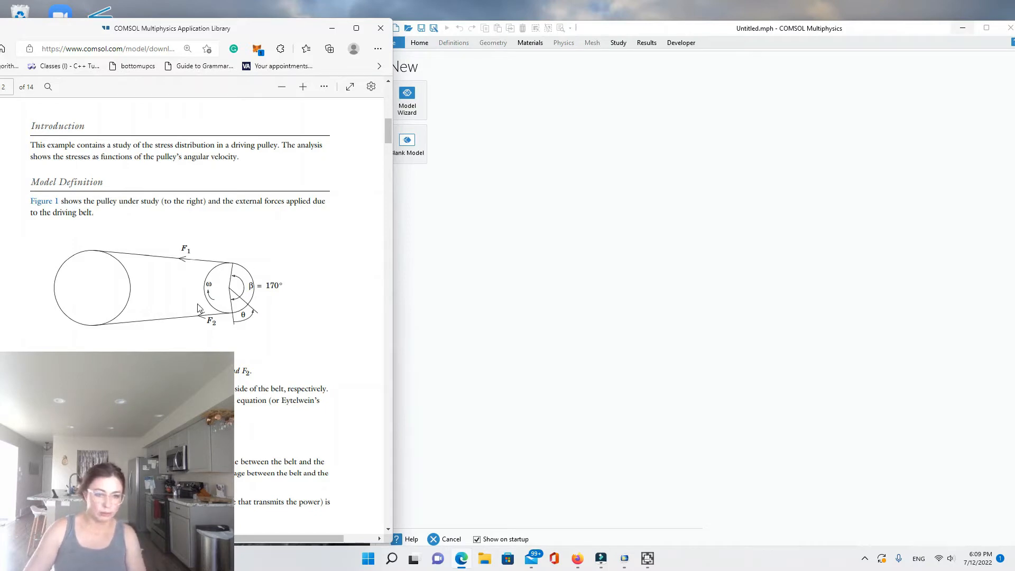
Step: Read through the pulley example's model definition, load equations, and results discussion in the PDF guide up to the modeling instructions
{"action": "scroll", "coordinate": [302, 314], "scroll_direction": "down", "scroll_amount": 1}
{"action": "scroll", "coordinate": [303, 314], "scroll_direction": "down", "scroll_amount": 10}
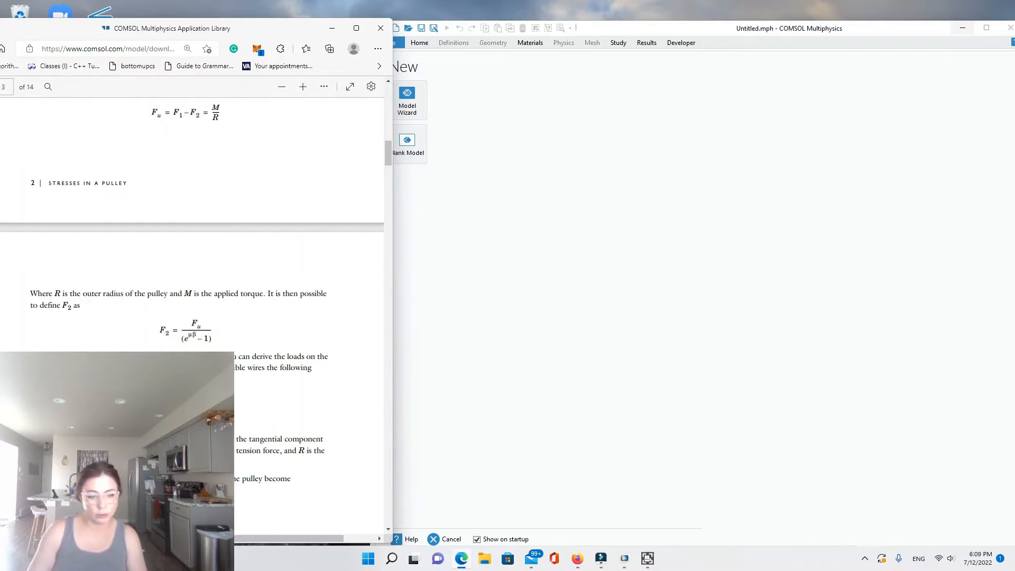
{"action": "scroll", "coordinate": [253, 475], "scroll_direction": "down", "scroll_amount": 6}
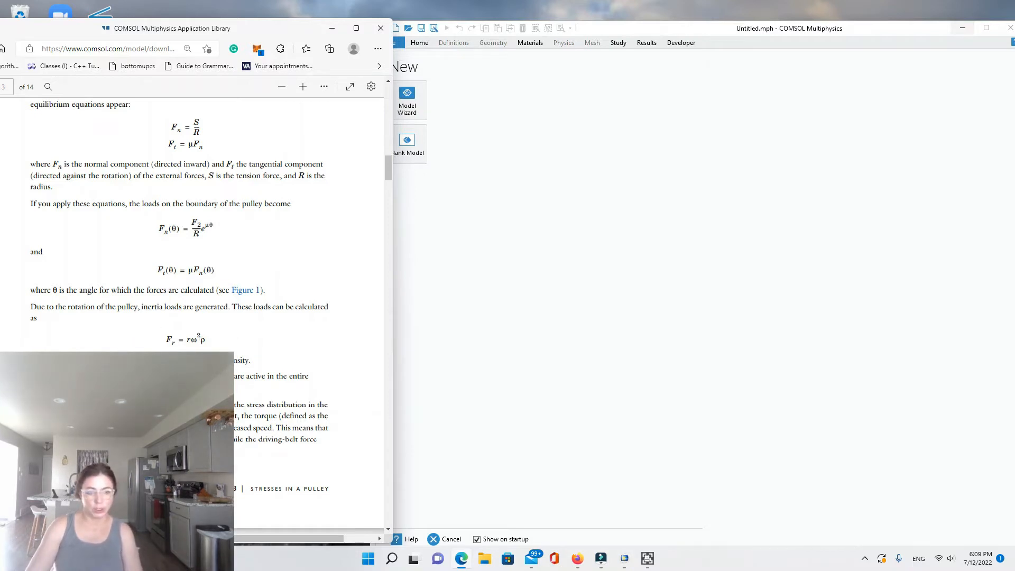
{"action": "scroll", "coordinate": [236, 289], "scroll_direction": "down", "scroll_amount": 3}
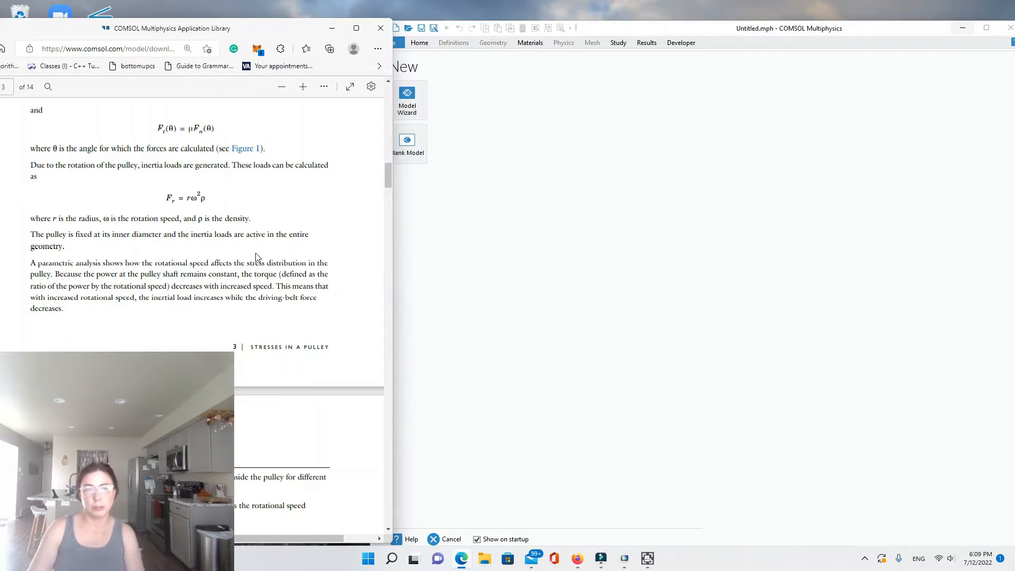
{"action": "scroll", "coordinate": [275, 246], "scroll_direction": "down", "scroll_amount": 1}
{"action": "scroll", "coordinate": [316, 211], "scroll_direction": "down", "scroll_amount": 1}
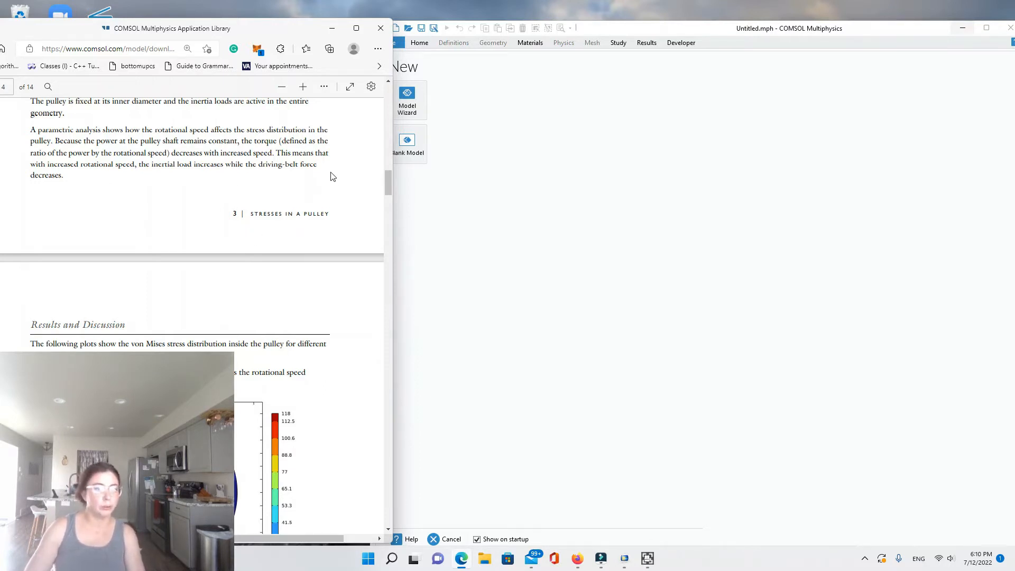
{"action": "scroll", "coordinate": [325, 178], "scroll_direction": "down", "scroll_amount": 2}
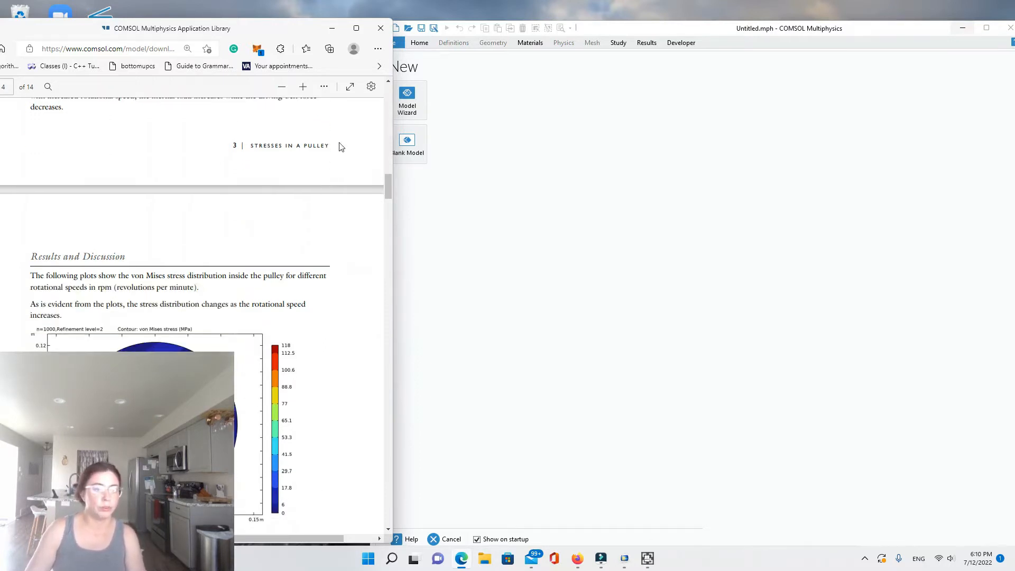
{"action": "scroll", "coordinate": [337, 183], "scroll_direction": "down", "scroll_amount": 1}
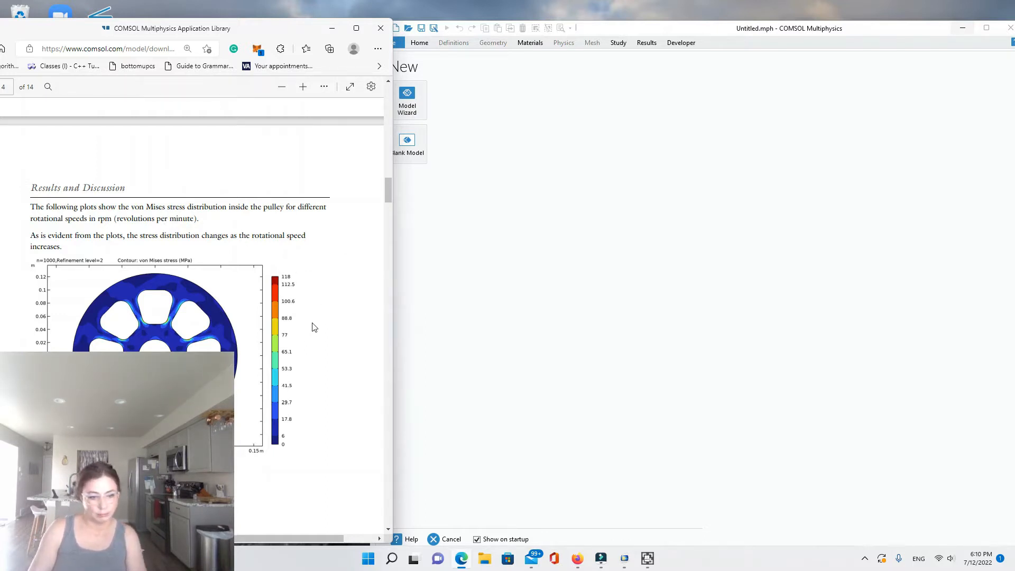
{"action": "scroll", "coordinate": [310, 326], "scroll_direction": "down", "scroll_amount": 15}
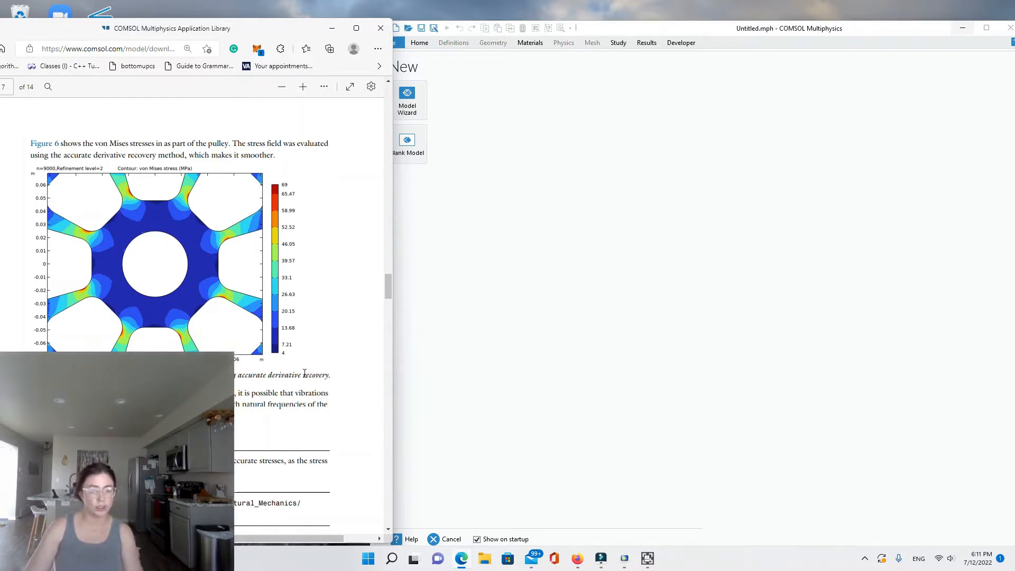
{"action": "scroll", "coordinate": [226, 240], "scroll_direction": "down", "scroll_amount": 1}
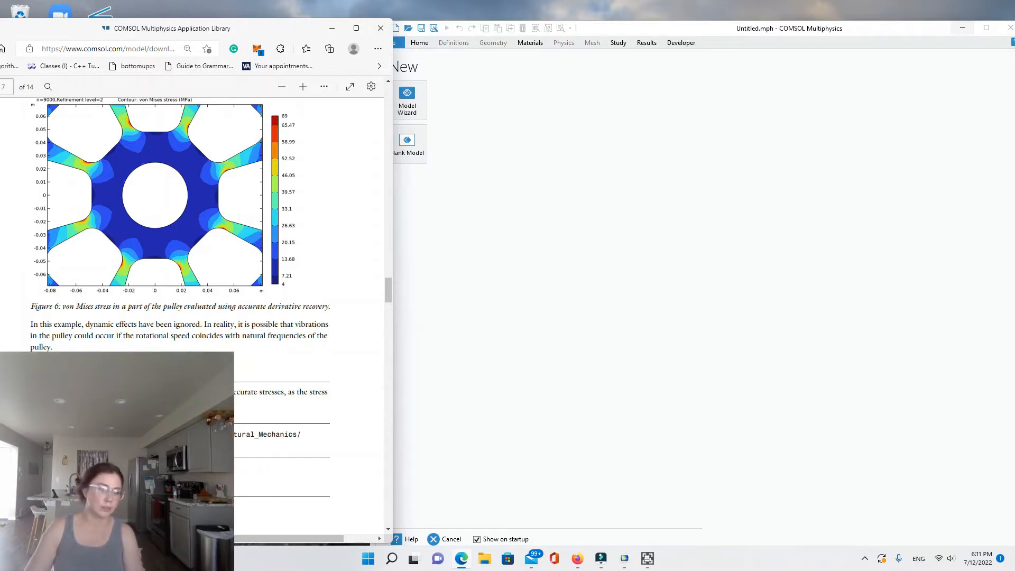
{"action": "scroll", "coordinate": [189, 355], "scroll_direction": "down", "scroll_amount": 5}
Step: Switch to COMSOL Multiphysics and start a new model with the Model Wizard, using the 2D space dimension
{"action": "left_click", "coordinate": [431, 86]}
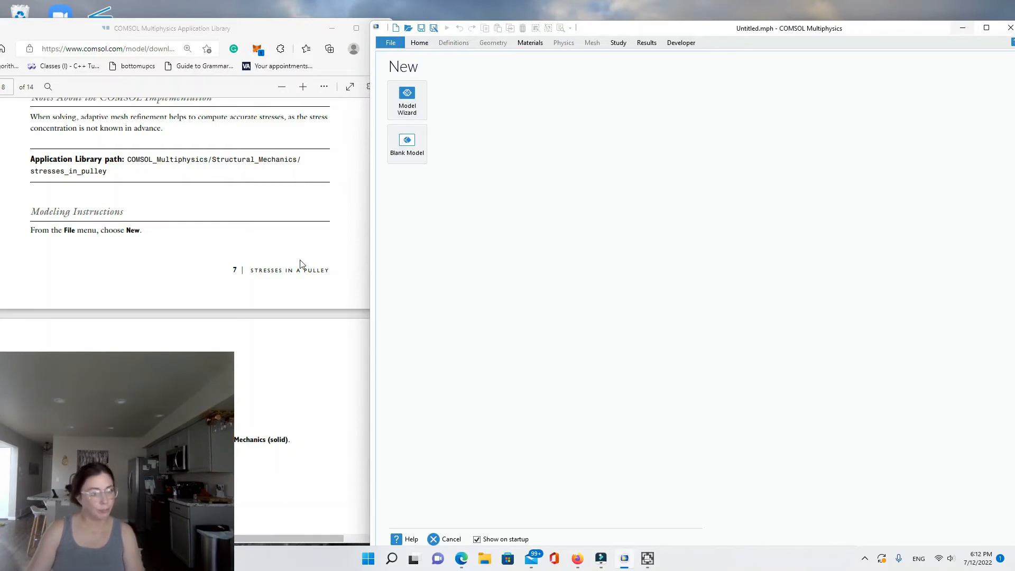
{"action": "scroll", "coordinate": [268, 247], "scroll_direction": "down", "scroll_amount": 8}
{"action": "scroll", "coordinate": [268, 238], "scroll_direction": "up", "scroll_amount": 4}
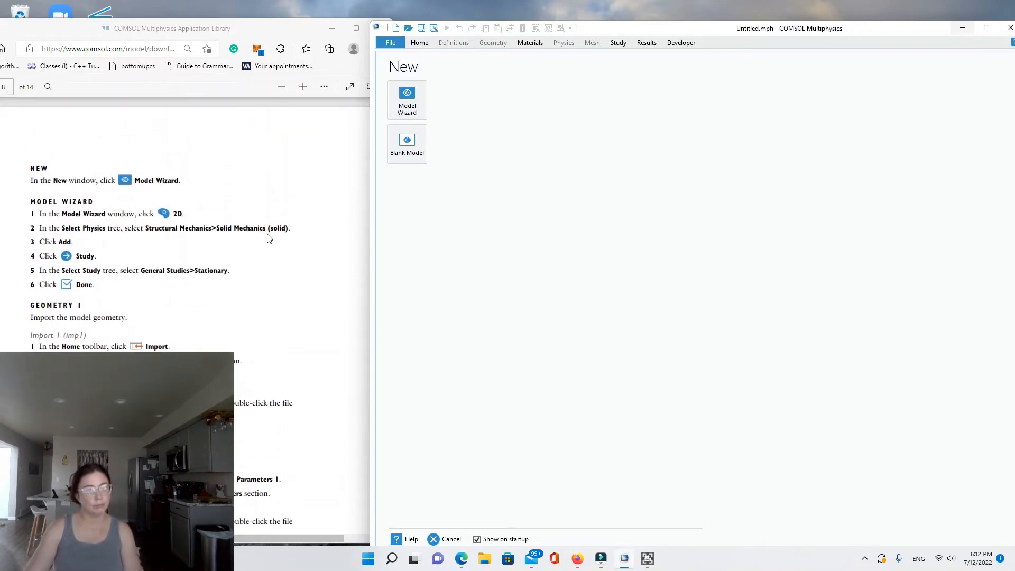
{"action": "scroll", "coordinate": [268, 237], "scroll_direction": "down", "scroll_amount": 1}
{"action": "left_click", "coordinate": [407, 99]}
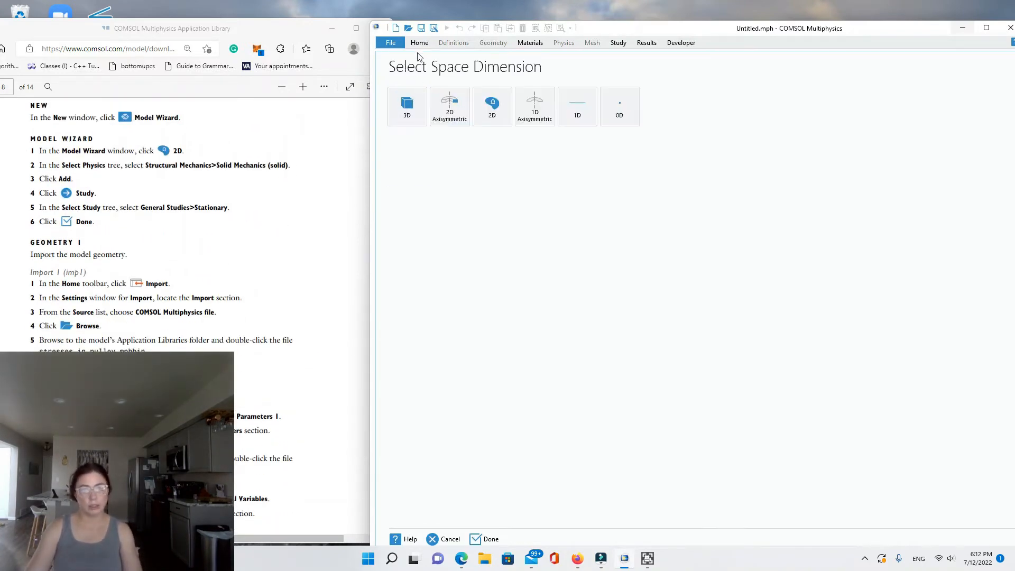
{"action": "left_click", "coordinate": [488, 109]}
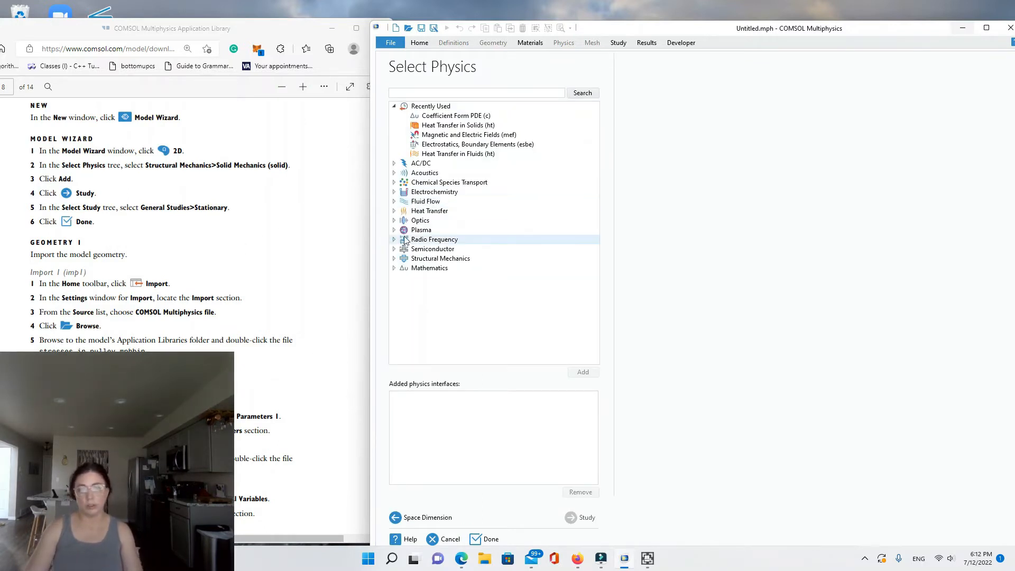
Step: Add the Solid Mechanics (solid) physics interface from the Structural Mechanics branch
{"action": "left_click", "coordinate": [393, 268]}
{"action": "left_click", "coordinate": [397, 258]}
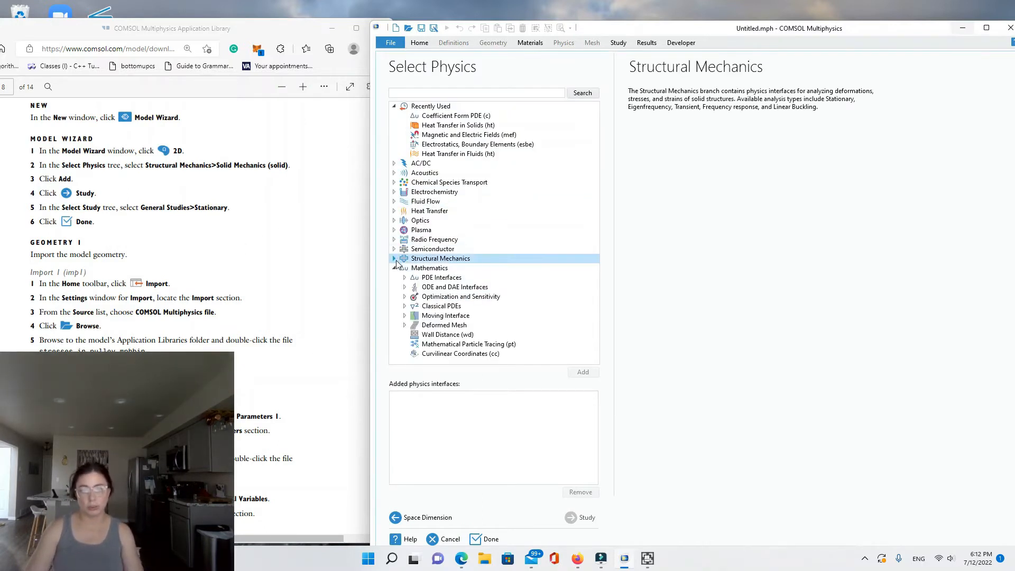
{"action": "left_click", "coordinate": [394, 258]}
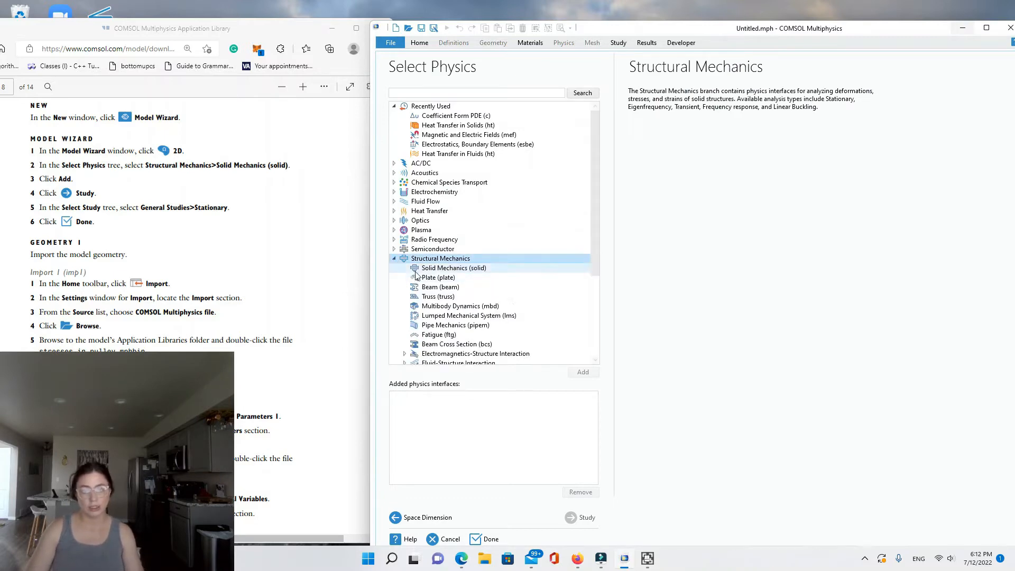
{"action": "left_click", "coordinate": [434, 268]}
{"action": "left_click", "coordinate": [582, 375]}
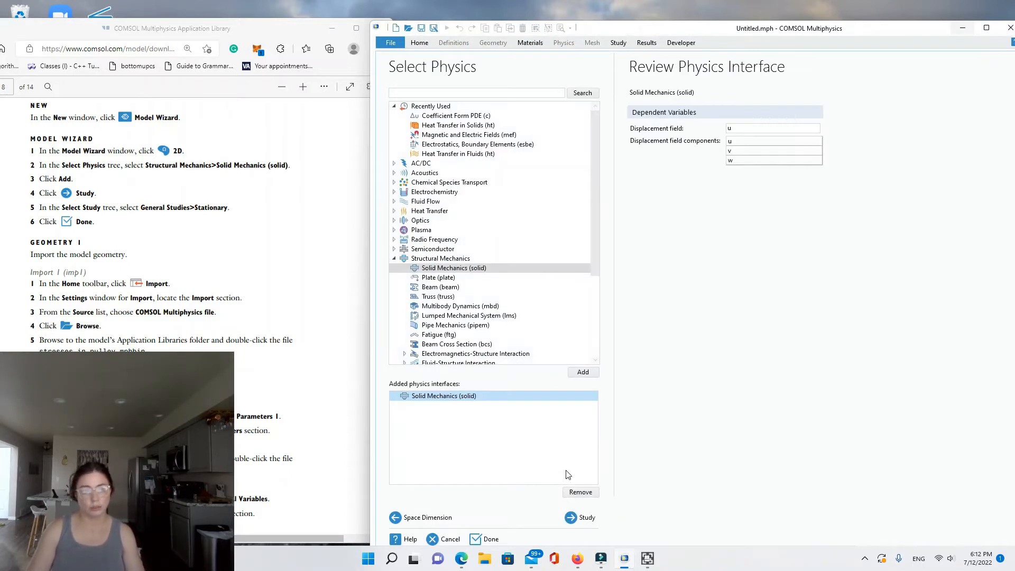
Step: Choose the Stationary general study and finish the model setup
{"action": "left_click", "coordinate": [581, 516]}
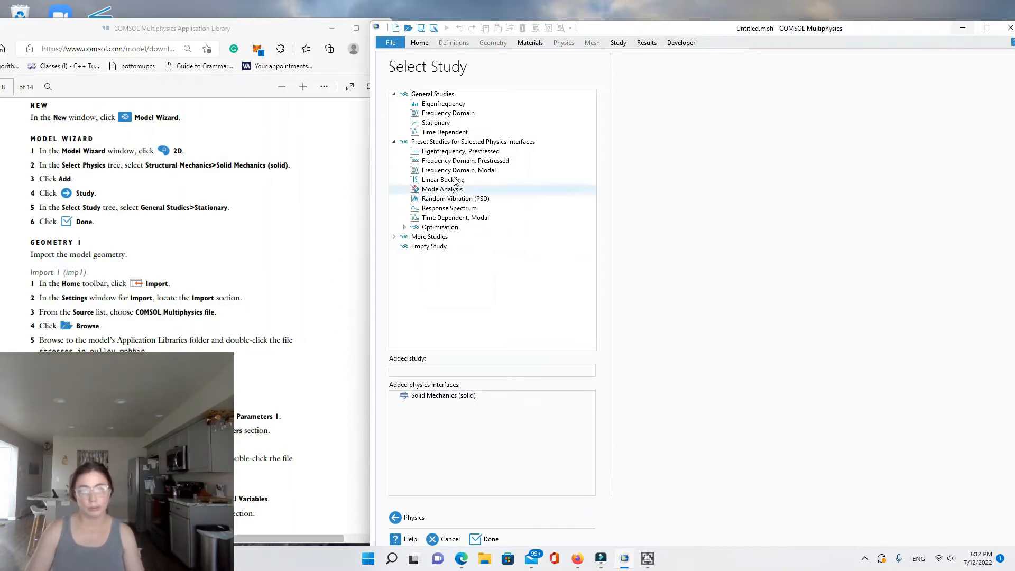
{"action": "left_click", "coordinate": [435, 123]}
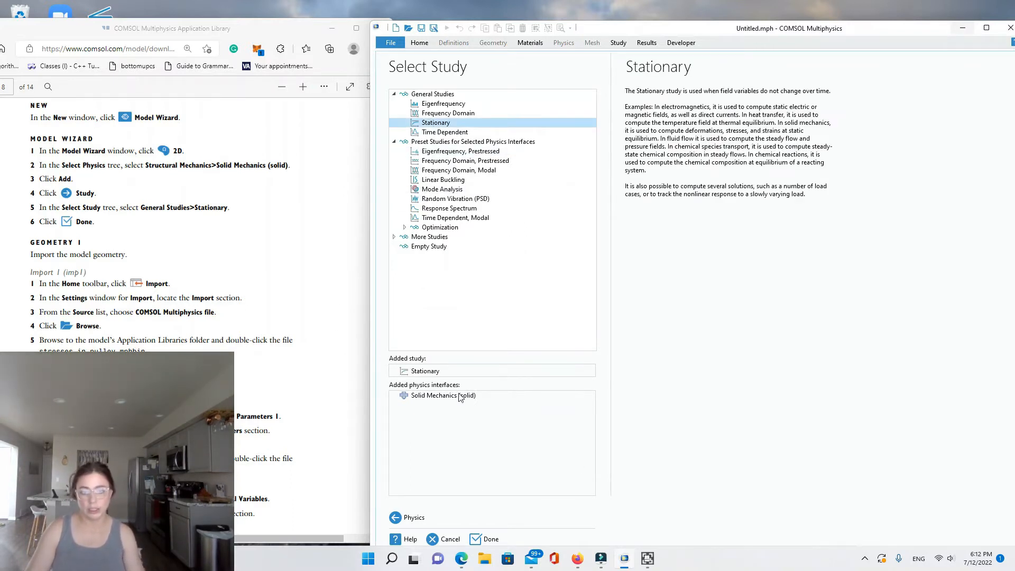
{"action": "left_click", "coordinate": [480, 544]}
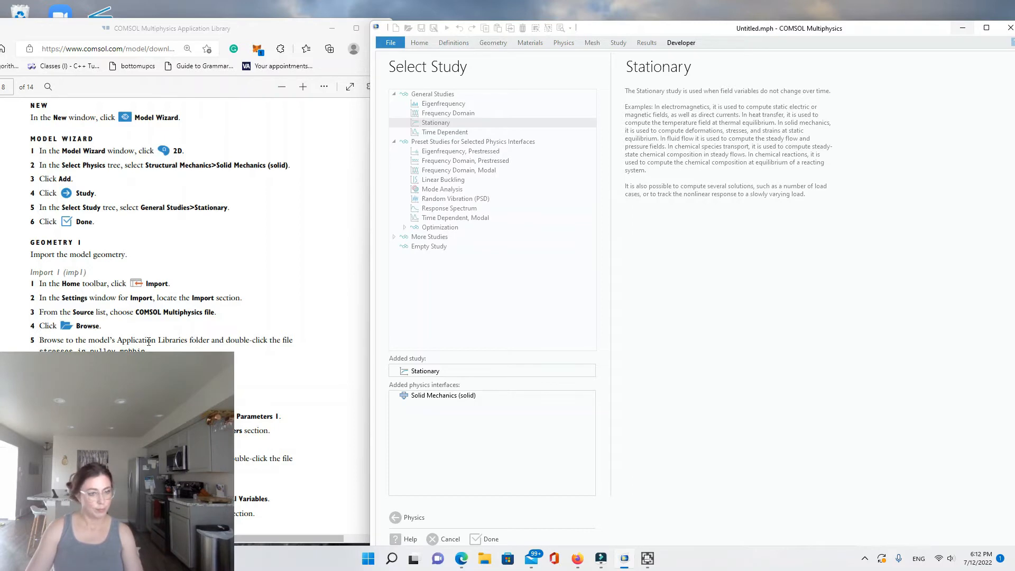
Step: Import the pulley geometry from the file stresses_in_pulley.mphbin in the COMSOL documents folder
{"action": "scroll", "coordinate": [149, 340], "scroll_direction": "down", "scroll_amount": 3}
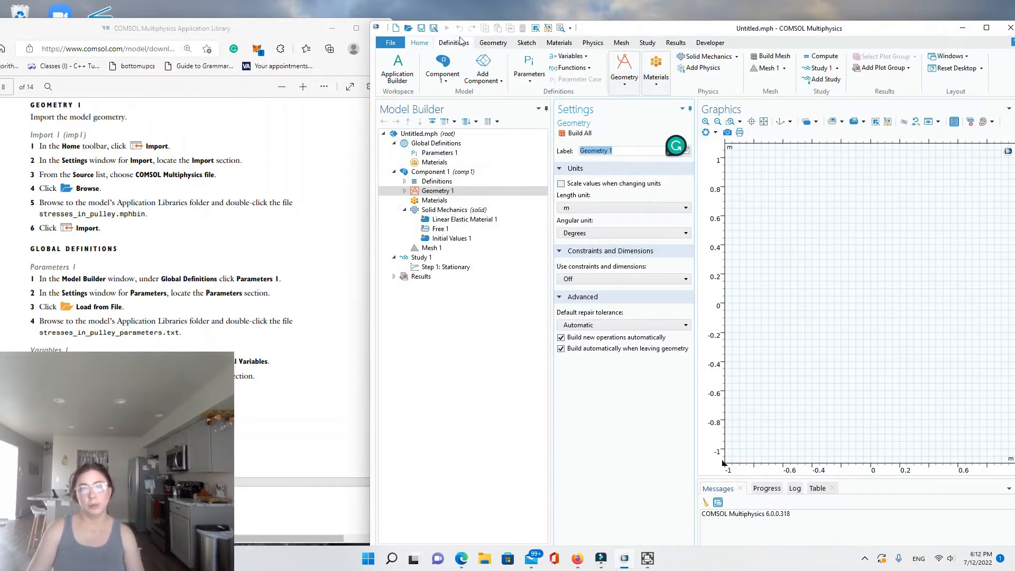
{"action": "left_click", "coordinate": [494, 42]}
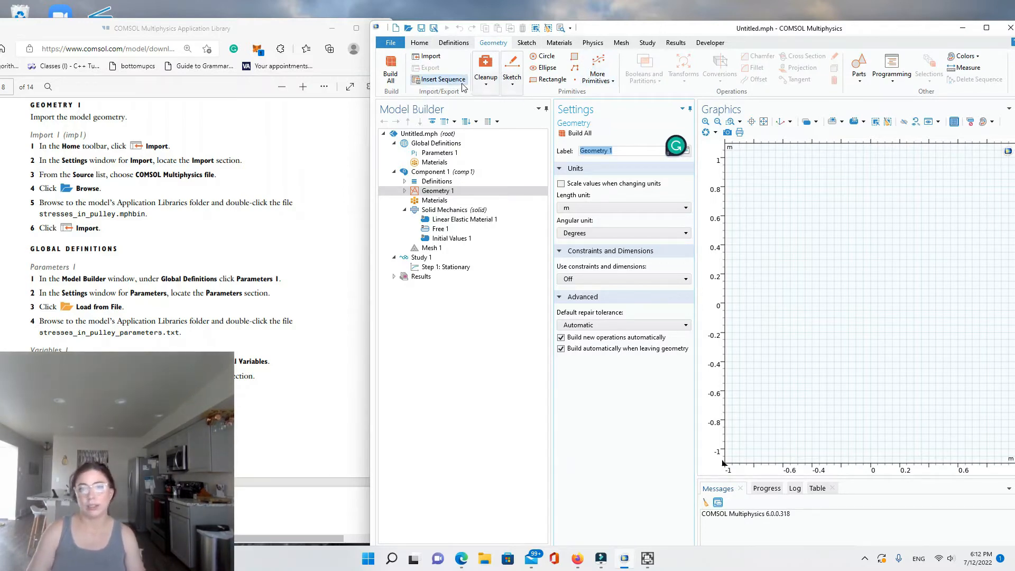
{"action": "left_click", "coordinate": [439, 58]}
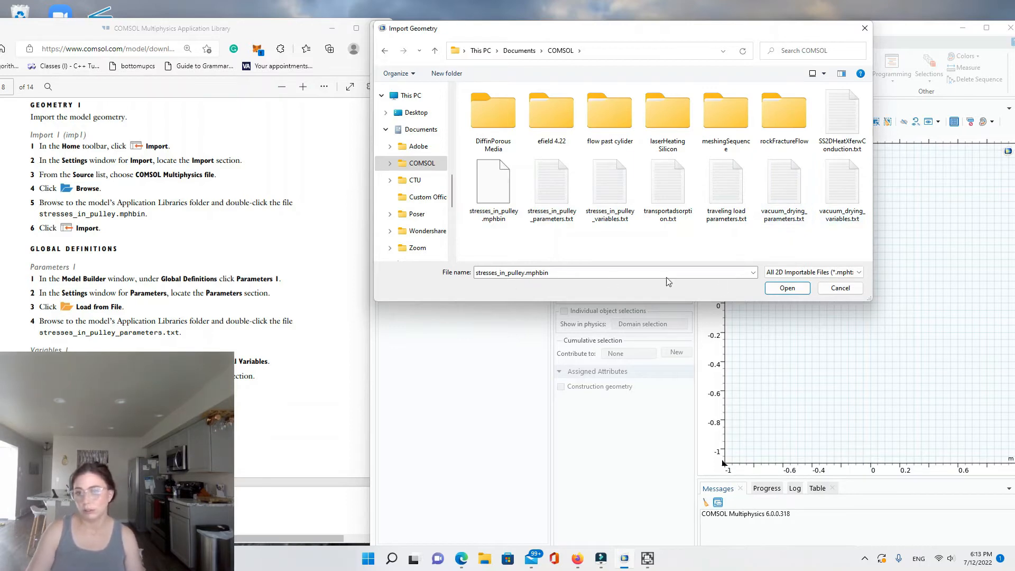
{"action": "left_click", "coordinate": [772, 289]}
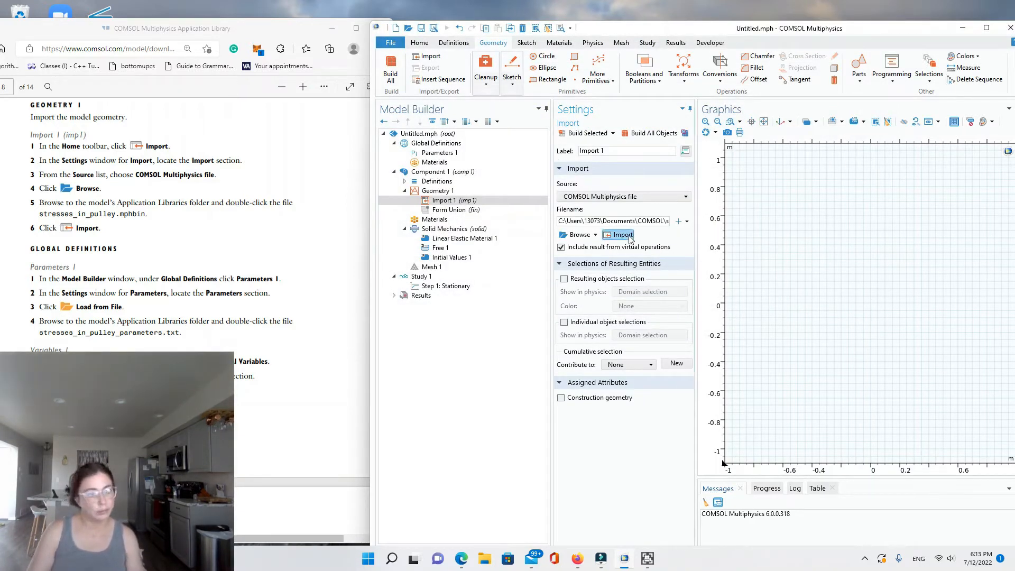
{"action": "left_click", "coordinate": [622, 235]}
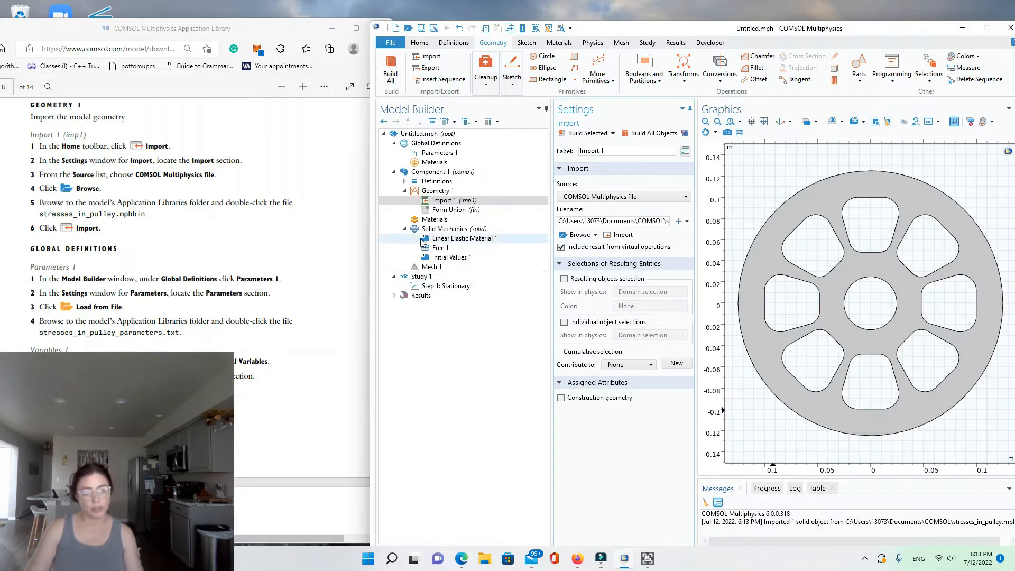
Step: Open the global Parameters 1 settings and save the model as stressesInPulley in the COMSOL documents folder
{"action": "left_click", "coordinate": [430, 153]}
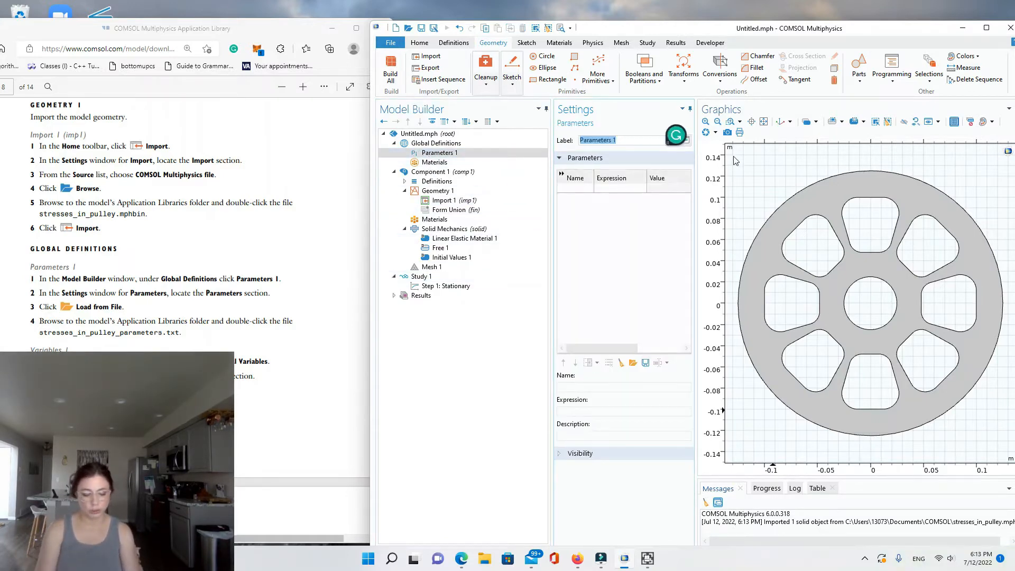
{"action": "key", "text": "ctrl+s"}
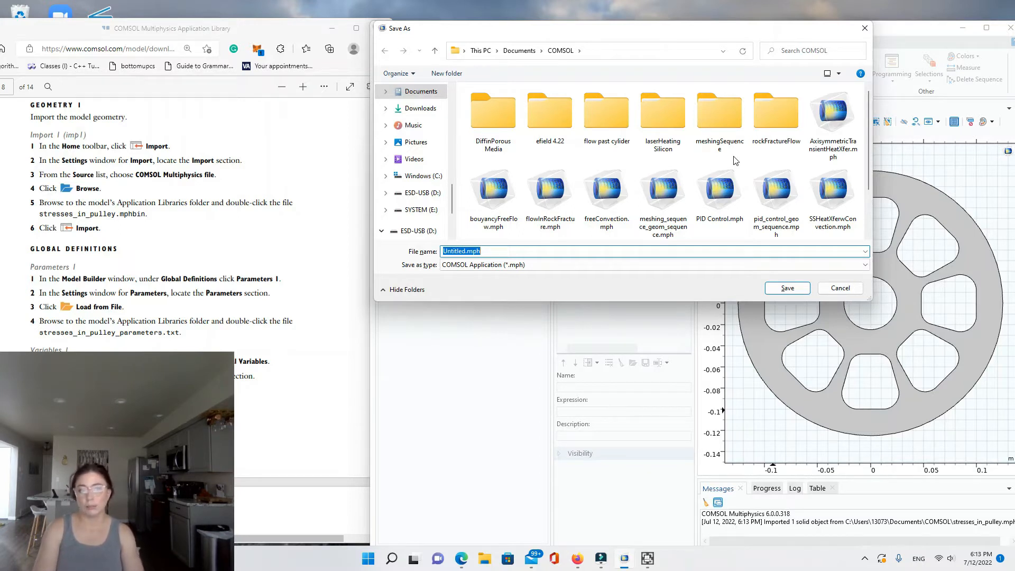
{"action": "type", "text": "stredss"}
{"action": "key", "text": "BackSpace"}
{"action": "key", "text": "BackSpace"}
{"action": "key", "text": "BackSpace"}
{"action": "type", "text": "sse"}
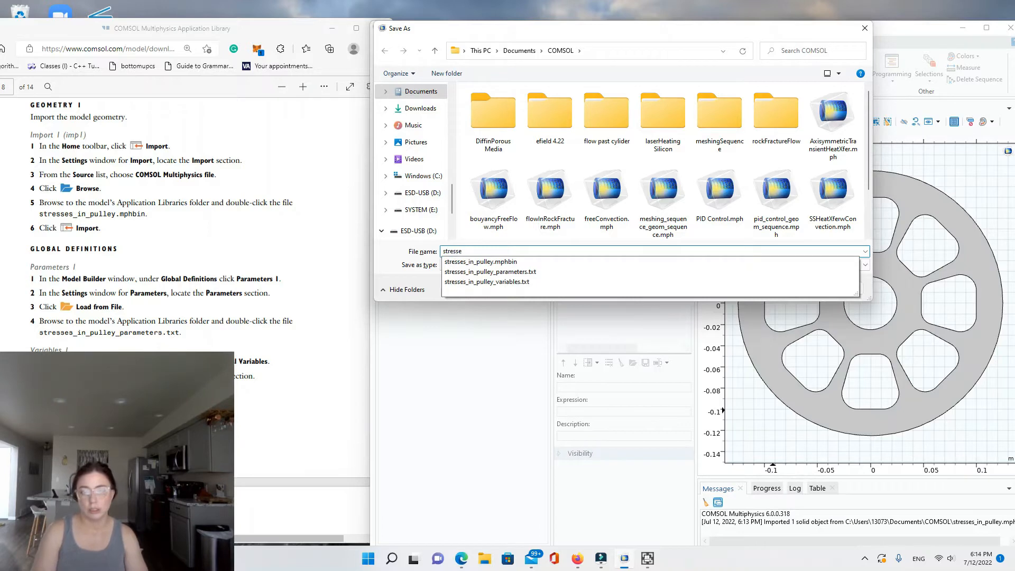
{"action": "type", "text": "sInPulley"}
{"action": "left_click", "coordinate": [799, 290]}
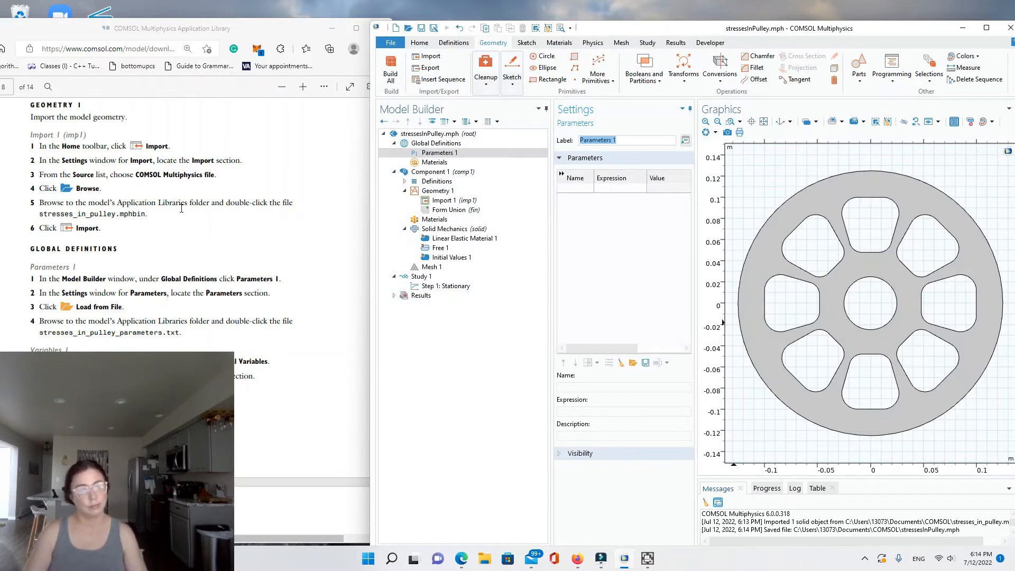
Step: Following the guide's Global Definitions instructions, load the model parameters into Parameters 1 from stresses_in_pulley_parameters.txt
{"action": "scroll", "coordinate": [184, 207], "scroll_direction": "down", "scroll_amount": 3}
{"action": "left_click", "coordinate": [272, 235]}
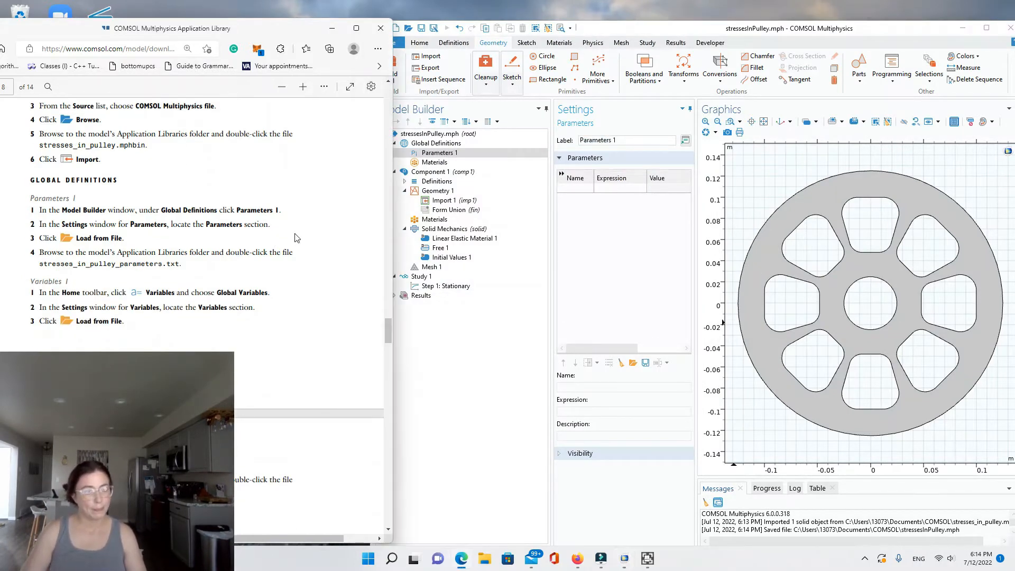
{"action": "scroll", "coordinate": [301, 229], "scroll_direction": "down", "scroll_amount": 4}
{"action": "scroll", "coordinate": [252, 249], "scroll_direction": "up", "scroll_amount": 4}
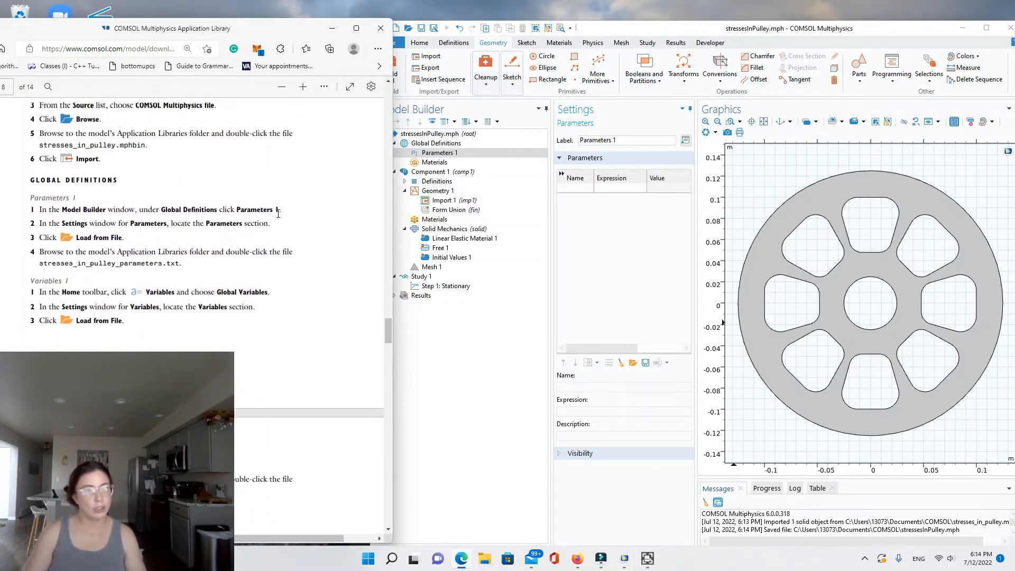
{"action": "scroll", "coordinate": [252, 248], "scroll_direction": "down", "scroll_amount": 3}
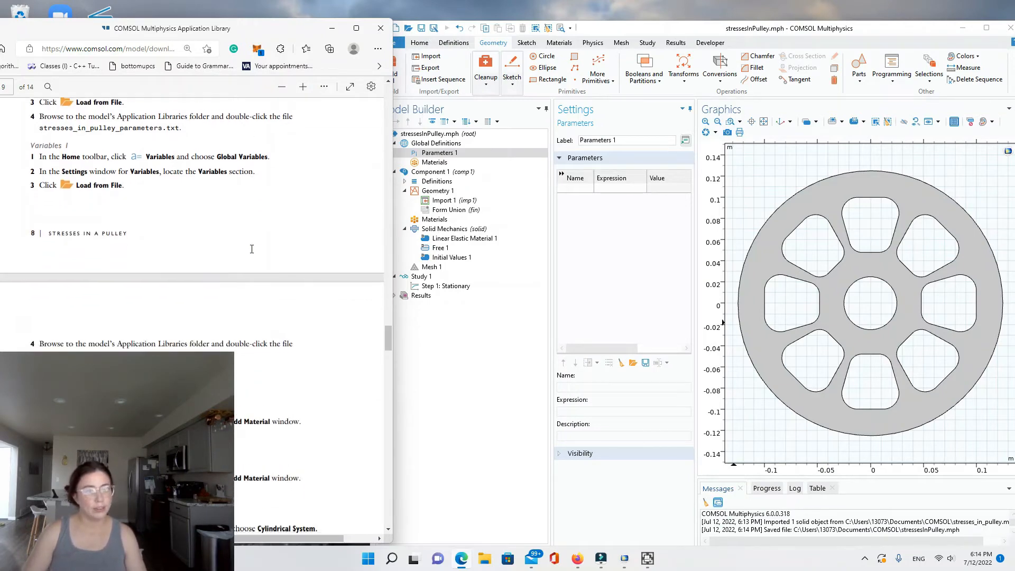
{"action": "scroll", "coordinate": [251, 249], "scroll_direction": "up", "scroll_amount": 1}
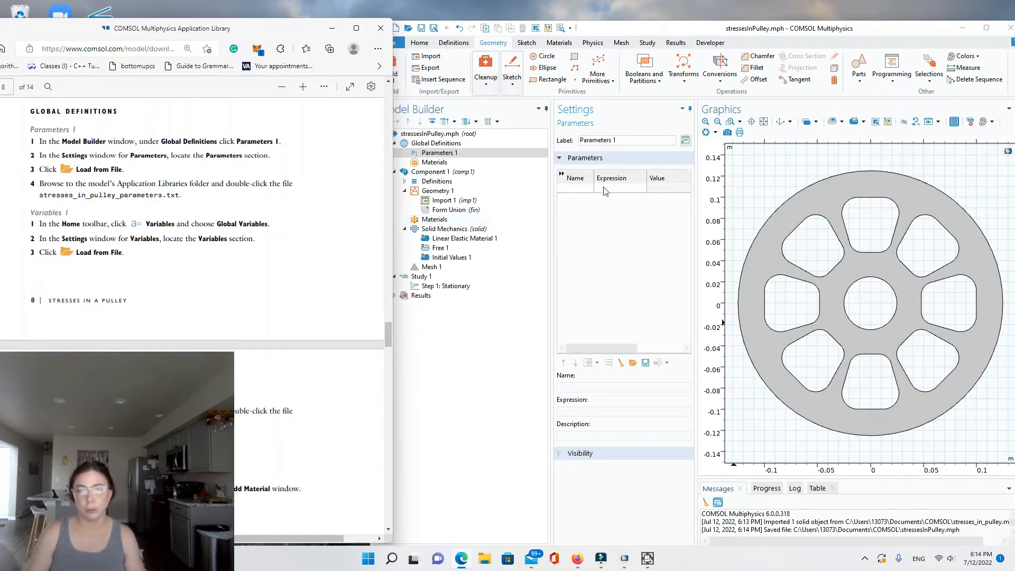
{"action": "left_click", "coordinate": [633, 369]}
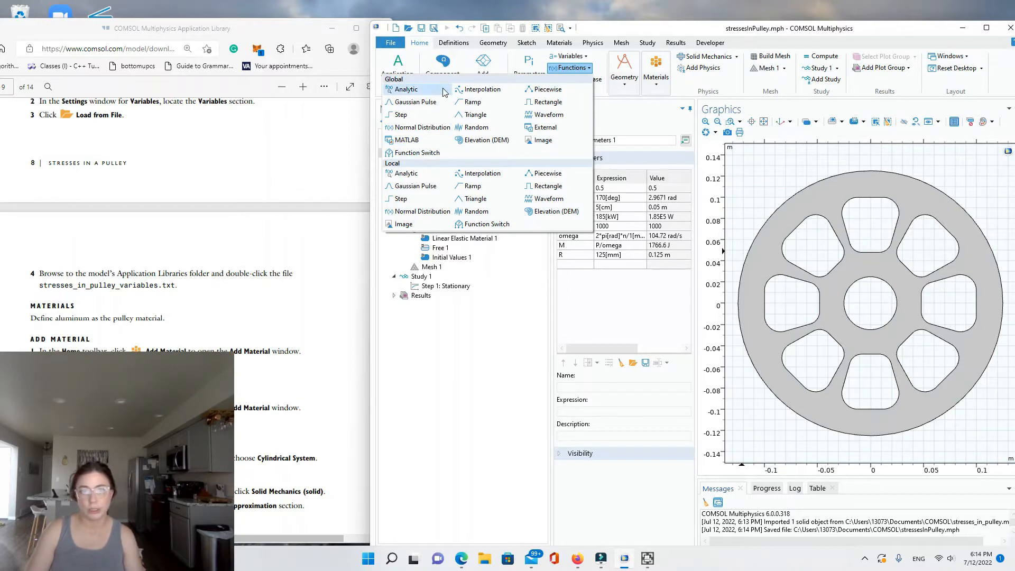
Step: Check the guide's Variables 1 instructions and add a Global Variables node to the model
{"action": "left_click", "coordinate": [268, 170]}
{"action": "scroll", "coordinate": [279, 143], "scroll_direction": "up", "scroll_amount": 3}
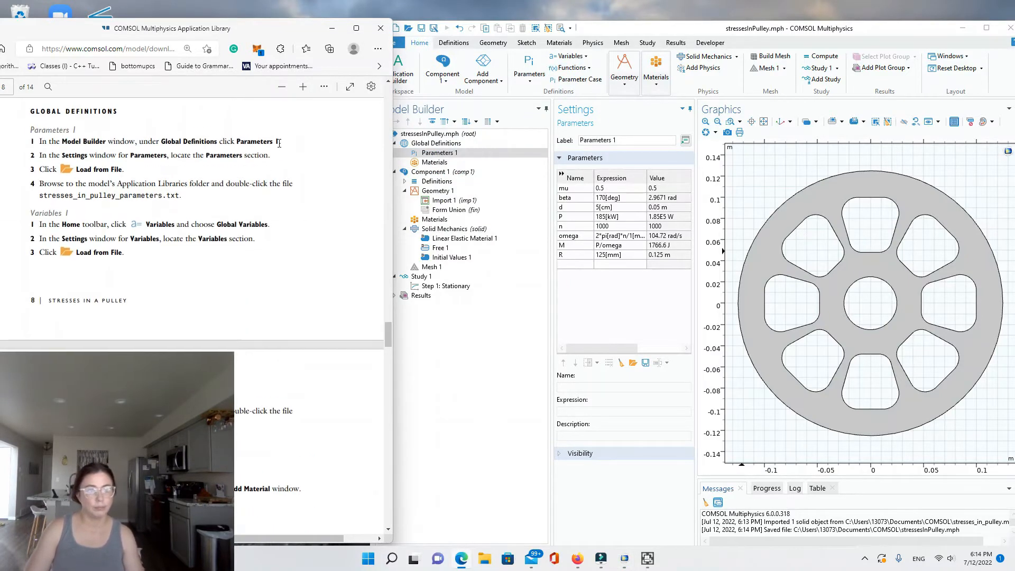
{"action": "left_click", "coordinate": [571, 57]}
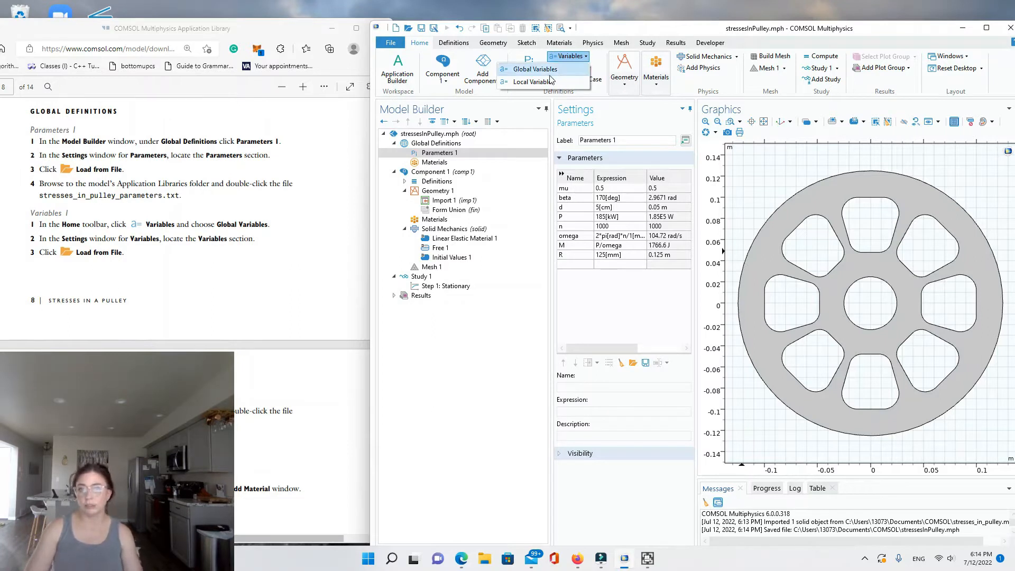
{"action": "left_click", "coordinate": [534, 70]}
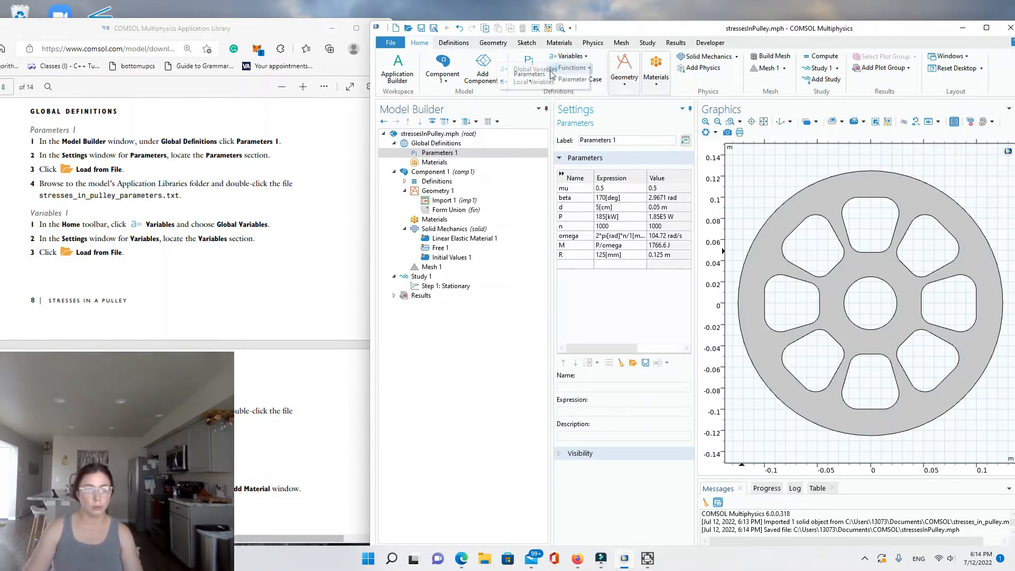
Step: Load the global variables into Variables 1 from stresses_in_pulley_variables.txt in the COMSOL documents folder
{"action": "left_click", "coordinate": [633, 363]}
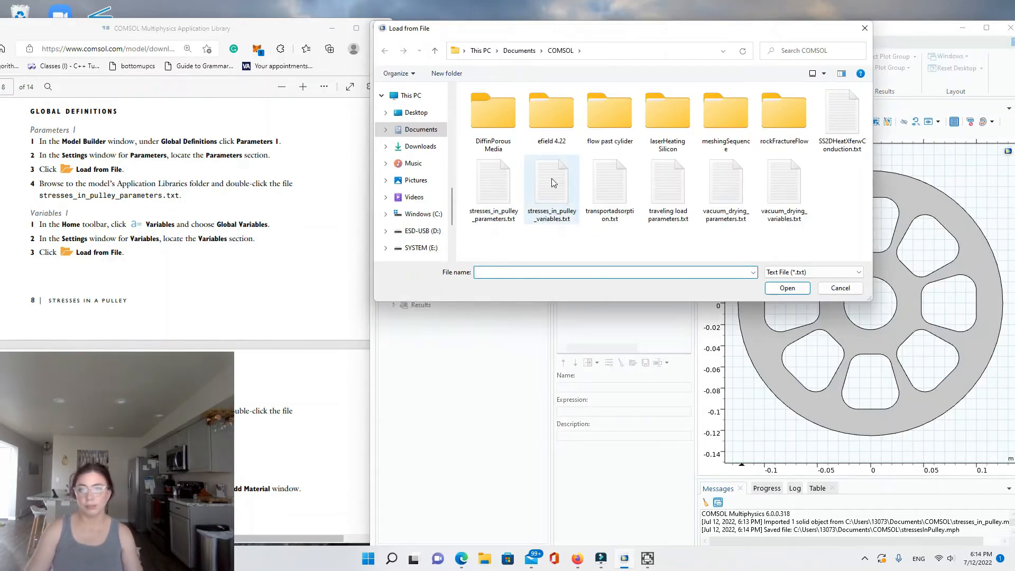
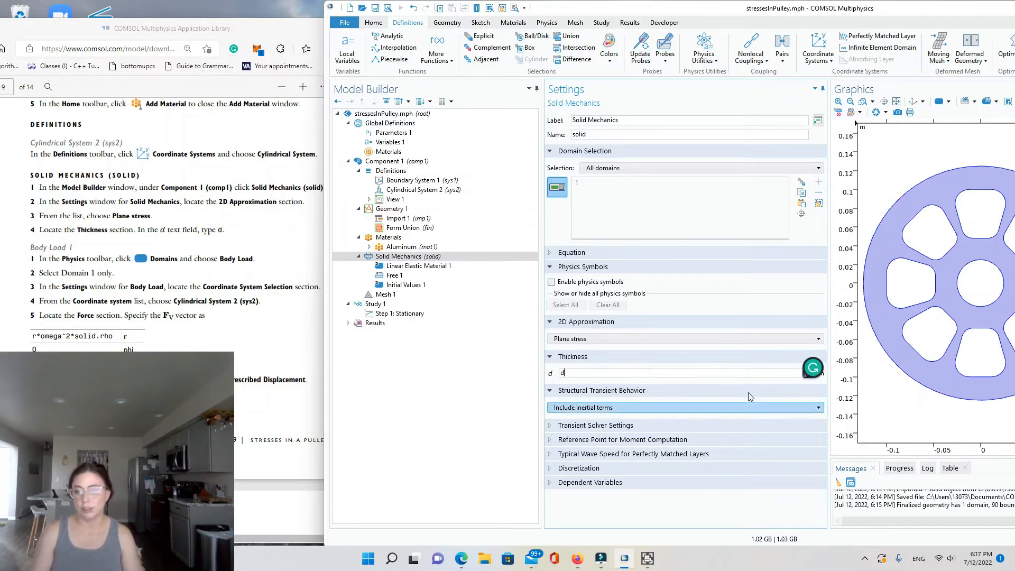
Step: Following the guide, add a Body Load domain feature to Solid Mechanics and apply it to domain 1
{"action": "left_click_drag", "start_coordinate": [815, 369], "coordinate": [997, 540]}
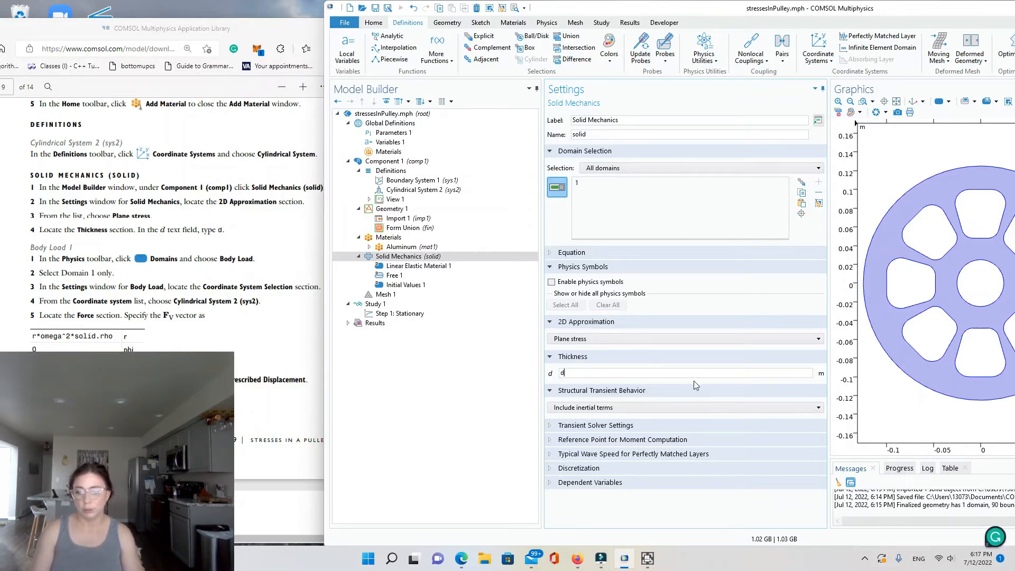
{"action": "double_click", "coordinate": [564, 373]}
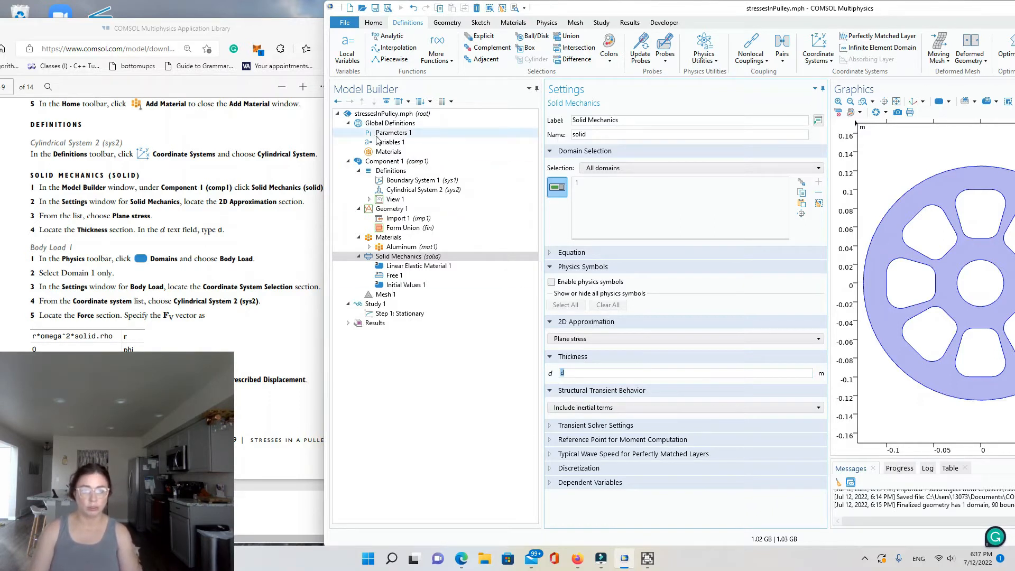
{"action": "left_click", "coordinate": [174, 341]}
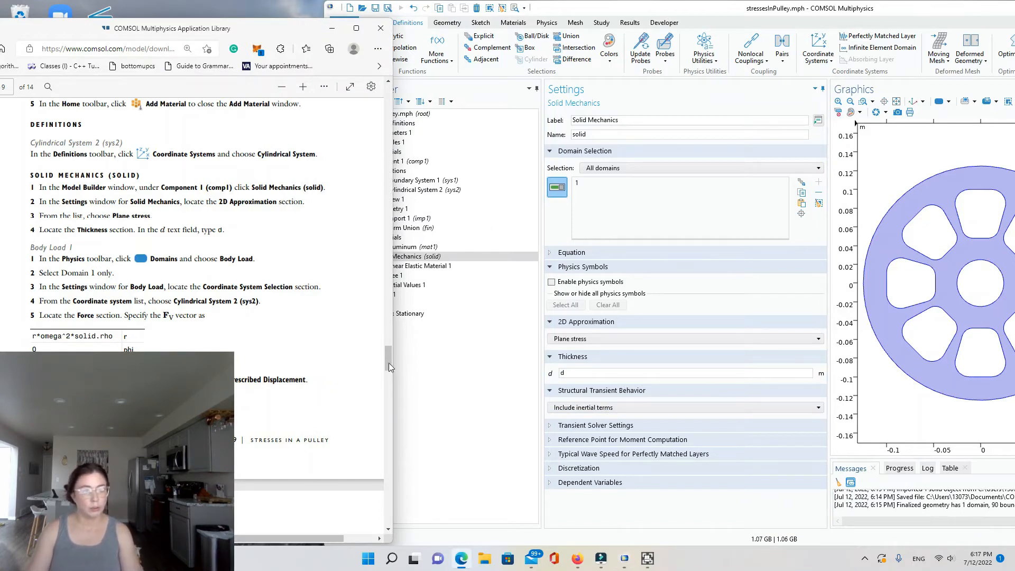
{"action": "left_click", "coordinate": [448, 391]}
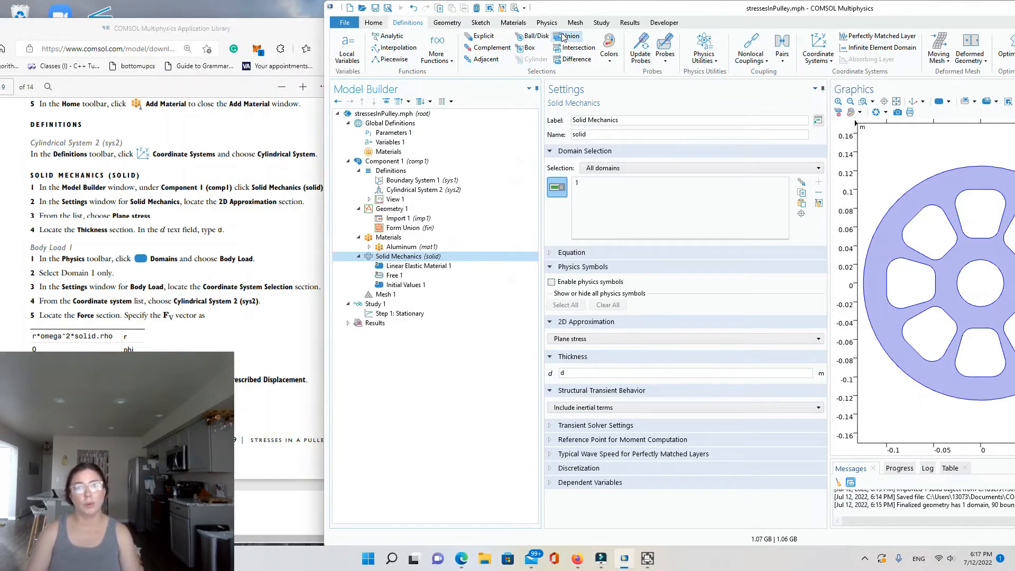
{"action": "left_click", "coordinate": [547, 24]}
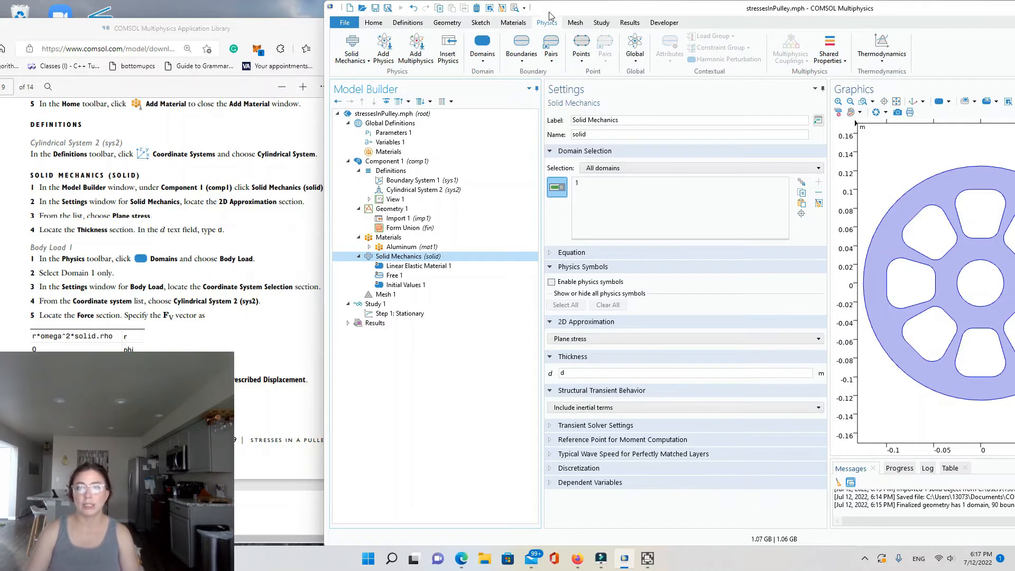
{"action": "left_click", "coordinate": [481, 58]}
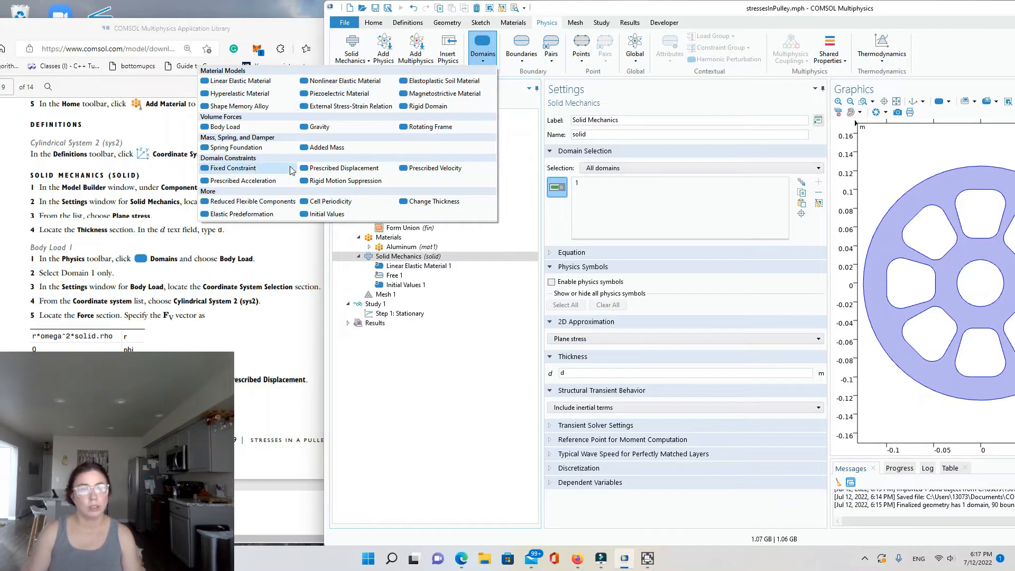
{"action": "left_click", "coordinate": [225, 127]}
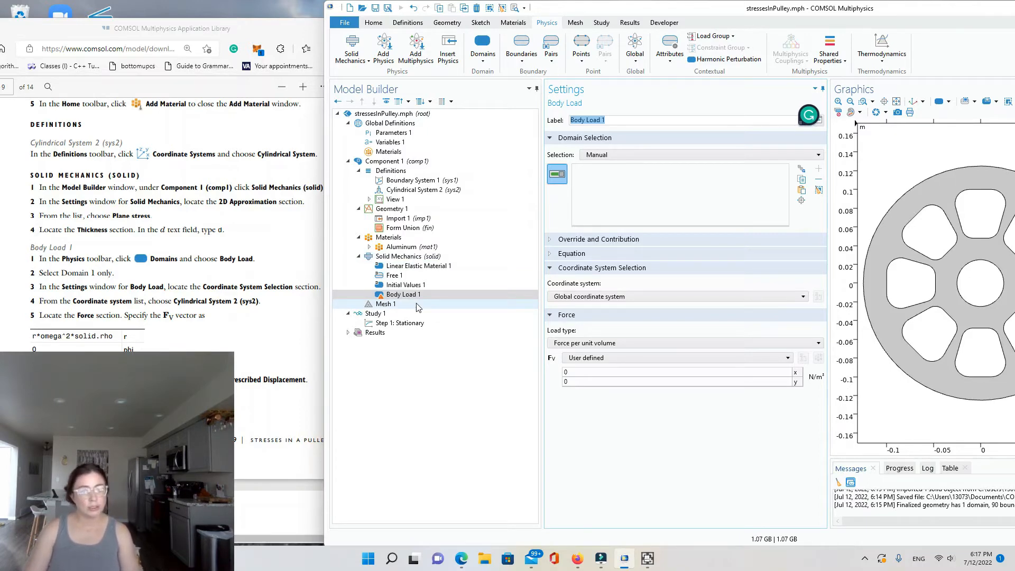
{"action": "left_click", "coordinate": [892, 351]}
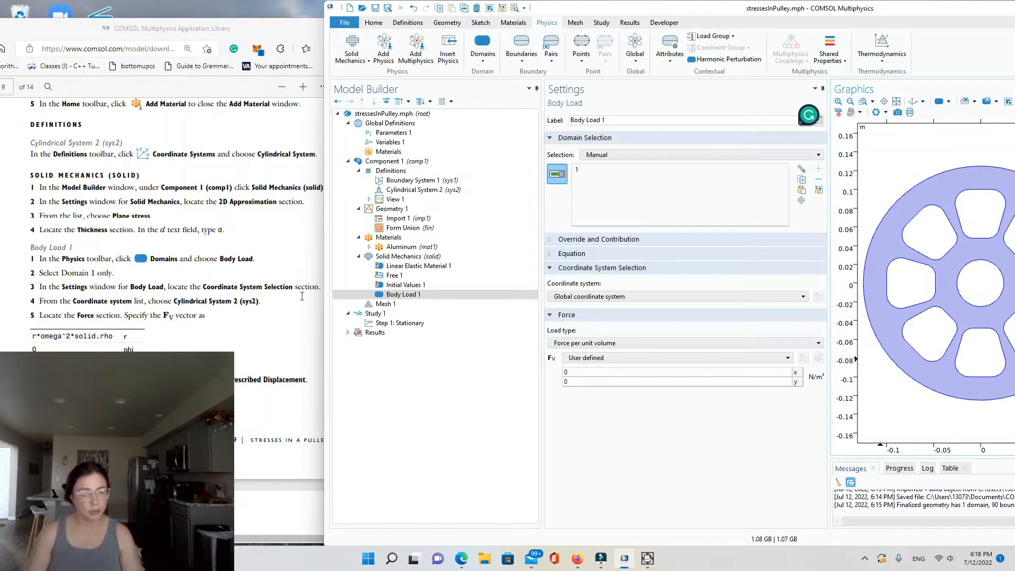
Step: Set the body load's coordinate system to Cylindrical System 2 (sys2) and its radial force per unit volume to r*omega^2*solid.rho
{"action": "left_click", "coordinate": [581, 299]}
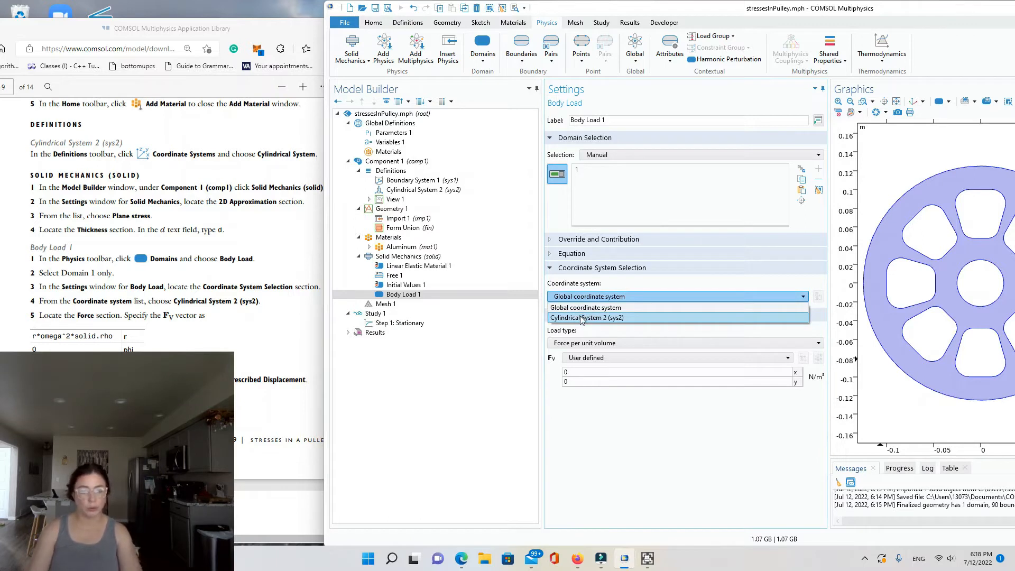
{"action": "left_click", "coordinate": [579, 318]}
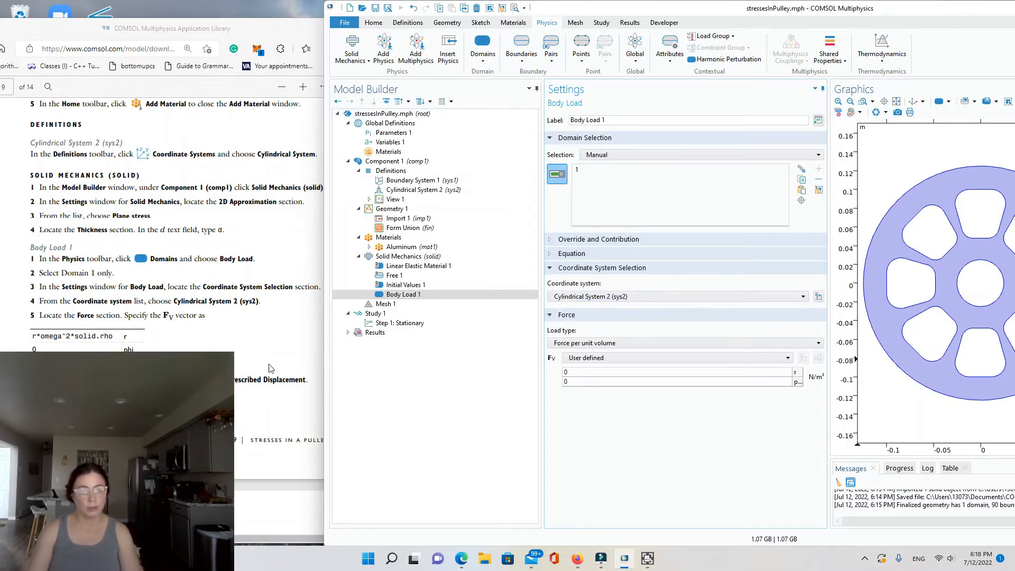
{"action": "left_click", "coordinate": [589, 344]}
{"action": "left_click", "coordinate": [588, 358]}
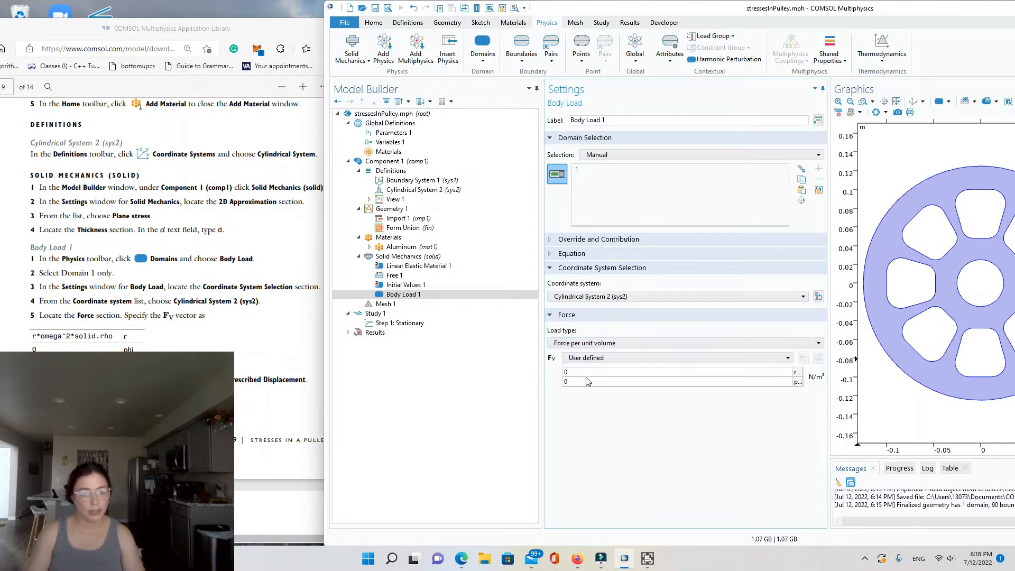
{"action": "double_click", "coordinate": [588, 373]}
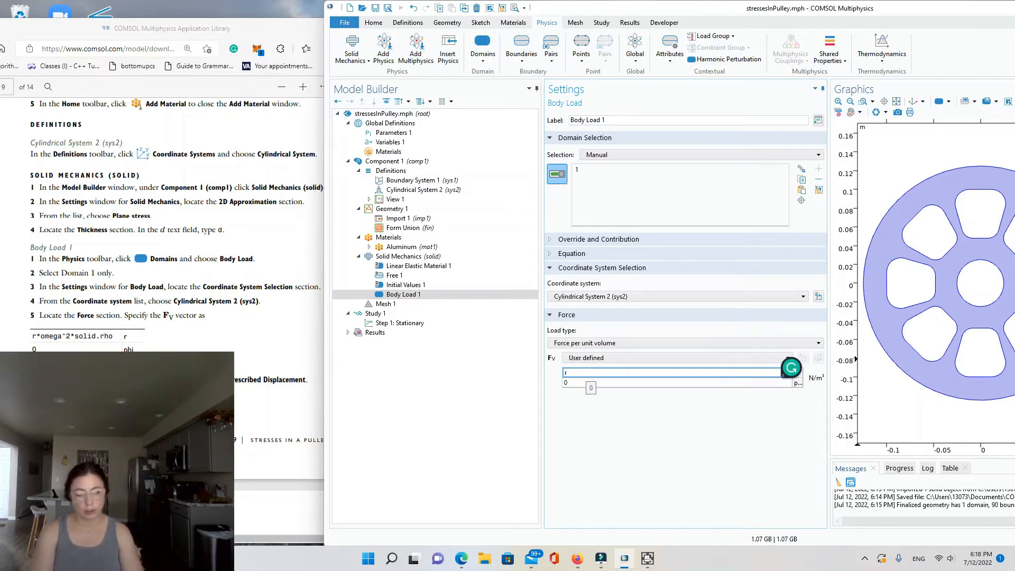
{"action": "type", "text": "r*omega^2*solid.rho"}
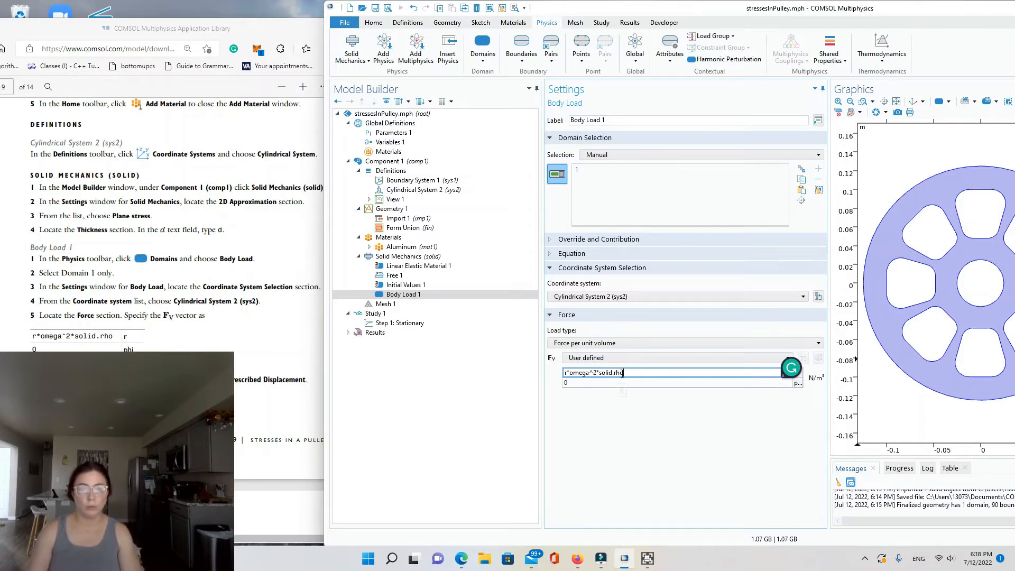
Step: Examine Cylindrical System 2, the Aluminum properties, Variables 1 and the guide to trace the quantities used in the body load expression
{"action": "left_click_drag", "start_coordinate": [621, 373], "coordinate": [598, 374]}
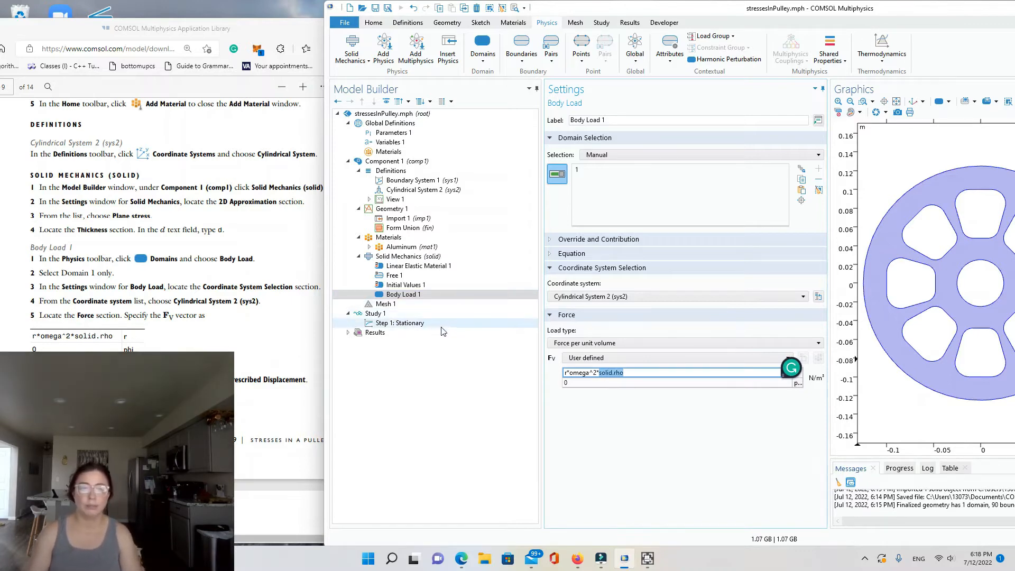
{"action": "left_click", "coordinate": [407, 191]}
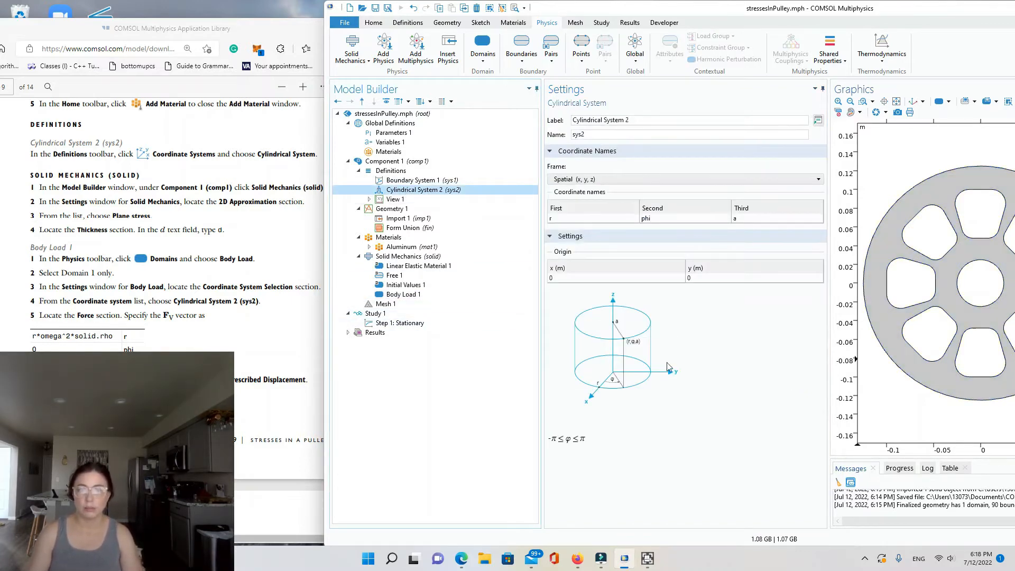
{"action": "left_click", "coordinate": [406, 247]}
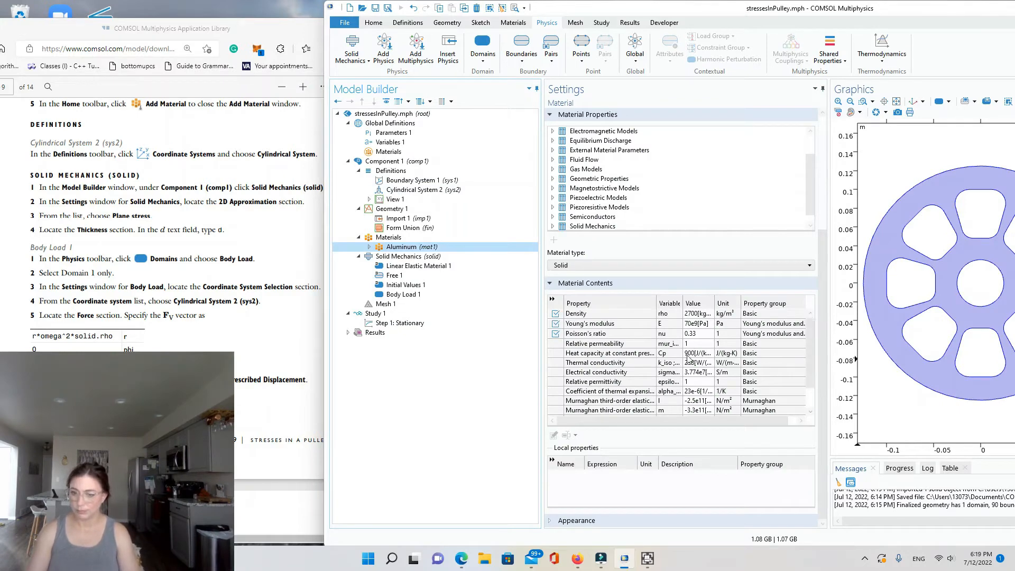
{"action": "left_click_drag", "start_coordinate": [680, 303], "coordinate": [745, 293]}
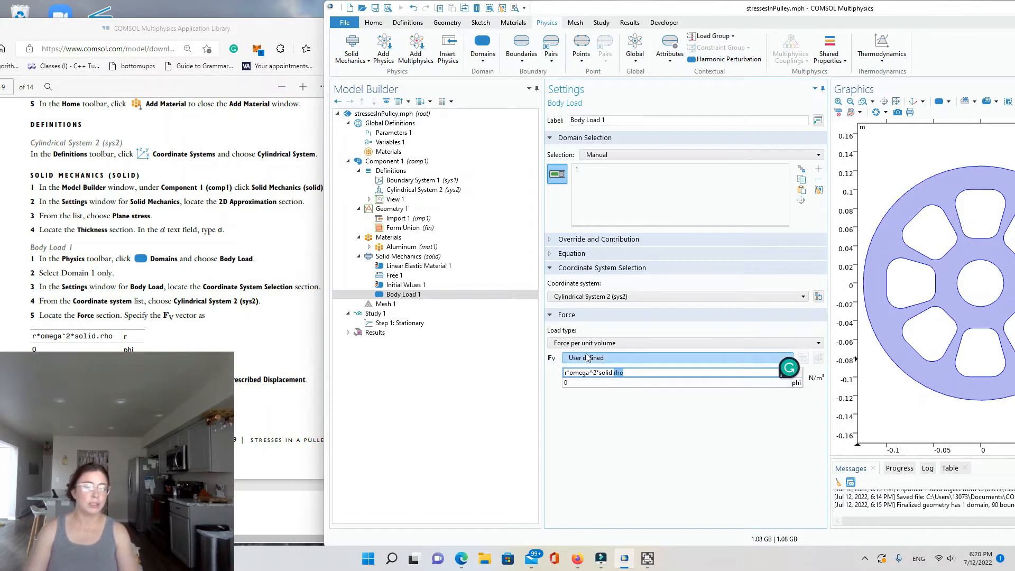
{"action": "left_click", "coordinate": [588, 359]}
{"action": "left_click", "coordinate": [588, 370]}
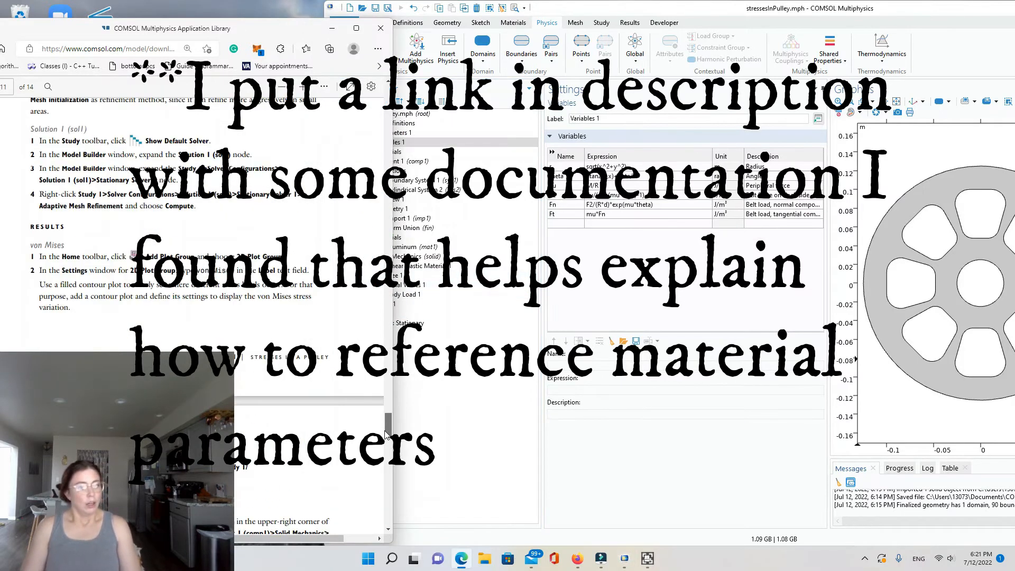
{"action": "left_click_drag", "start_coordinate": [384, 431], "coordinate": [386, 430]}
{"action": "left_click", "coordinate": [564, 317]}
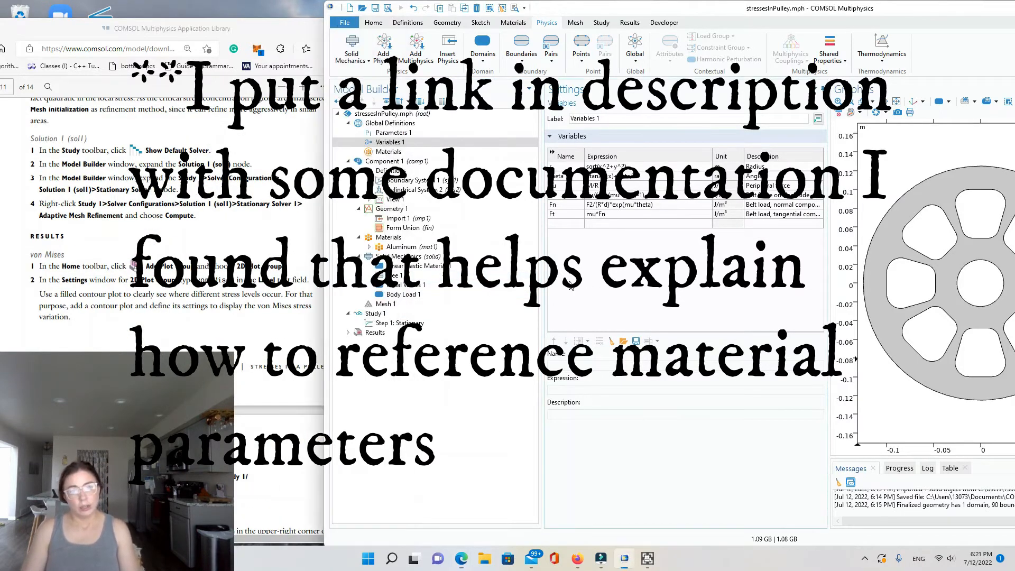
Step: Try referencing the density as rho alone by changing the body load's radial force expression to r*omega^2*rho
{"action": "left_click", "coordinate": [402, 294]}
{"action": "left_click", "coordinate": [628, 375]}
{"action": "left_click", "coordinate": [615, 374]}
{"action": "key", "text": "BackSpace"}
{"action": "key", "text": "BackSpace"}
{"action": "key", "text": "BackSpace"}
{"action": "key", "text": "BackSpace"}
{"action": "key", "text": "BackSpace"}
{"action": "key", "text": "BackSpace"}
{"action": "key", "text": "Return"}
{"action": "left_click", "coordinate": [604, 374]}
{"action": "double_click", "coordinate": [604, 373]}
{"action": "left_click", "coordinate": [636, 399]}
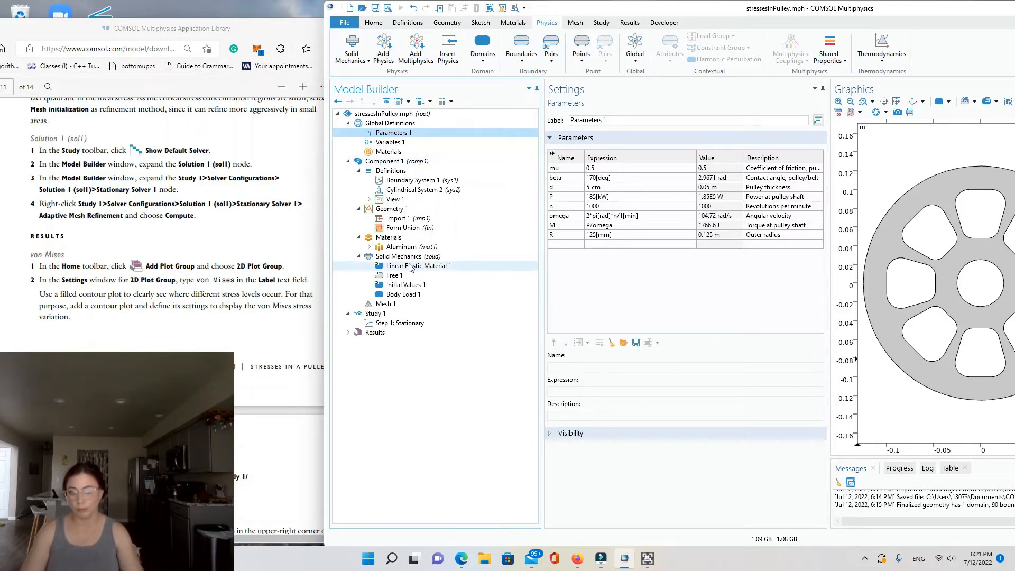
Step: Restore the solid. prefix so the body load's radial force expression reads r*omega^2*solid.rho
{"action": "left_click", "coordinate": [410, 266]}
{"action": "left_click", "coordinate": [404, 294]}
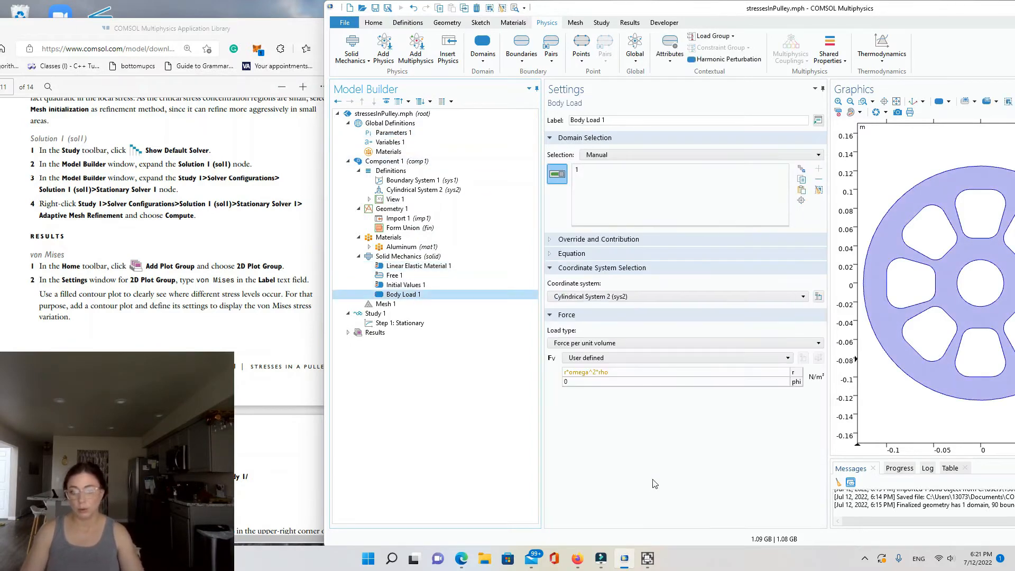
{"action": "left_click", "coordinate": [605, 372]}
{"action": "double_click", "coordinate": [604, 372]}
{"action": "left_click", "coordinate": [600, 373]}
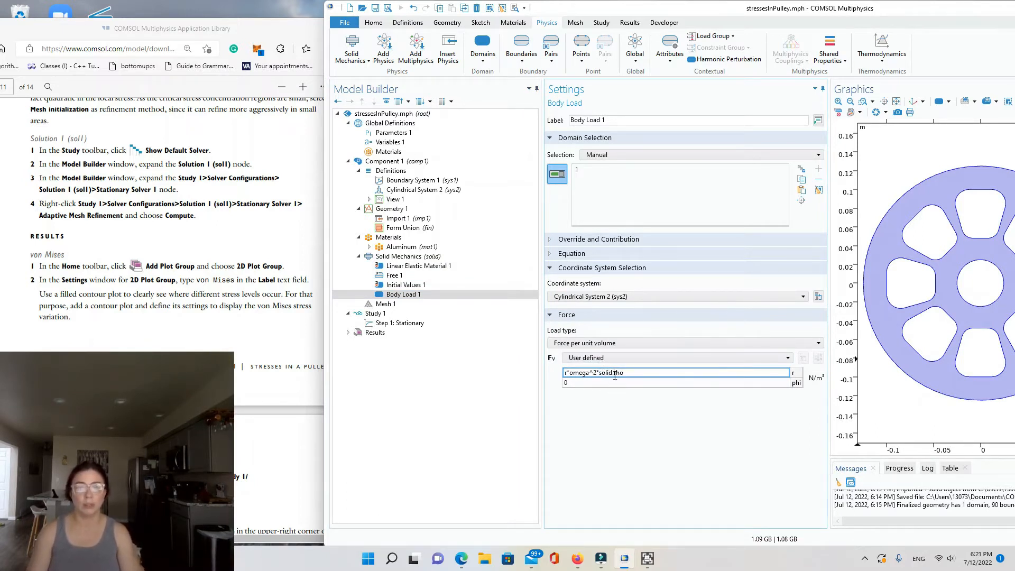
Step: Review the density variable in the Aluminum material contents and return to the Body Load 1 settings
{"action": "left_click", "coordinate": [402, 247]}
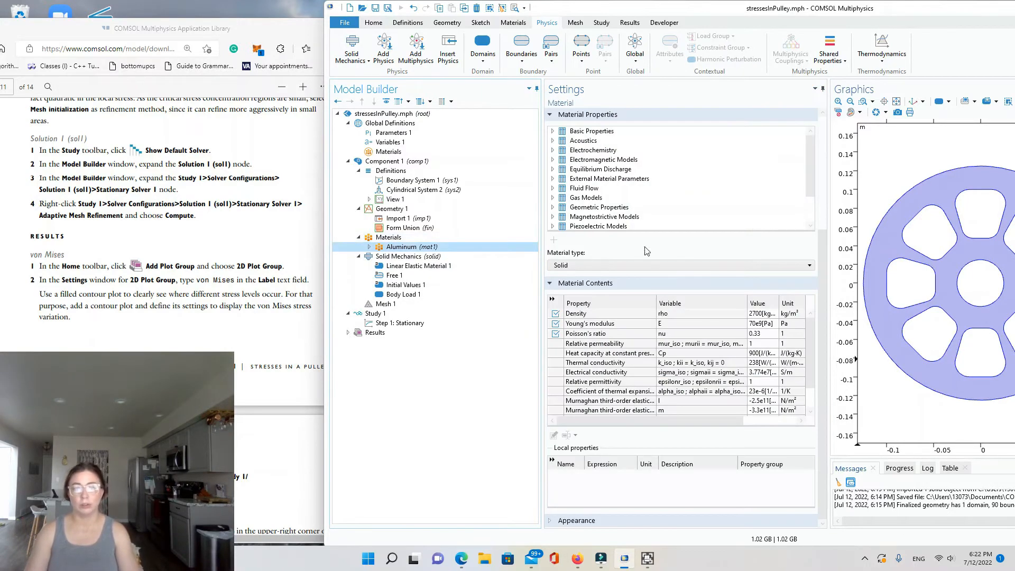
{"action": "left_click", "coordinate": [619, 263]}
{"action": "left_click", "coordinate": [620, 263]}
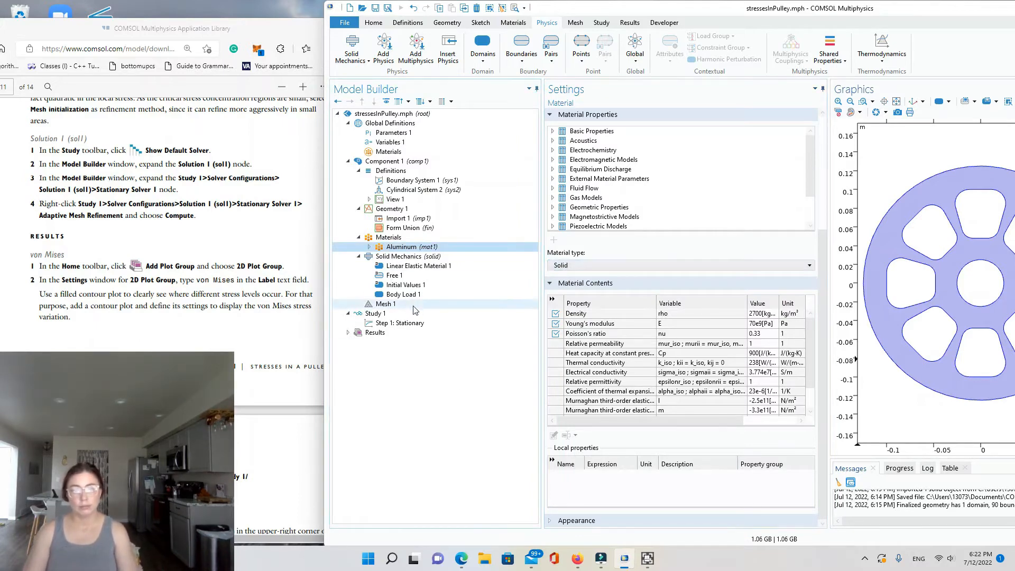
{"action": "left_click", "coordinate": [405, 295]}
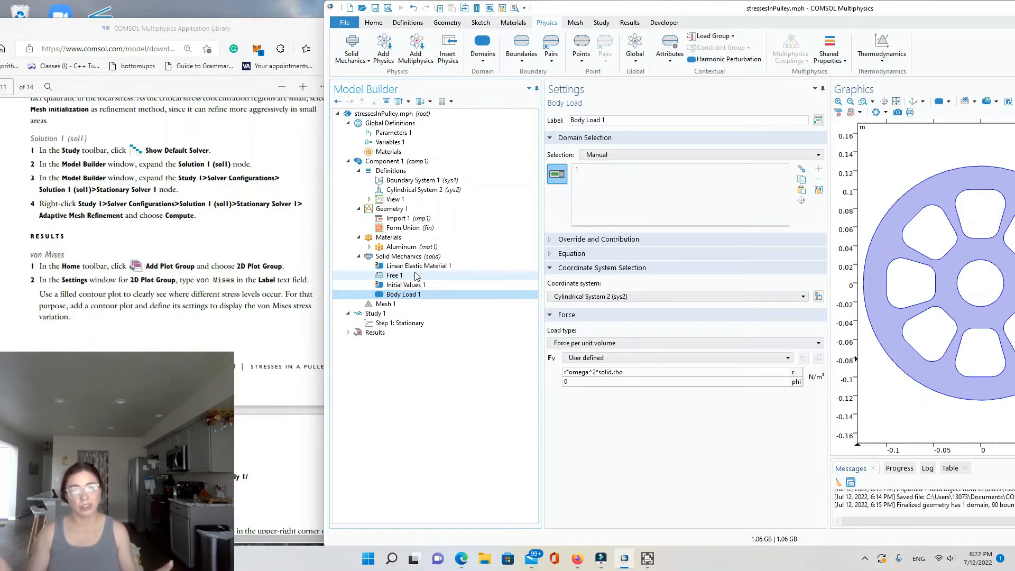
{"action": "left_click", "coordinate": [672, 482]}
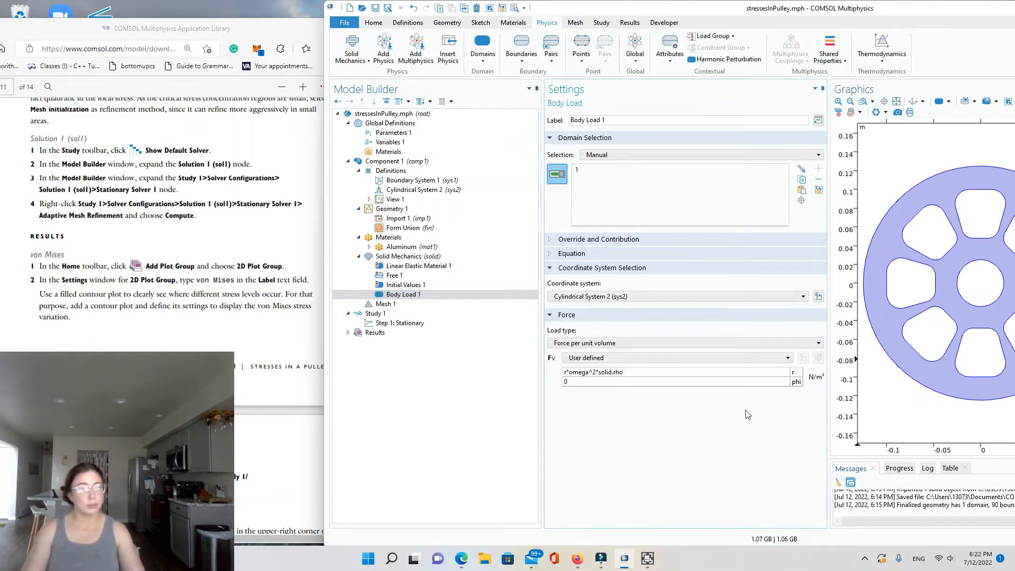
Step: Find the guide's Prescribed Displacement 1 instructions and add a Prescribed Displacement boundary condition to Solid Mechanics
{"action": "scroll", "coordinate": [182, 348], "scroll_direction": "up", "scroll_amount": 4}
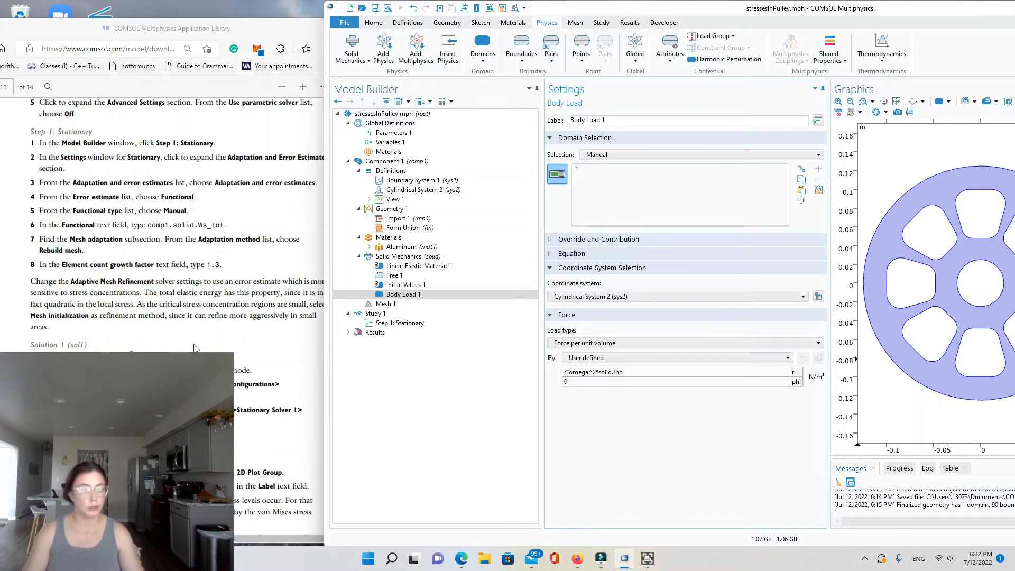
{"action": "scroll", "coordinate": [194, 347], "scroll_direction": "up", "scroll_amount": 8}
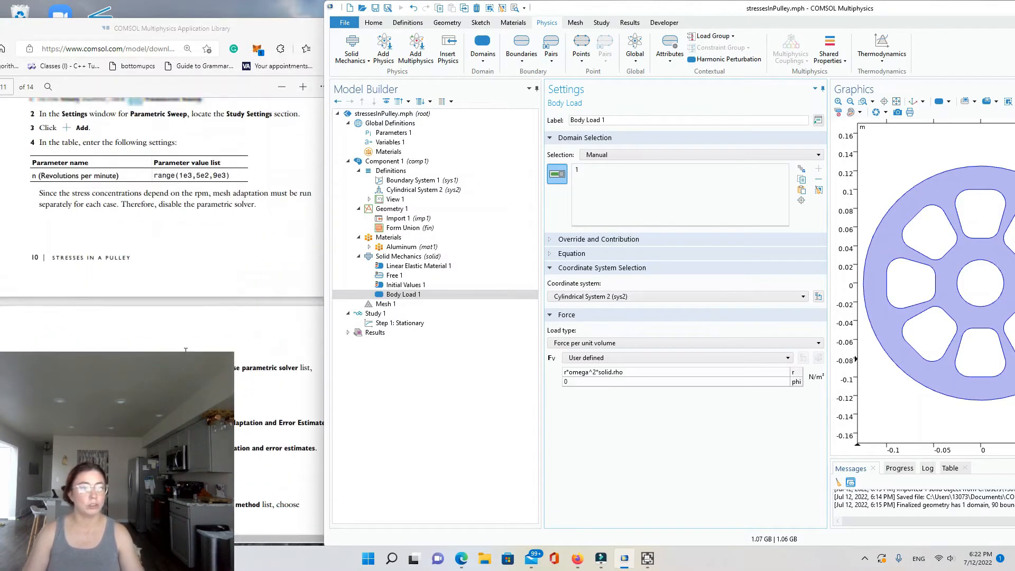
{"action": "scroll", "coordinate": [188, 316], "scroll_direction": "up", "scroll_amount": 7}
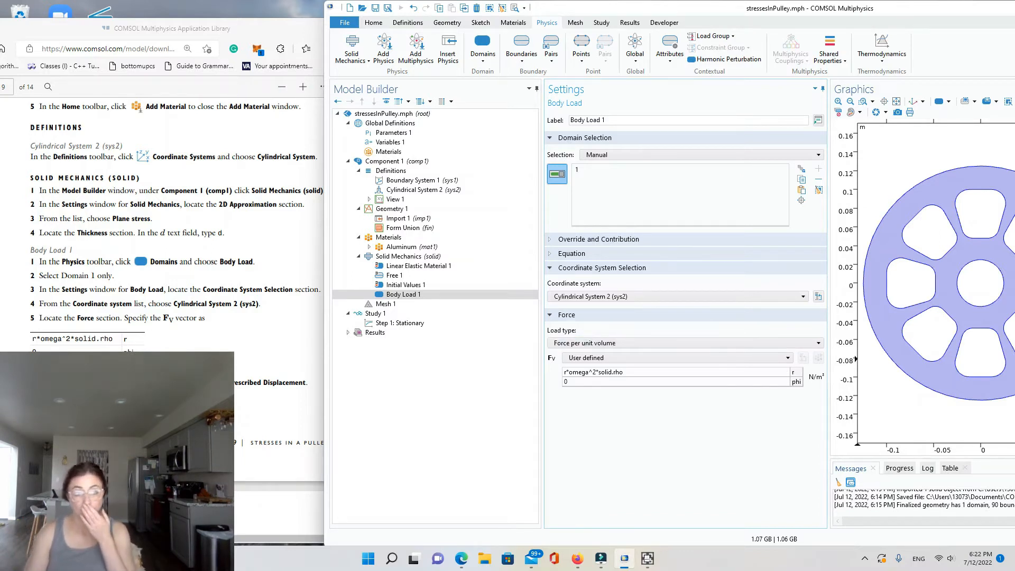
{"action": "left_click", "coordinate": [220, 373]}
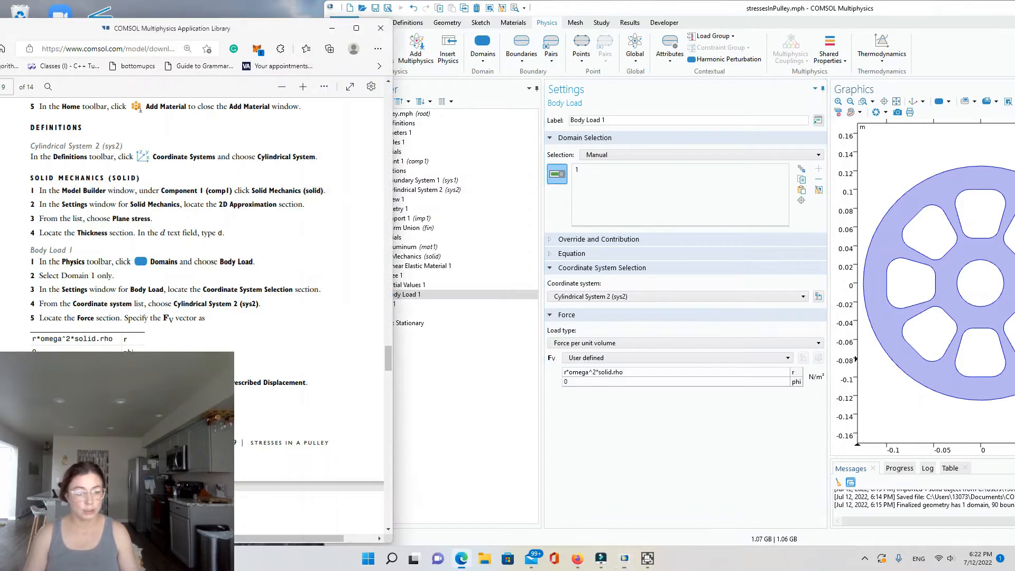
{"action": "scroll", "coordinate": [313, 323], "scroll_direction": "down", "scroll_amount": 4}
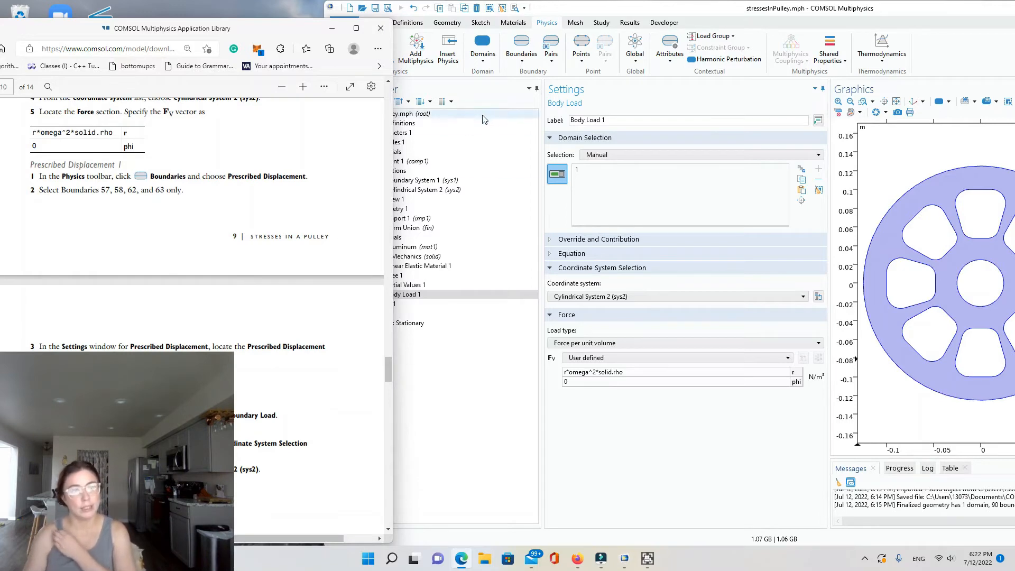
{"action": "left_click", "coordinate": [522, 56]}
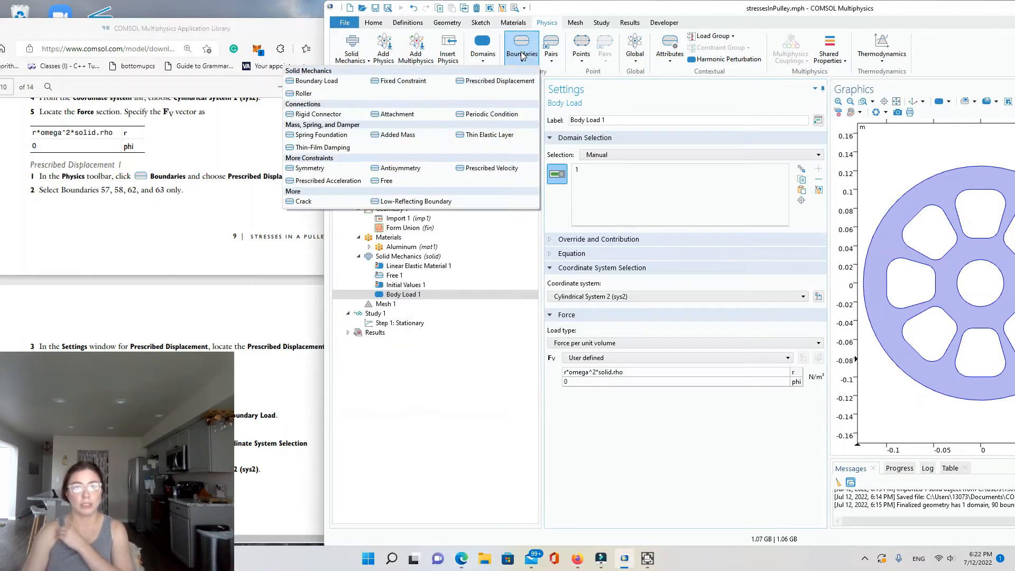
{"action": "left_click", "coordinate": [505, 83]}
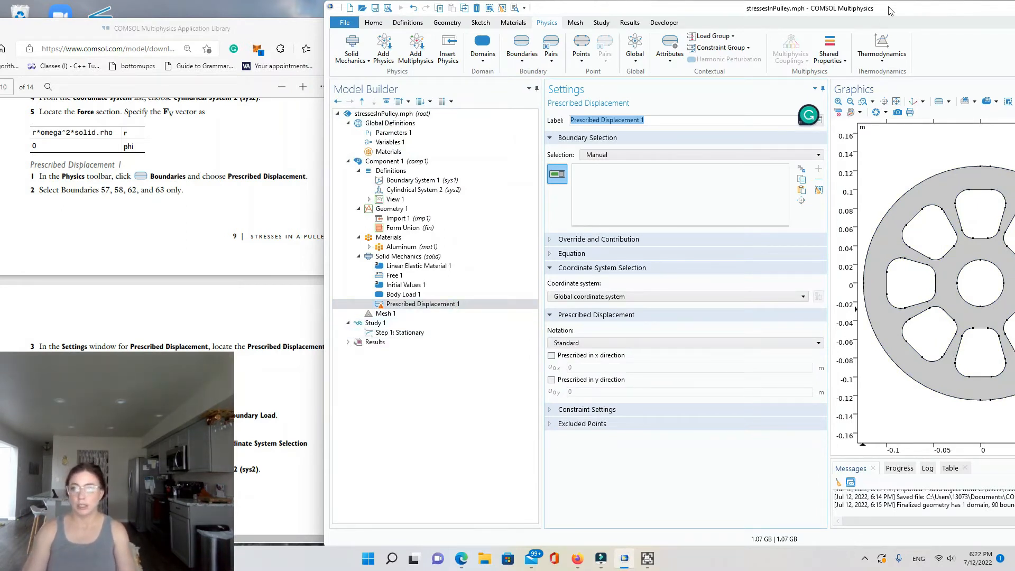
Step: Resize and reposition the model window so the guide's instructions and the whole pulley geometry are visible side by side
{"action": "left_click_drag", "start_coordinate": [887, 7], "coordinate": [832, 11]}
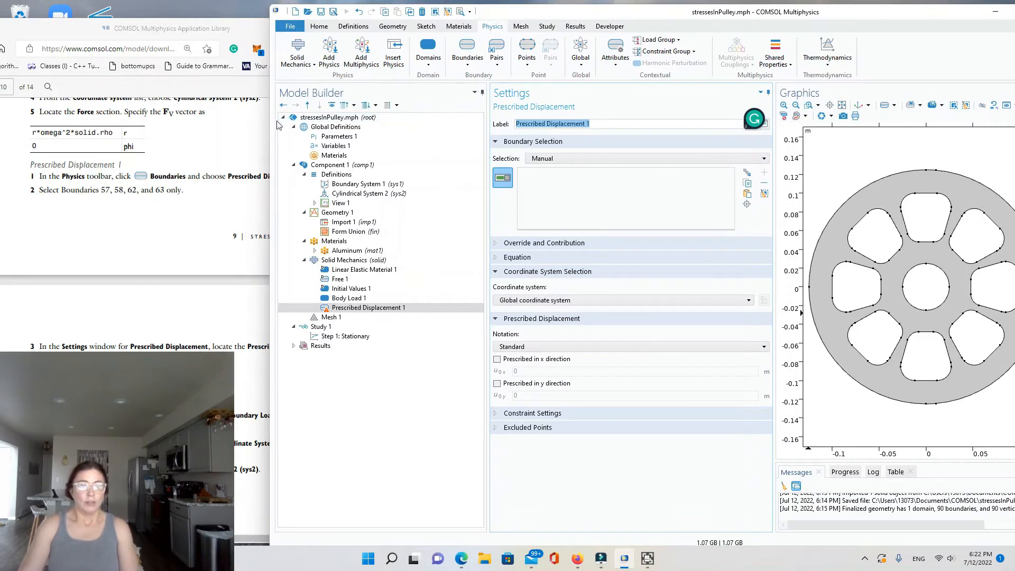
{"action": "left_click_drag", "start_coordinate": [270, 126], "coordinate": [382, 154]}
{"action": "left_click_drag", "start_coordinate": [604, 18], "coordinate": [518, 16]}
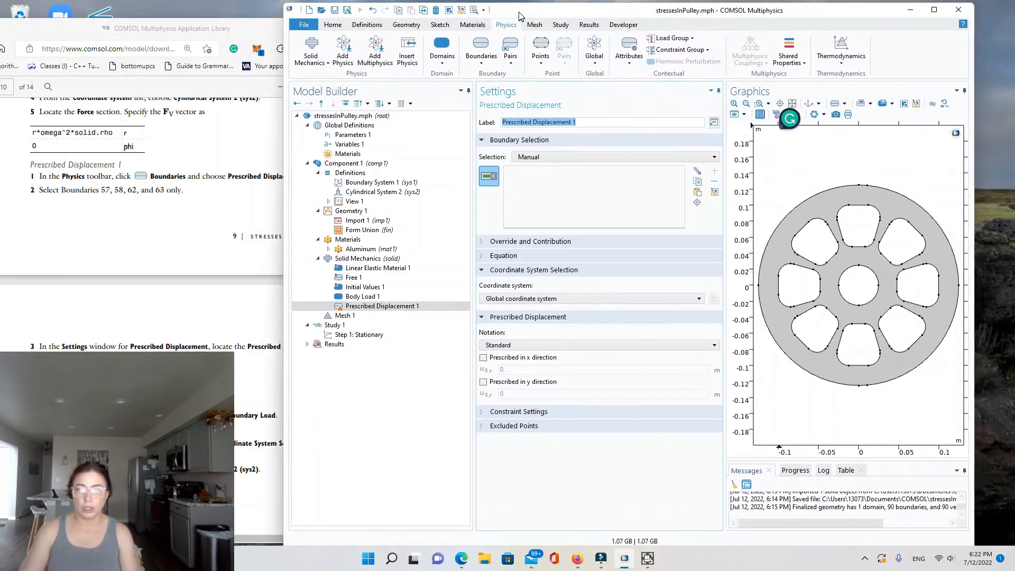
{"action": "left_click", "coordinate": [914, 353]}
{"action": "key", "text": "ctrl+a"}
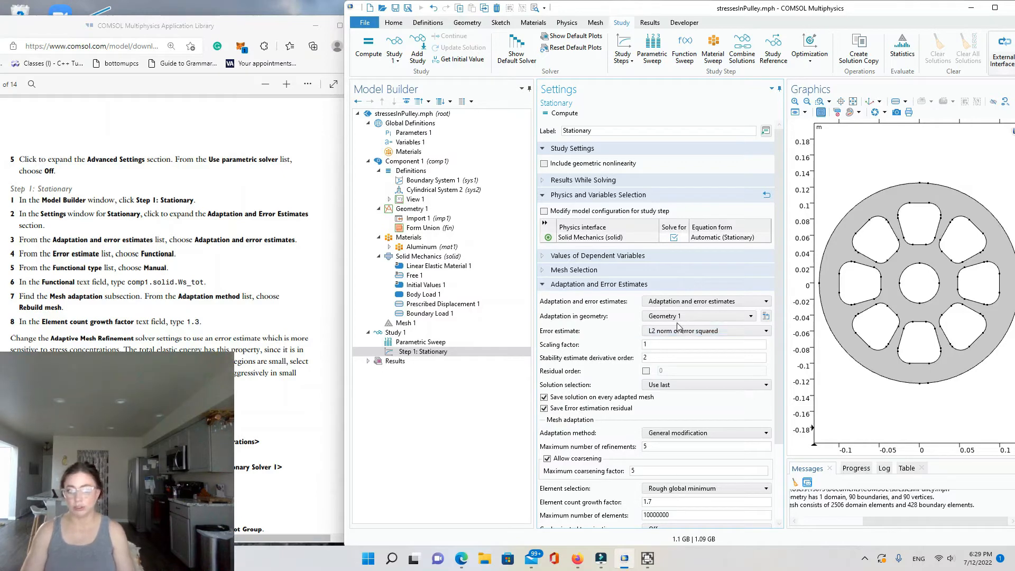
Step: In the Stationary study step, choose Adaptation and error estimates for Geometry 1 and set the error estimate to Functional
{"action": "left_click", "coordinate": [661, 303]}
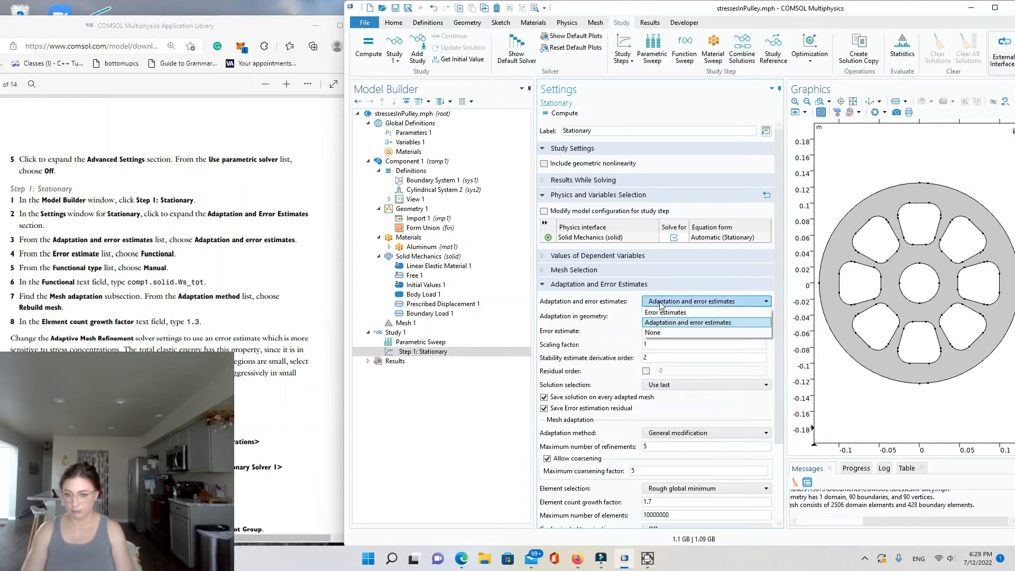
{"action": "left_click", "coordinate": [667, 322]}
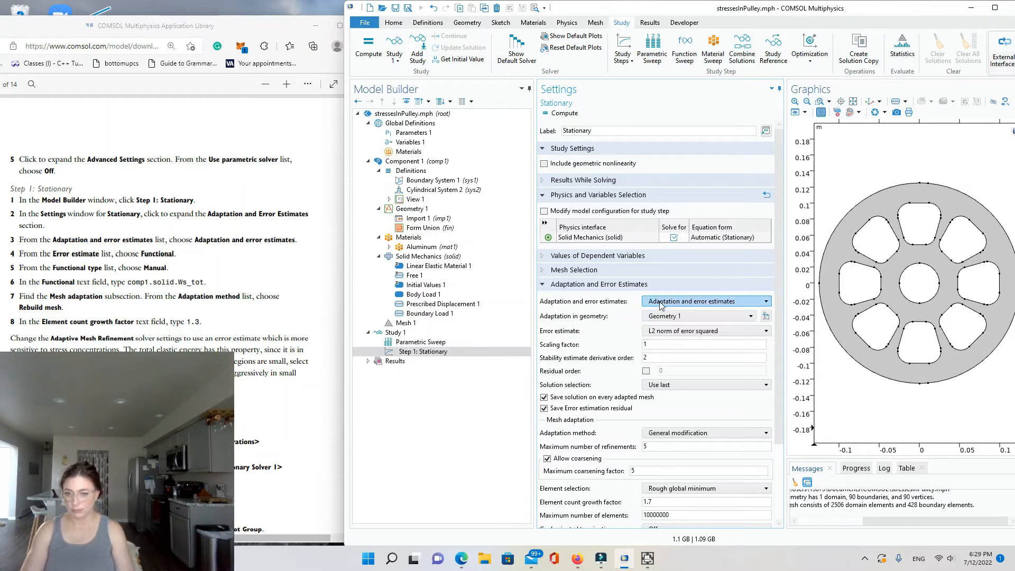
{"action": "left_click", "coordinate": [661, 316]}
{"action": "left_click", "coordinate": [661, 326]}
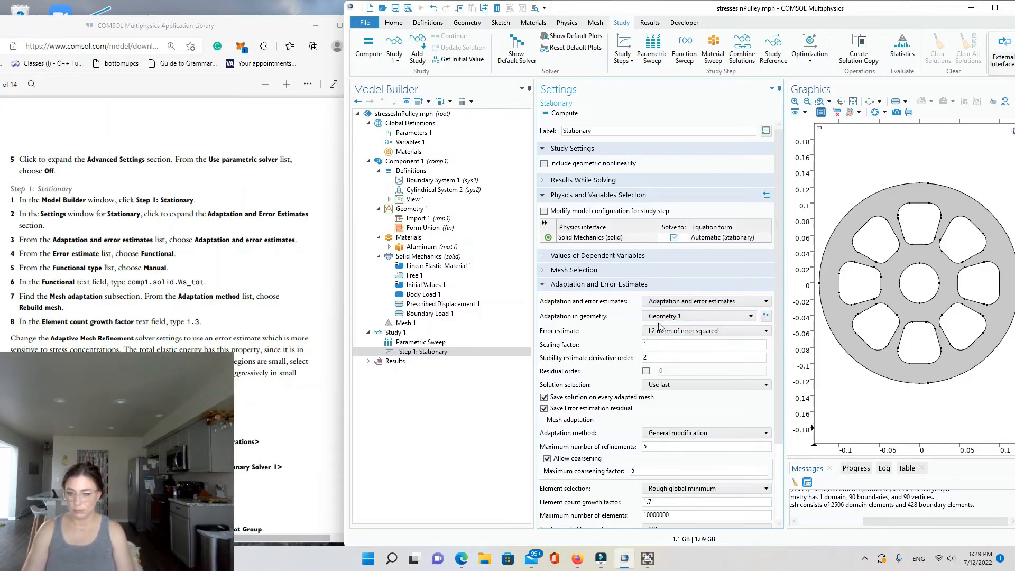
{"action": "left_click", "coordinate": [666, 331]}
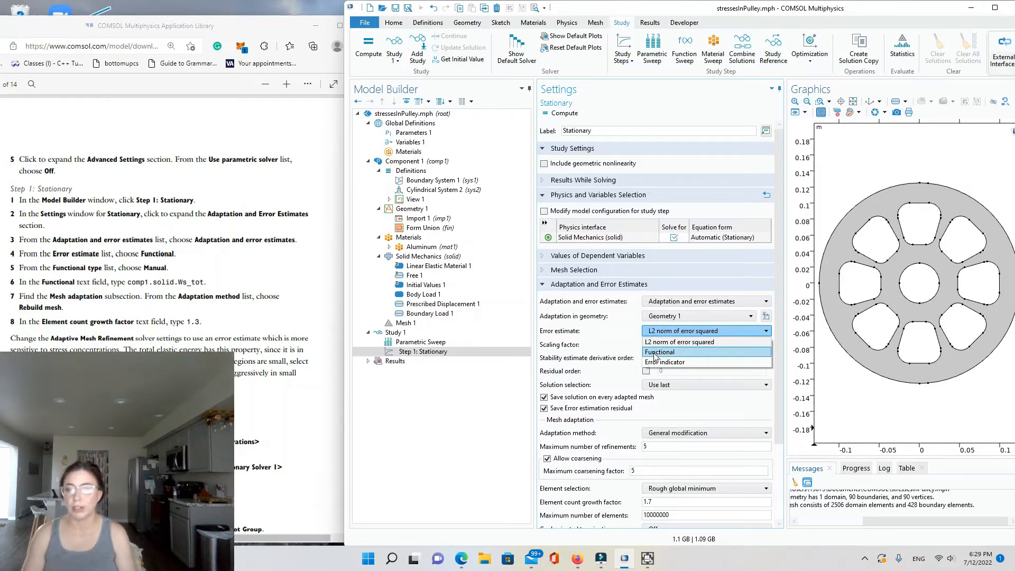
{"action": "left_click", "coordinate": [655, 353]}
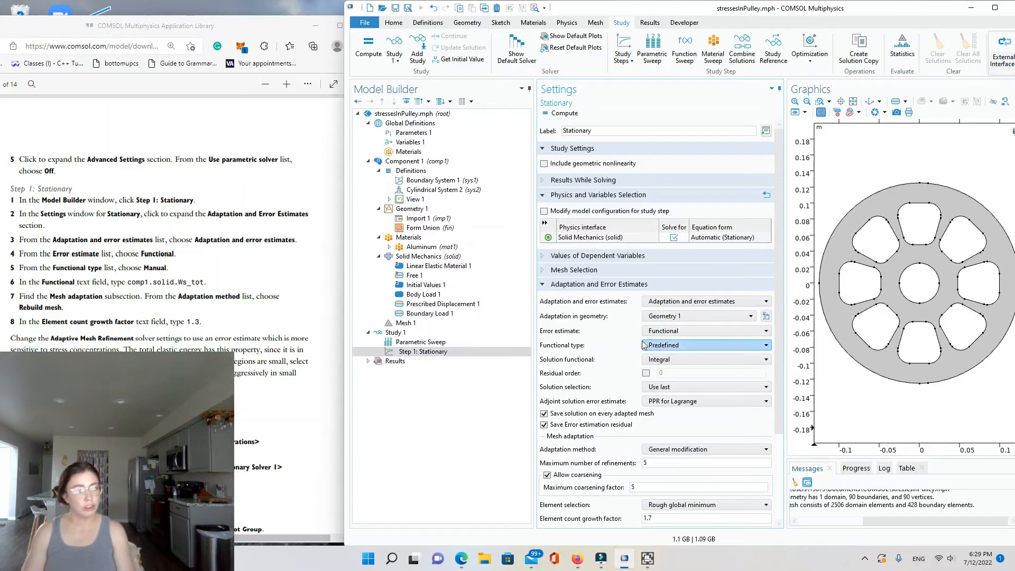
Step: Set the functional type to Manual and enter comp1.solid.Ws_tot as the functional
{"action": "left_click", "coordinate": [672, 345]}
{"action": "left_click", "coordinate": [665, 367]}
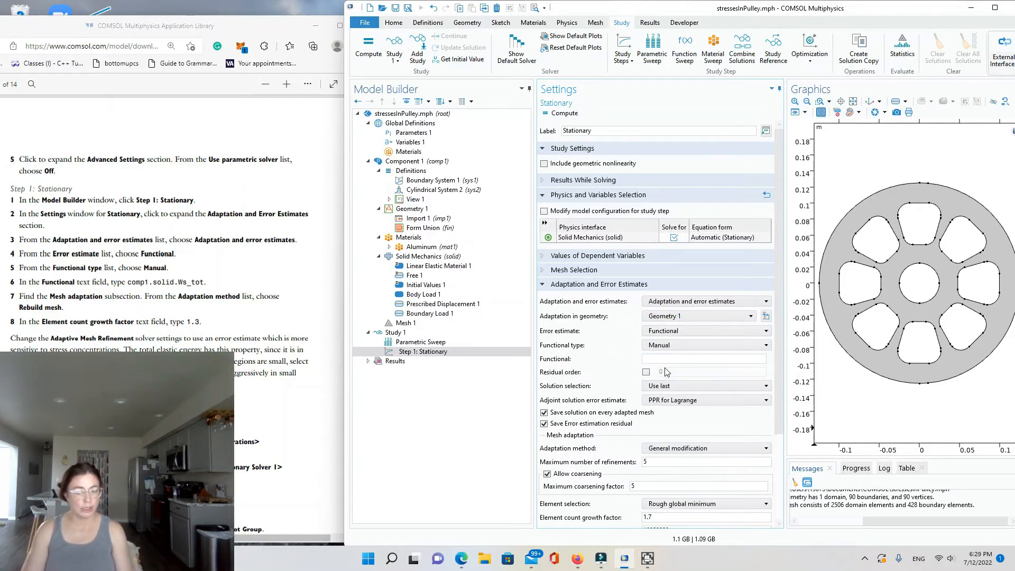
{"action": "left_click", "coordinate": [669, 359]}
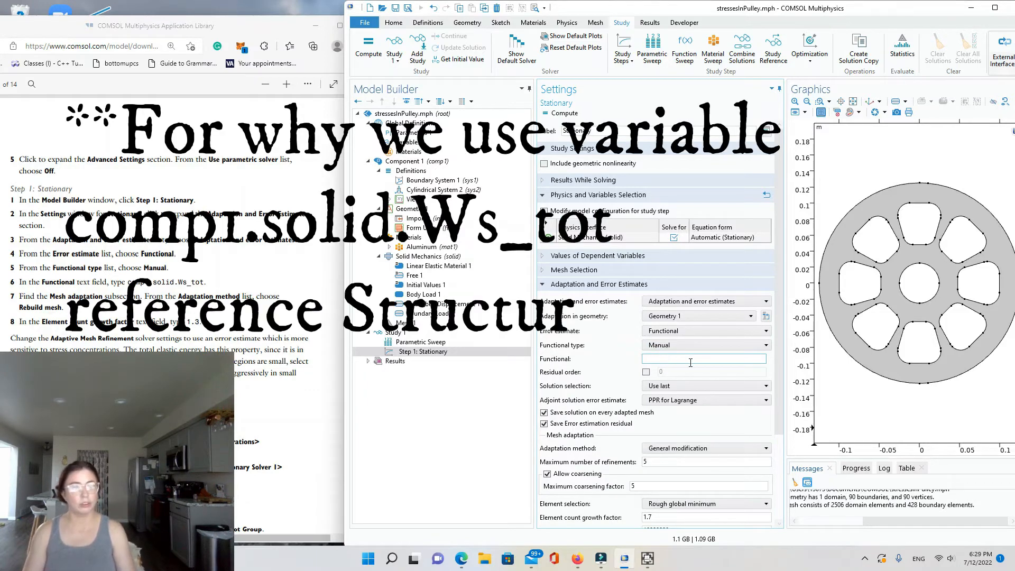
{"action": "type", "text": "comp1.solid.Ws_tot"}
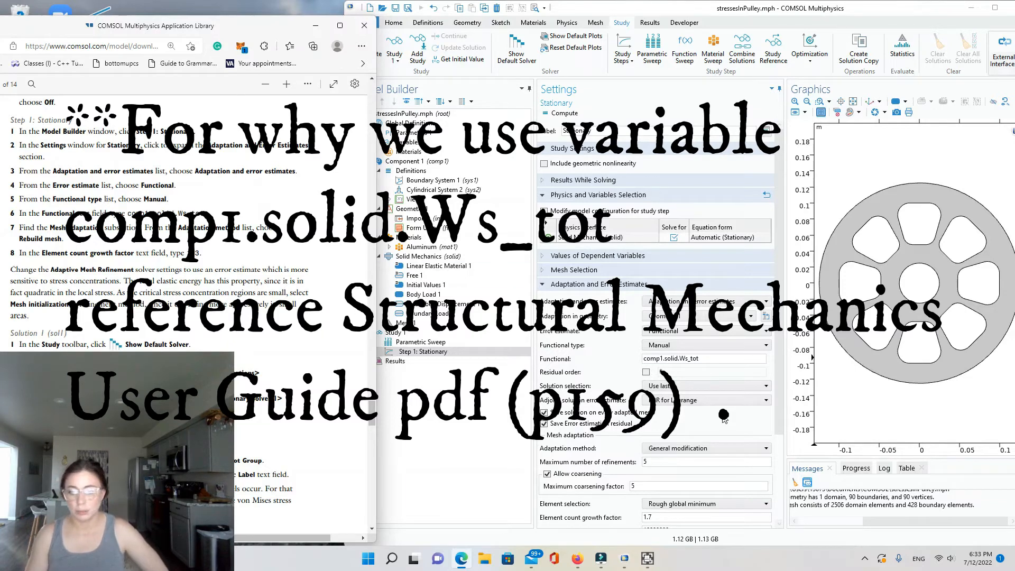
Step: Set the mesh adaptation method of the Stationary step to Rebuild mesh
{"action": "scroll", "coordinate": [665, 401], "scroll_direction": "down", "scroll_amount": 5}
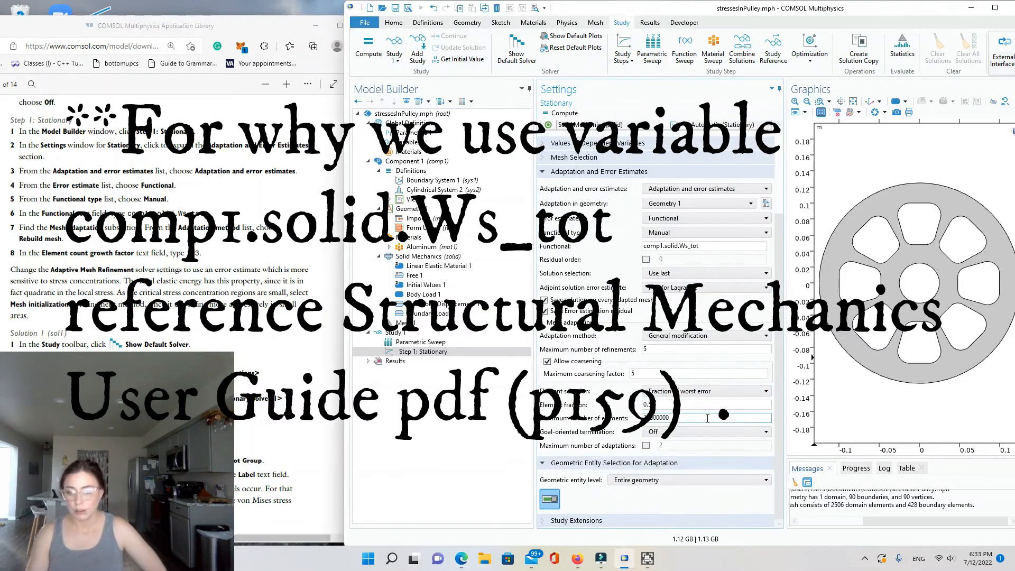
{"action": "scroll", "coordinate": [650, 465], "scroll_direction": "up", "scroll_amount": 2}
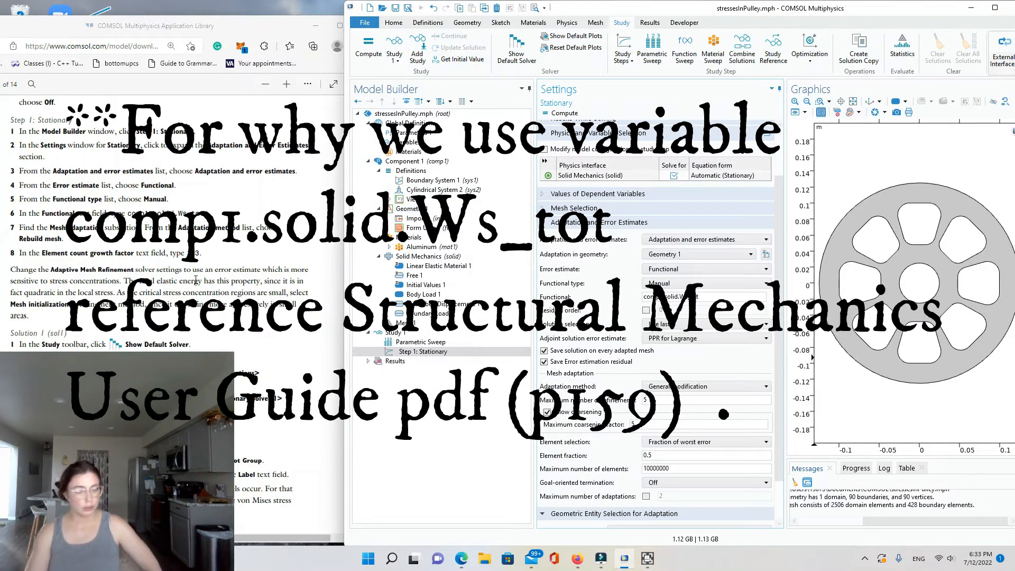
{"action": "scroll", "coordinate": [664, 338], "scroll_direction": "down", "scroll_amount": 2}
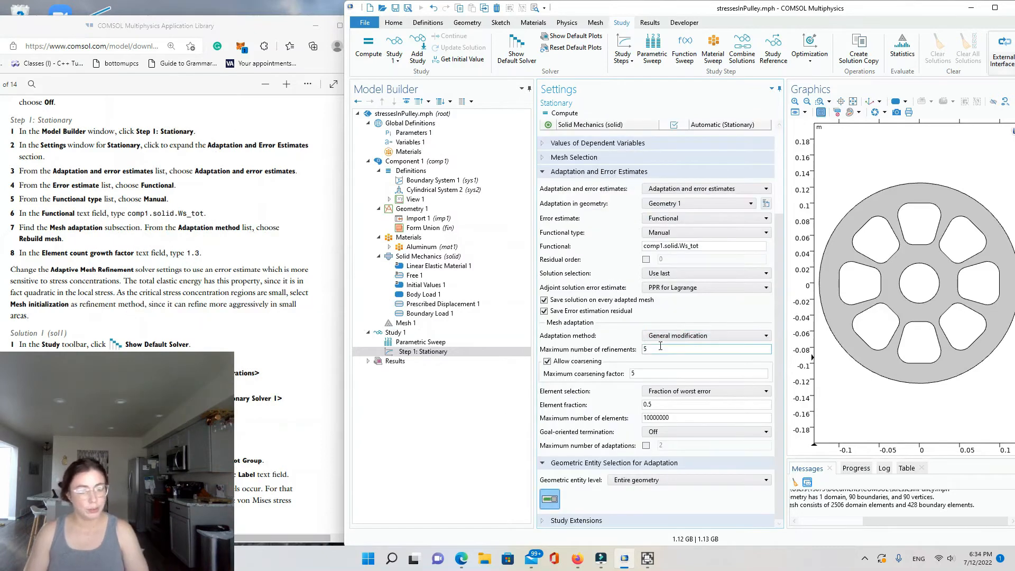
{"action": "left_click", "coordinate": [668, 338]}
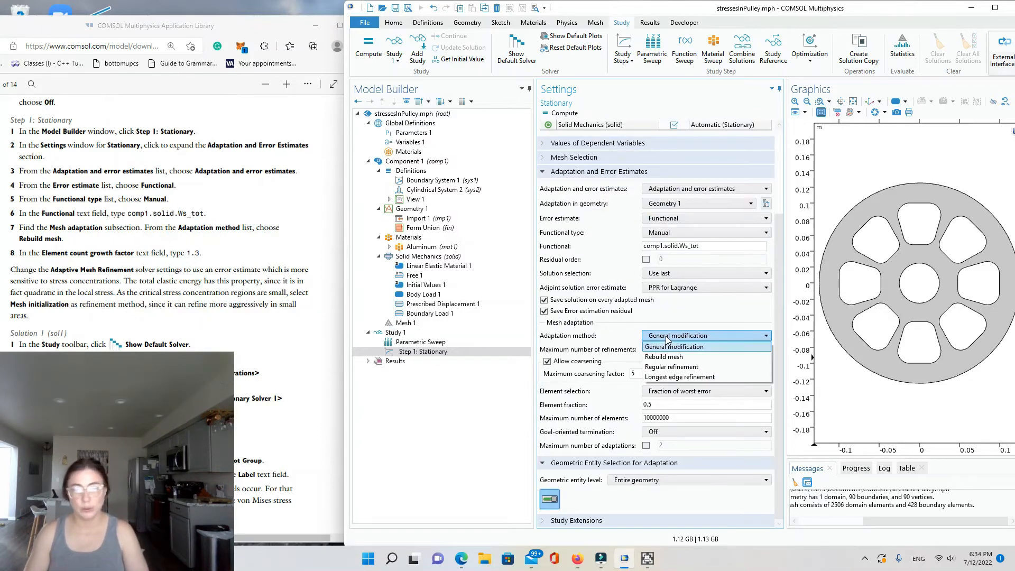
{"action": "left_click", "coordinate": [677, 357]}
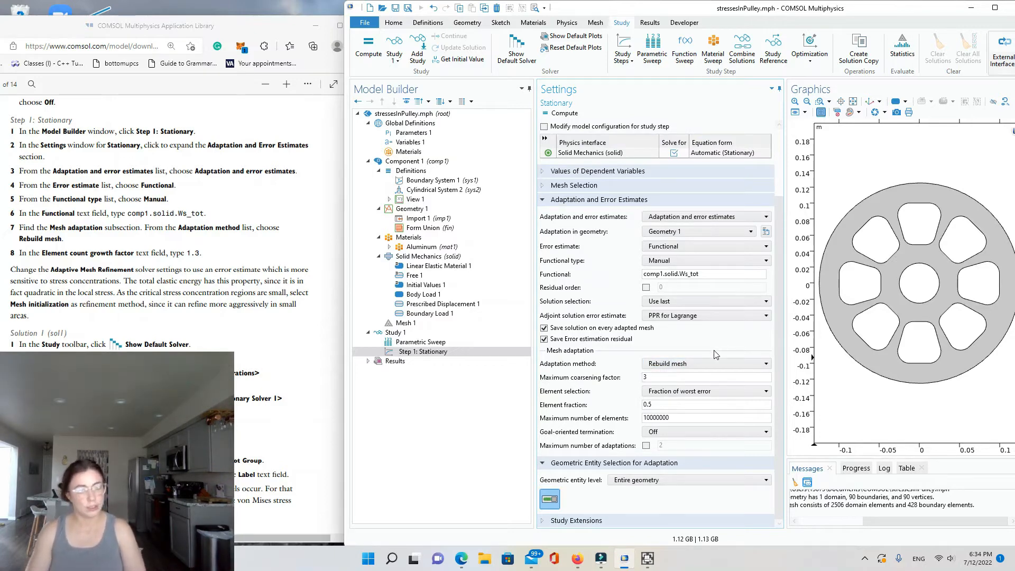
Step: Set the maximum coarsening factor to 1.3, checking the guide's element count growth factor instruction
{"action": "left_click", "coordinate": [676, 378]}
{"action": "double_click", "coordinate": [651, 378]}
{"action": "type", "text": "1"}
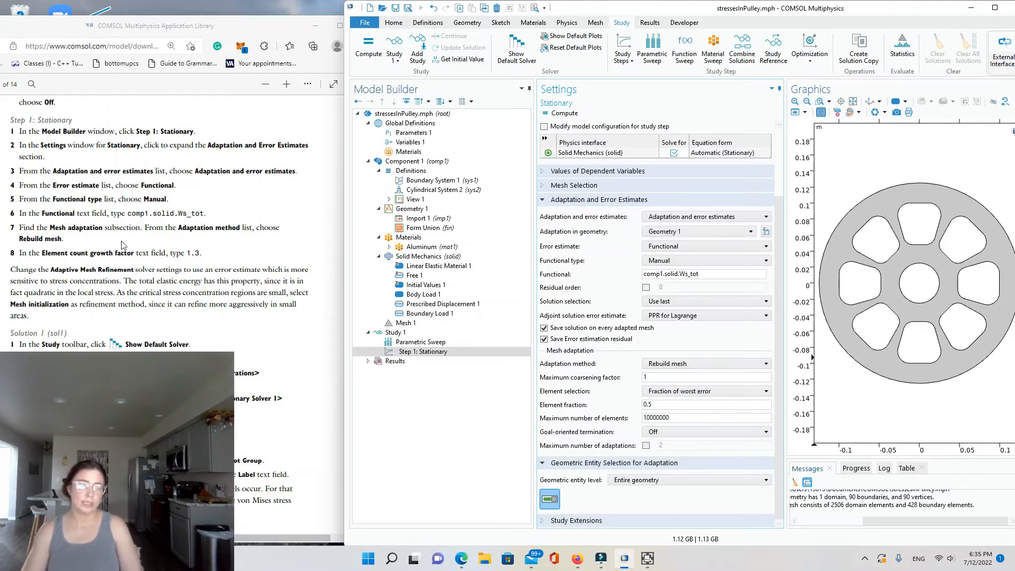
{"action": "left_click_drag", "start_coordinate": [43, 256], "coordinate": [134, 256]}
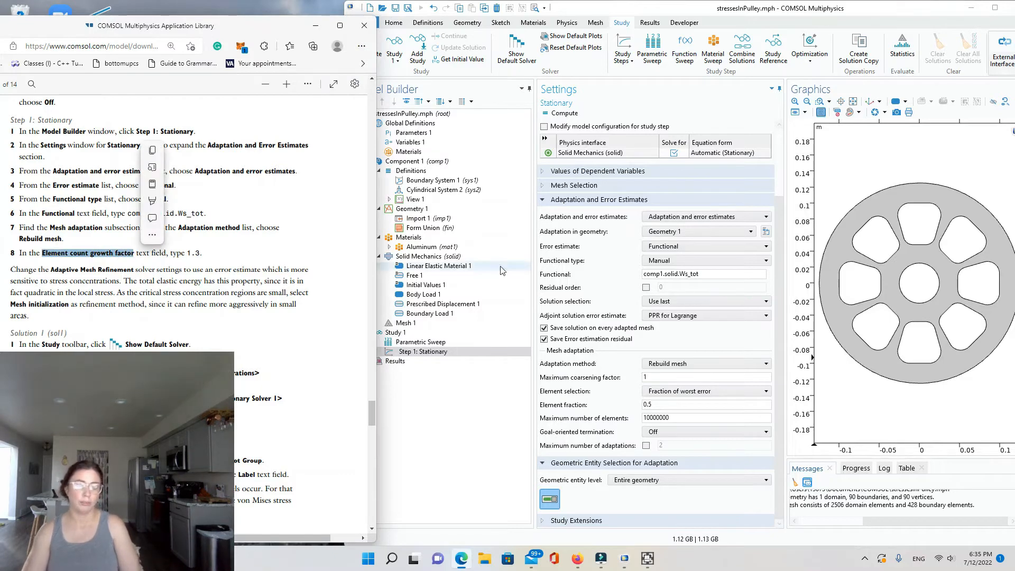
{"action": "left_click", "coordinate": [662, 378]}
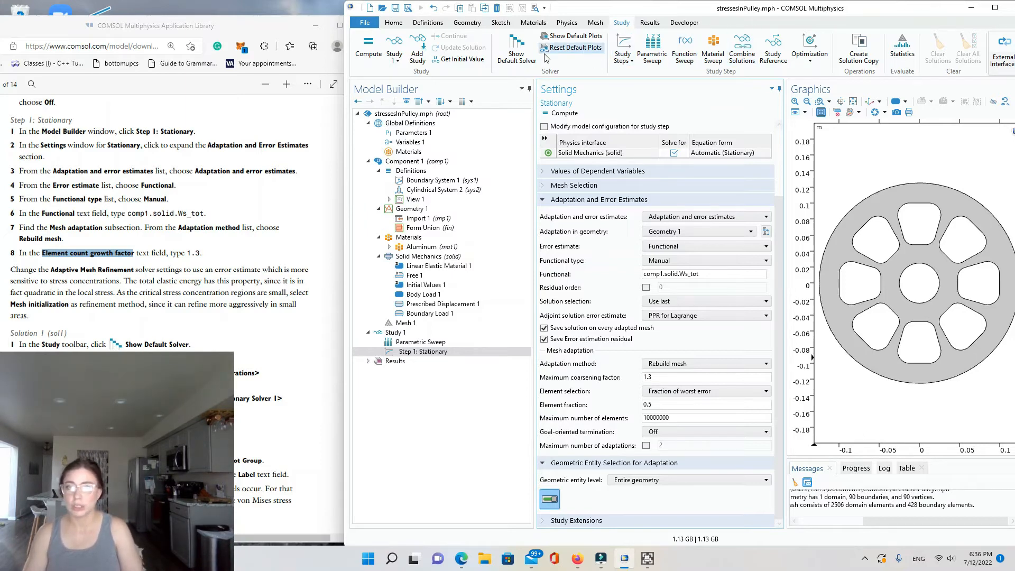
Step: Show the default solver for Study 1 and expand Solution 1 and its Stationary Solver 1 node
{"action": "left_click", "coordinate": [526, 55]}
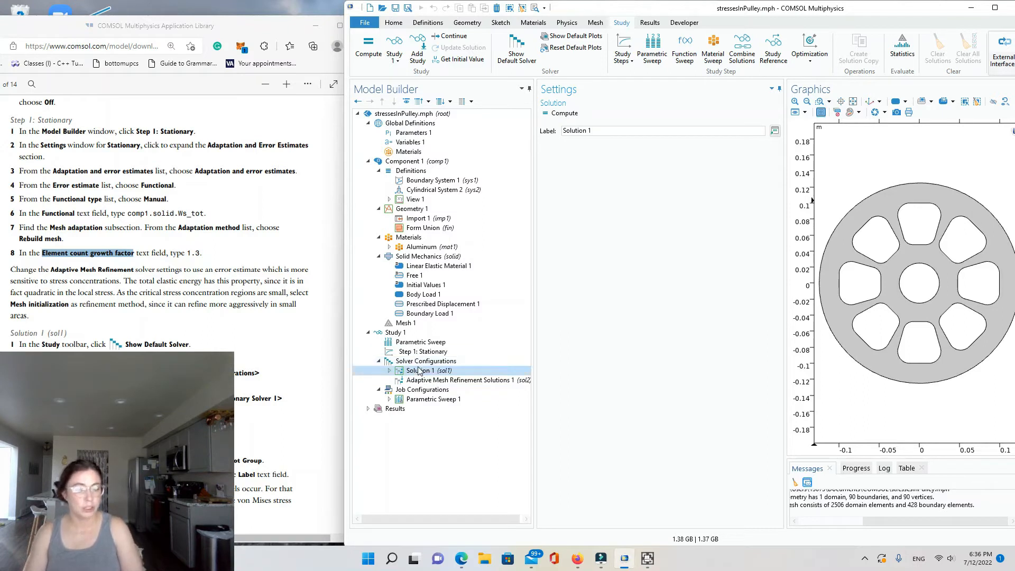
{"action": "left_click", "coordinate": [390, 371]}
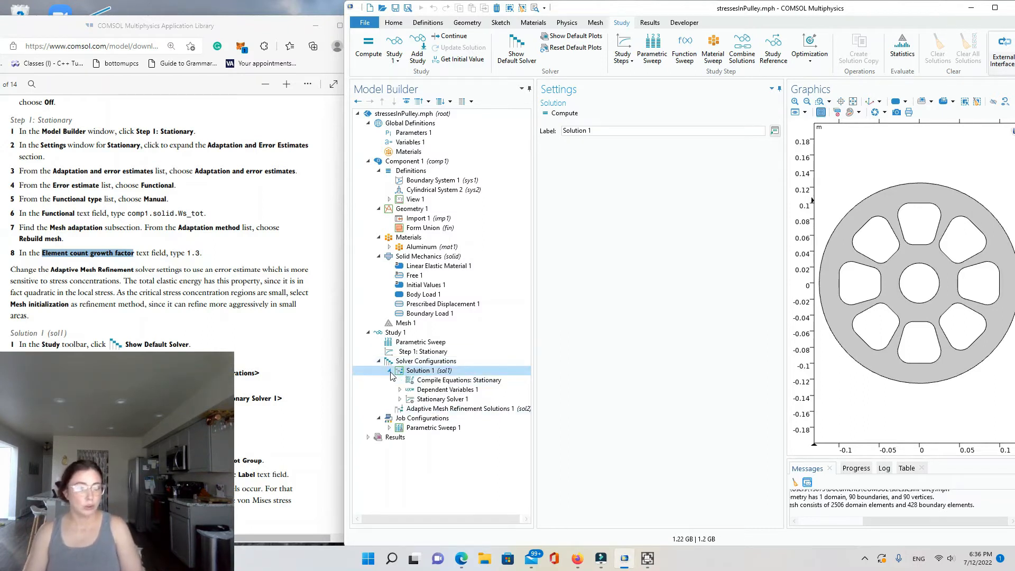
{"action": "left_click", "coordinate": [439, 400]}
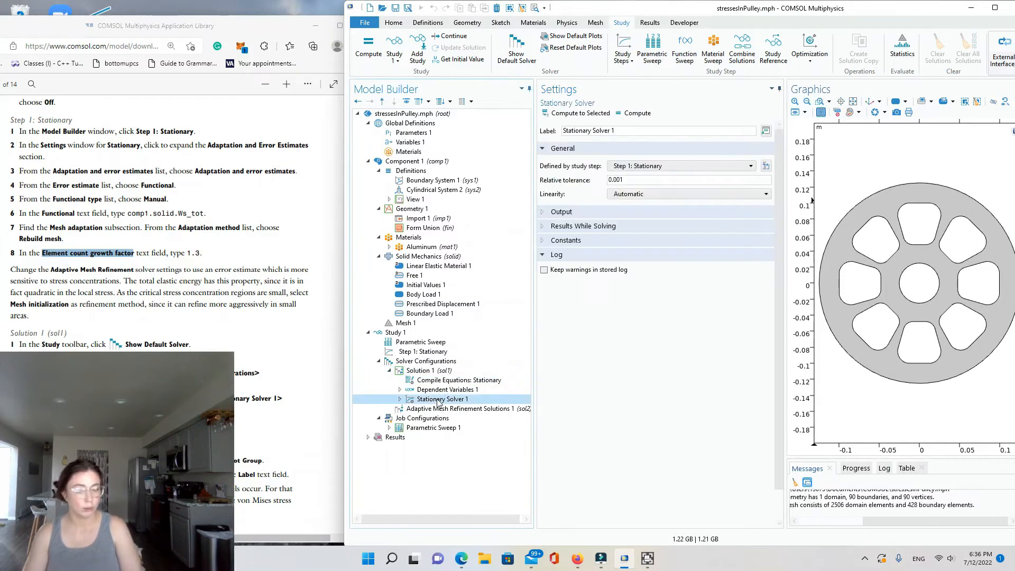
{"action": "left_click", "coordinate": [400, 400]}
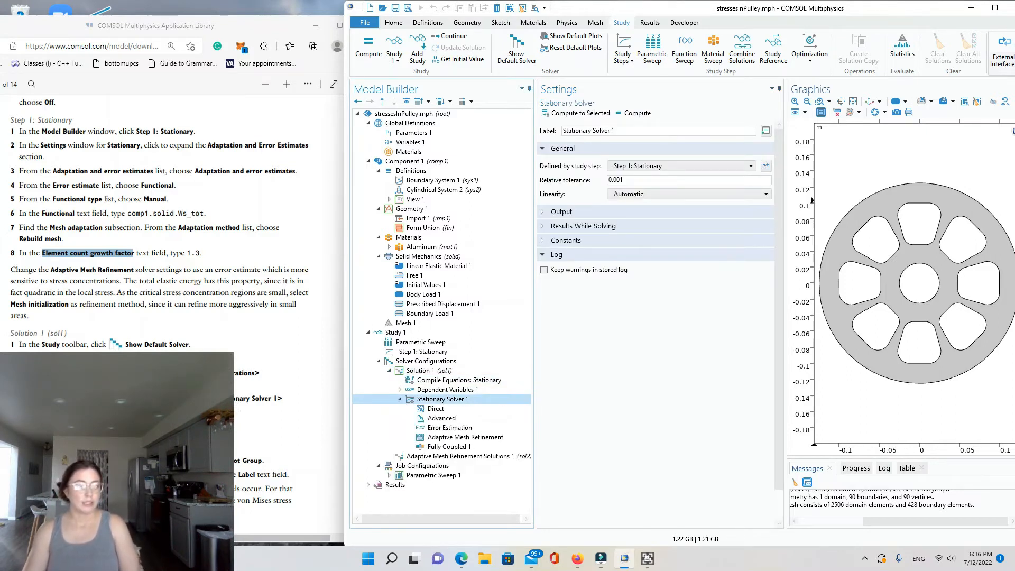
Step: Check the guide's Solution 1 instructions and compute the study from the Adaptive Mesh Refinement node under Stationary Solver 1
{"action": "right_click", "coordinate": [450, 438]}
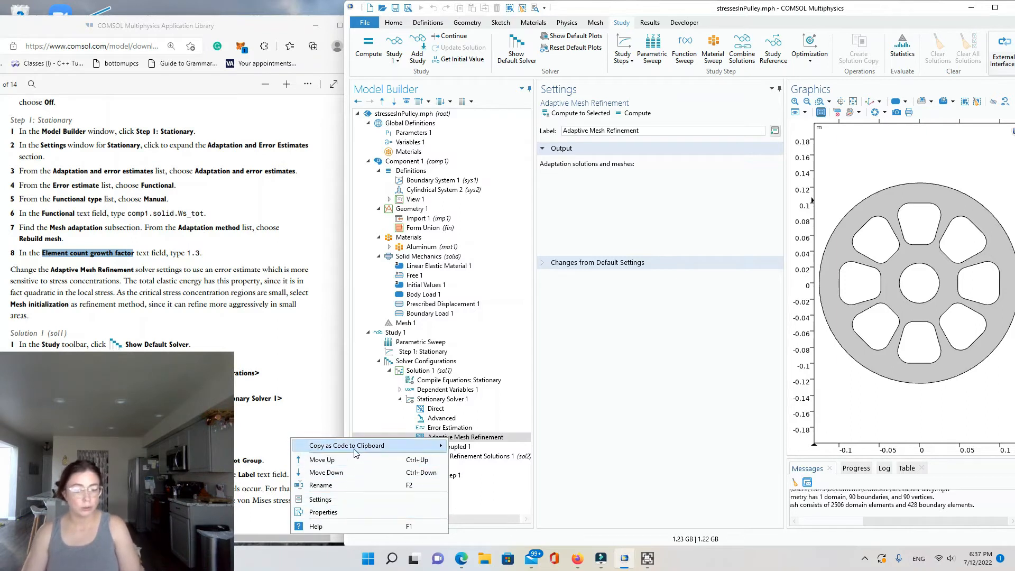
{"action": "left_click", "coordinate": [619, 399]}
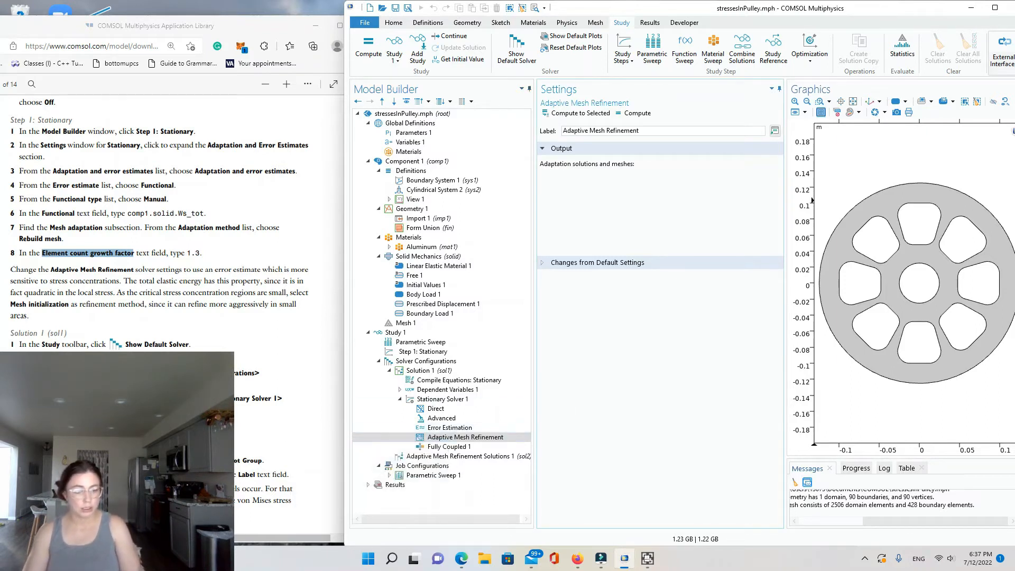
{"action": "scroll", "coordinate": [169, 238], "scroll_direction": "down", "scroll_amount": 3}
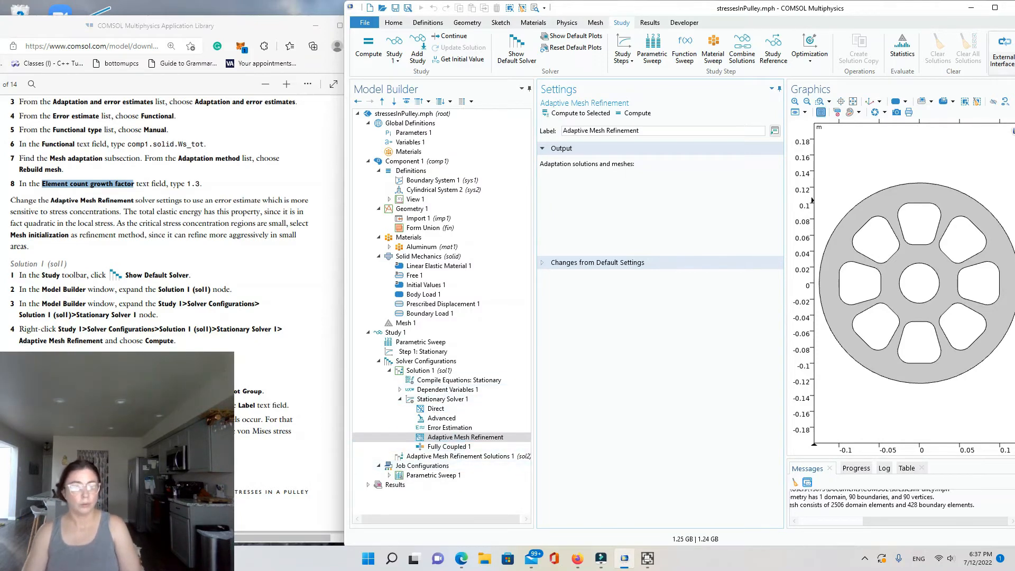
{"action": "left_click", "coordinate": [466, 438]}
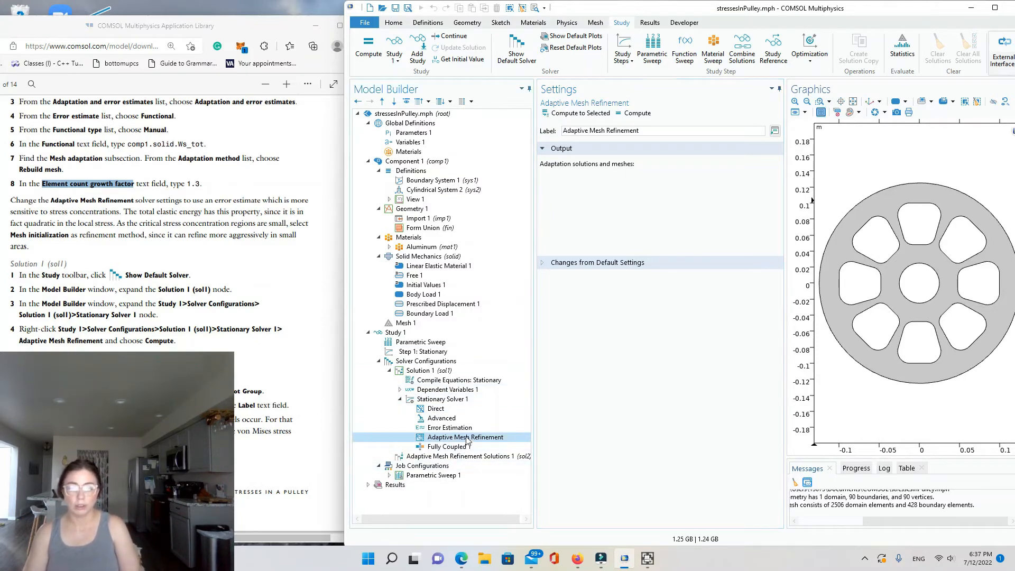
{"action": "left_click", "coordinate": [629, 113]}
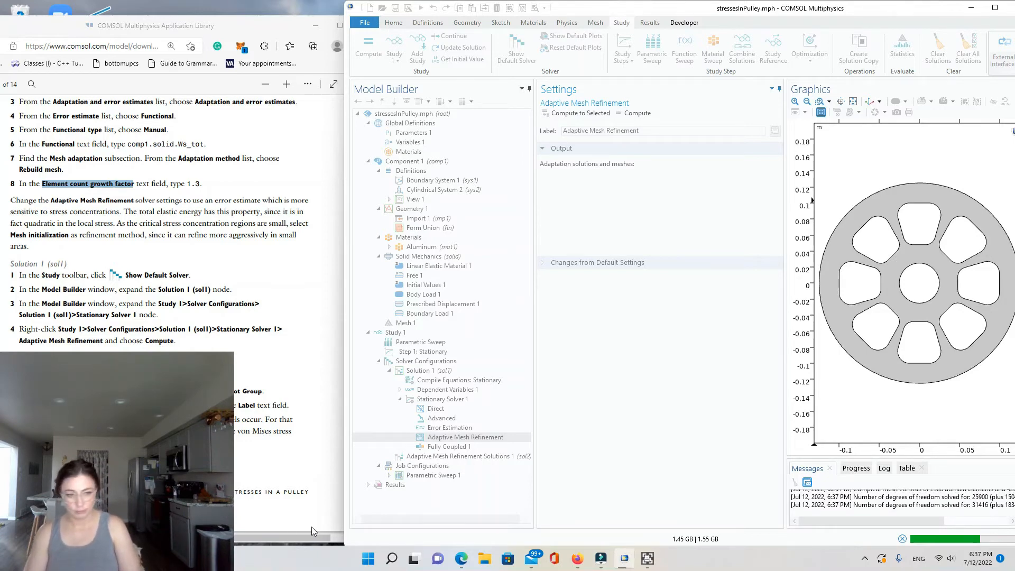
Step: Find the guide's Results instructions and review the Volume Loads, Boundary Loads and Stress plots
{"action": "scroll", "coordinate": [200, 350], "scroll_direction": "down", "scroll_amount": 5}
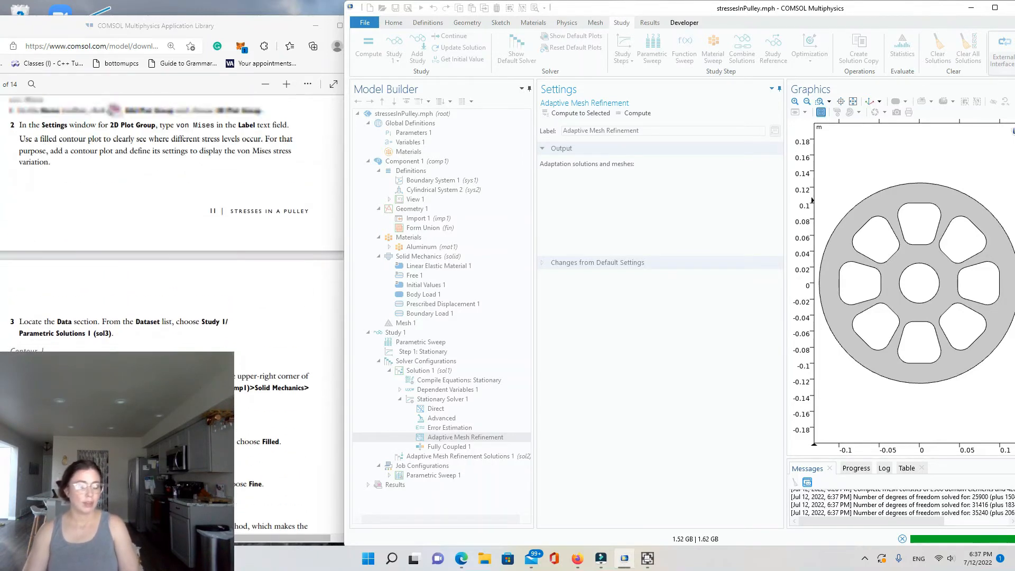
{"action": "scroll", "coordinate": [180, 280], "scroll_direction": "up", "scroll_amount": 1}
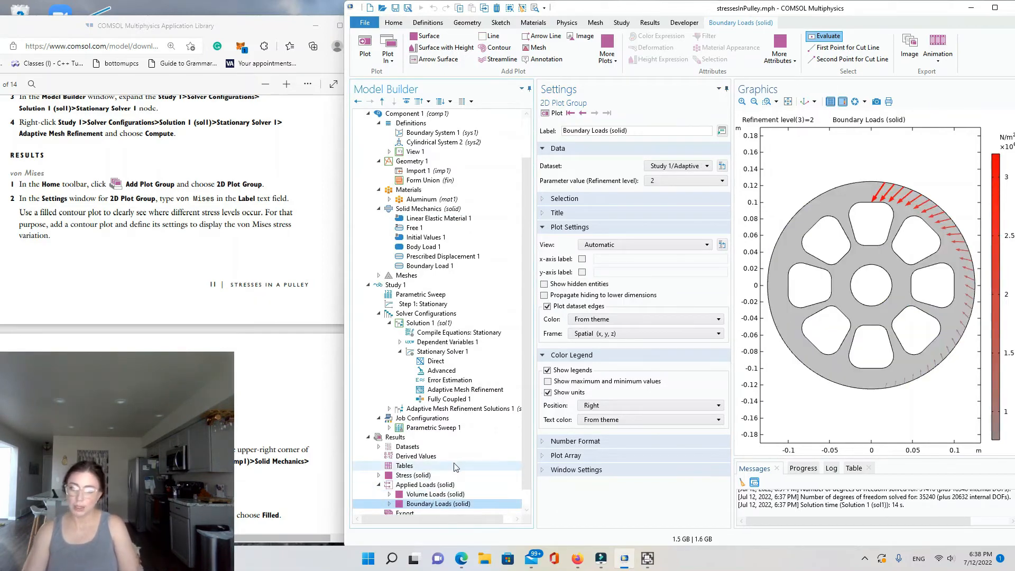
{"action": "left_click", "coordinate": [416, 494]}
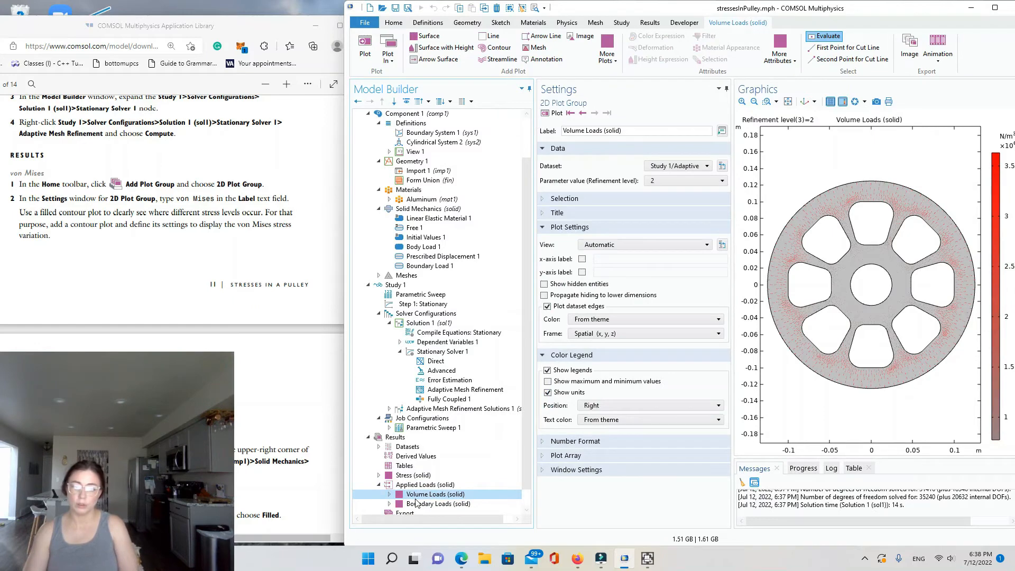
{"action": "left_click", "coordinate": [418, 505]}
{"action": "scroll", "coordinate": [464, 460], "scroll_direction": "down", "scroll_amount": 1}
{"action": "left_click", "coordinate": [417, 456]}
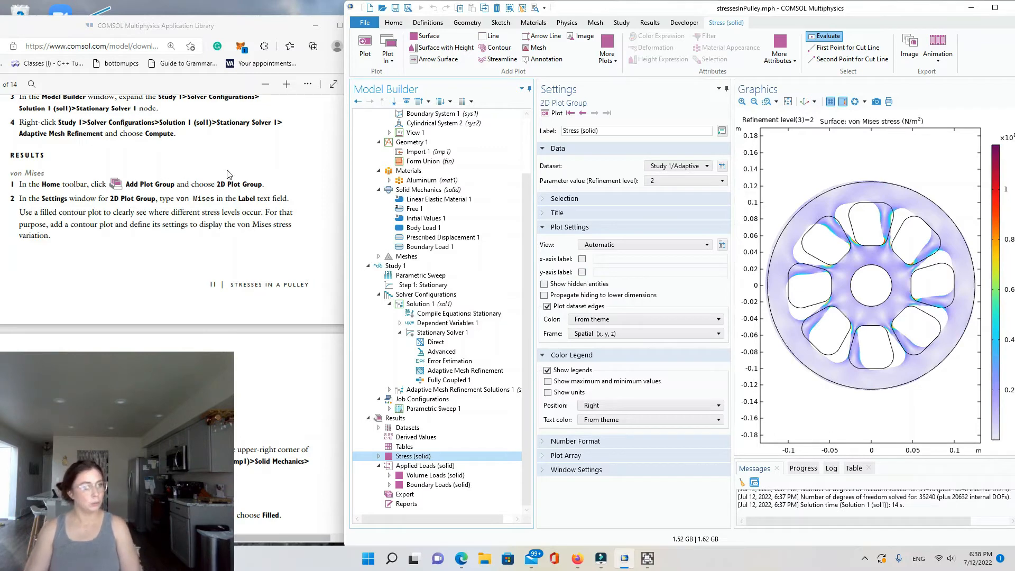
Step: Add a 2D plot group to the results for the von Mises stress plot
{"action": "left_click", "coordinate": [394, 22]}
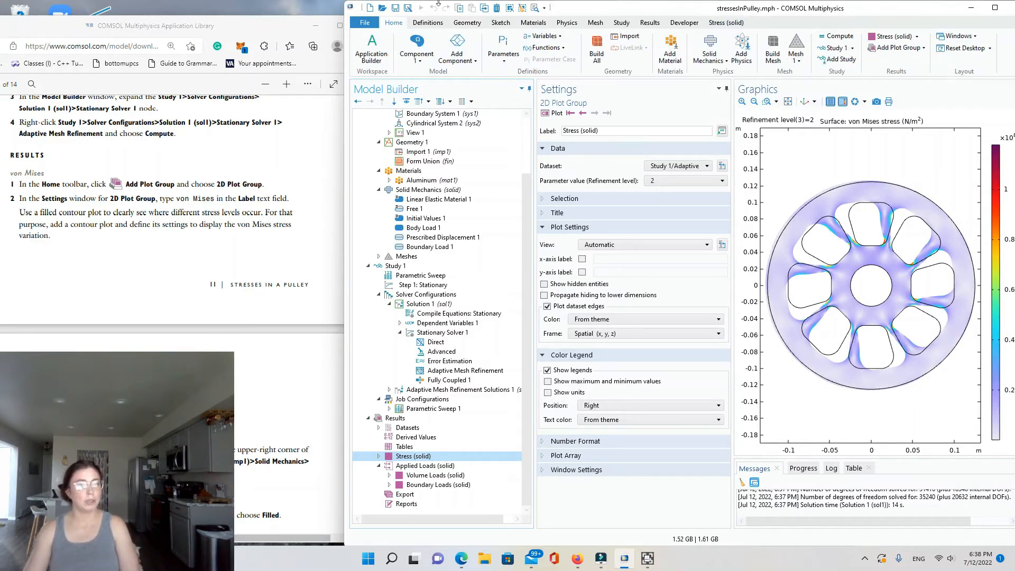
{"action": "left_click", "coordinate": [889, 49]}
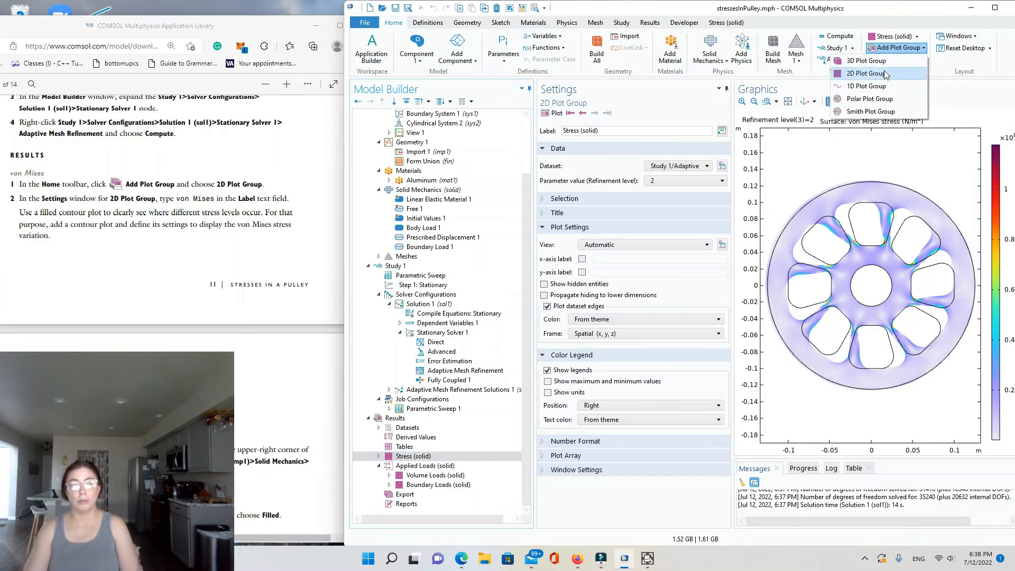
{"action": "left_click", "coordinate": [884, 72]}
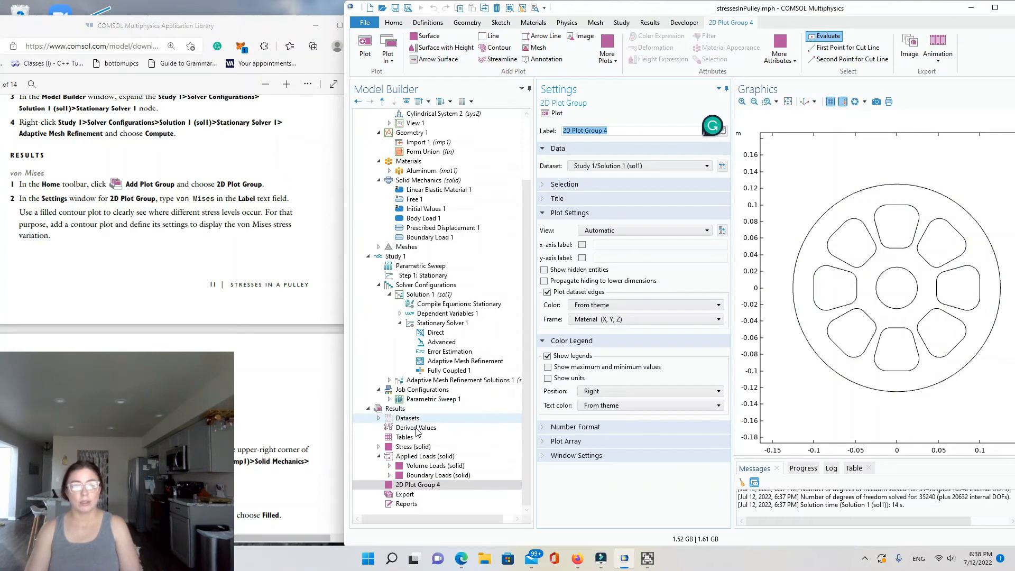
Step: Rename the new 2D plot group as von Mises
{"action": "left_click", "coordinate": [437, 487]}
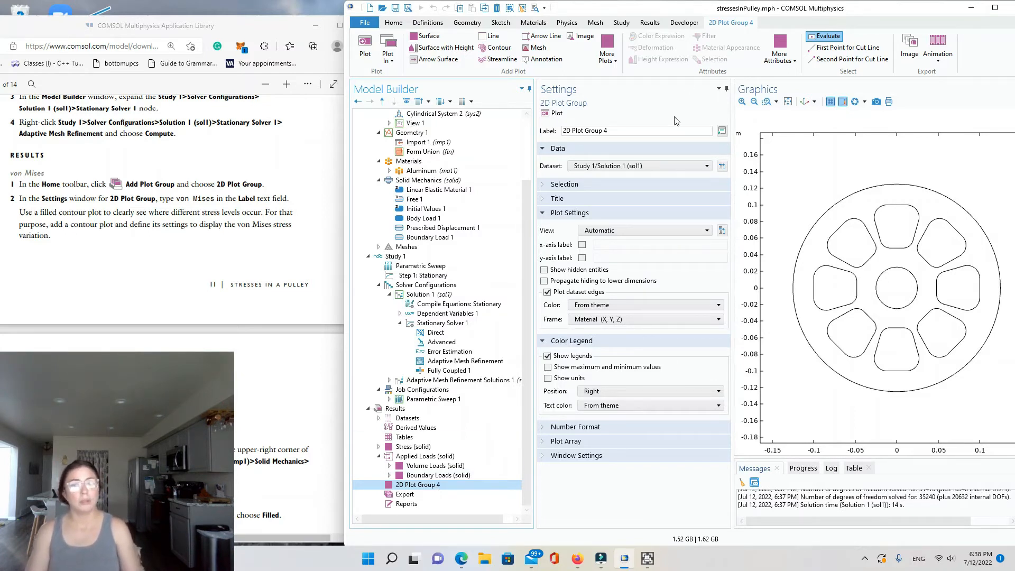
{"action": "left_click", "coordinate": [656, 133]}
{"action": "key", "text": "ctrl+a"}
{"action": "type", "text": "v"}
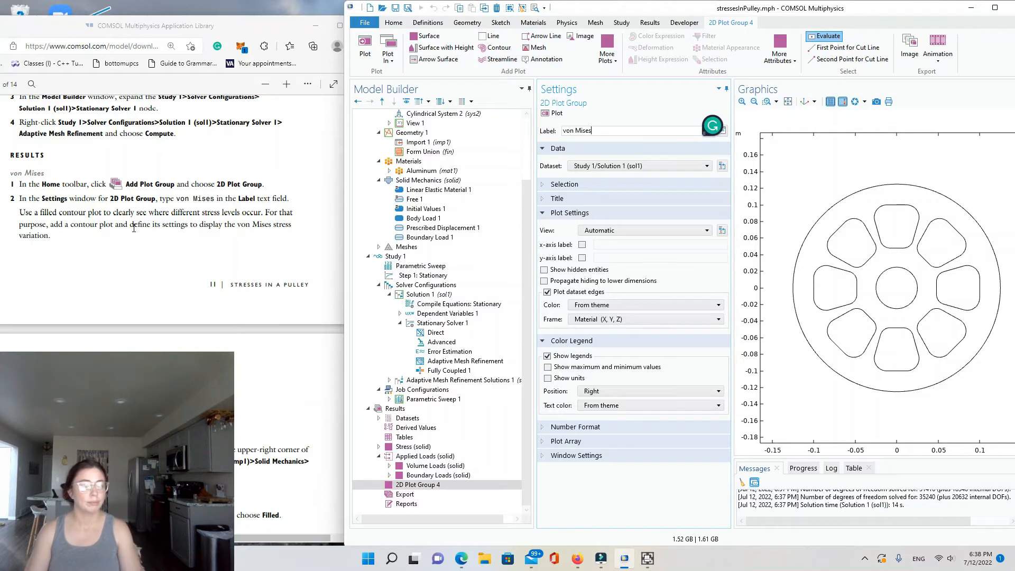
Step: Following the guide's Data instruction, run the Parametric Sweep 1 job and set the von Mises group's dataset to Study 1/Parametric Solutions 1 (sol6)
{"action": "left_click", "coordinate": [148, 267]}
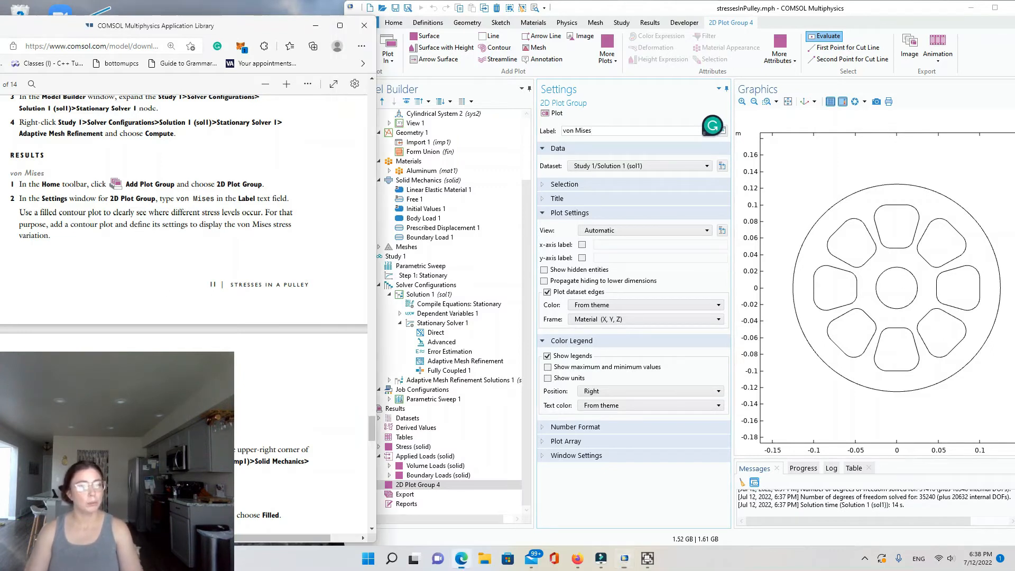
{"action": "scroll", "coordinate": [224, 288], "scroll_direction": "down", "scroll_amount": 1}
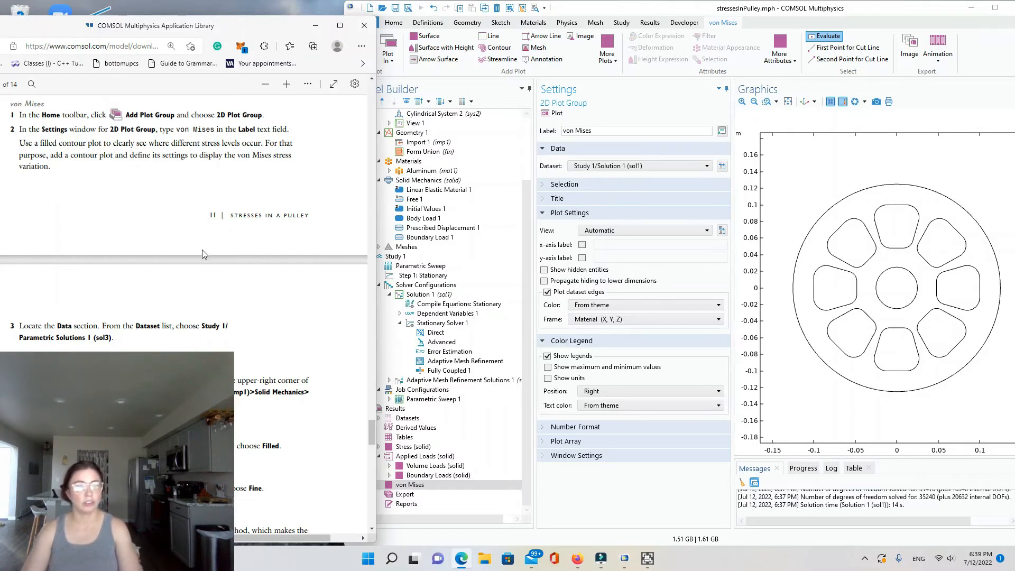
{"action": "scroll", "coordinate": [197, 293], "scroll_direction": "down", "scroll_amount": 1}
{"action": "scroll", "coordinate": [197, 284], "scroll_direction": "down", "scroll_amount": 2}
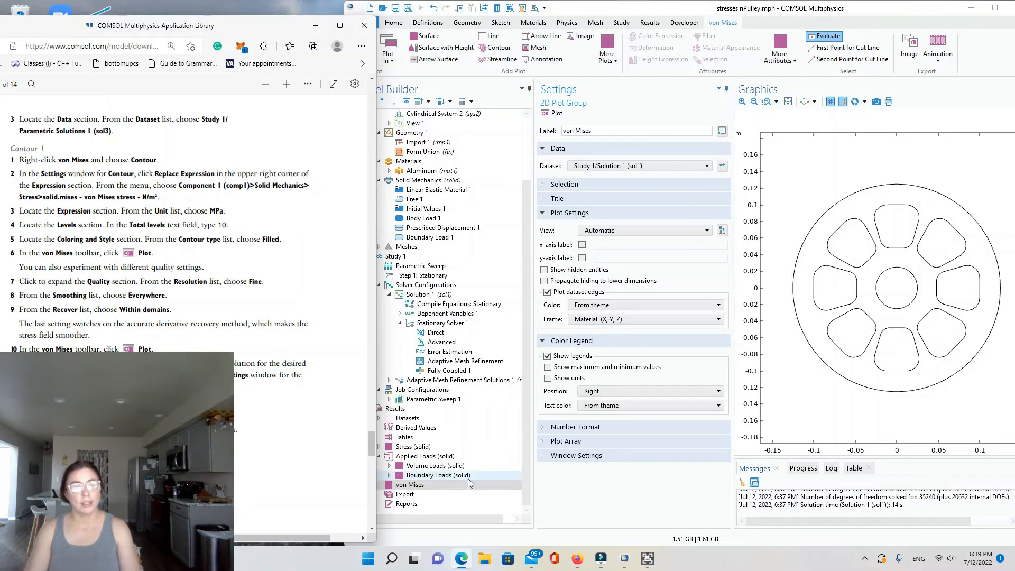
{"action": "left_click", "coordinate": [615, 167]}
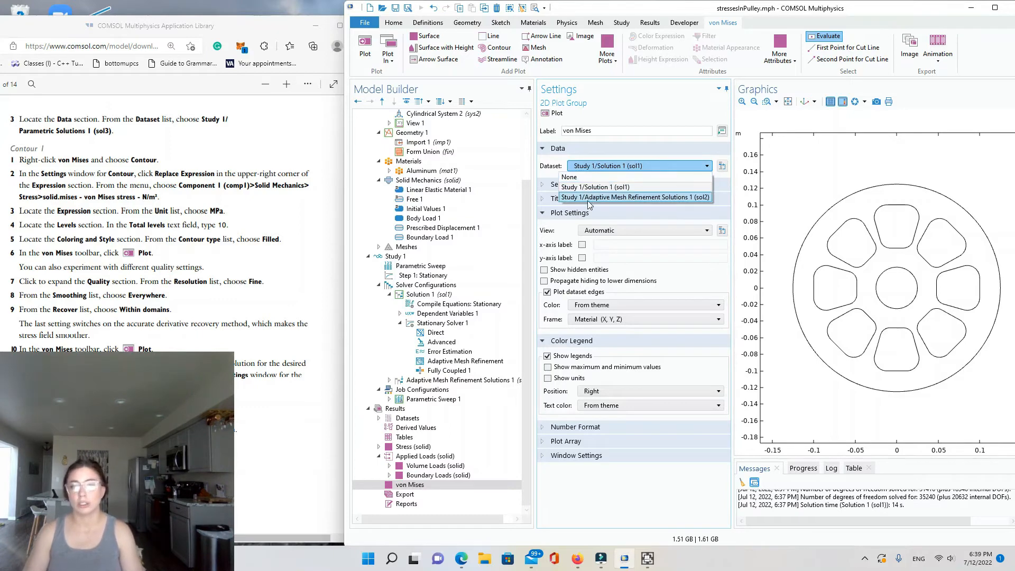
{"action": "left_click", "coordinate": [599, 116]}
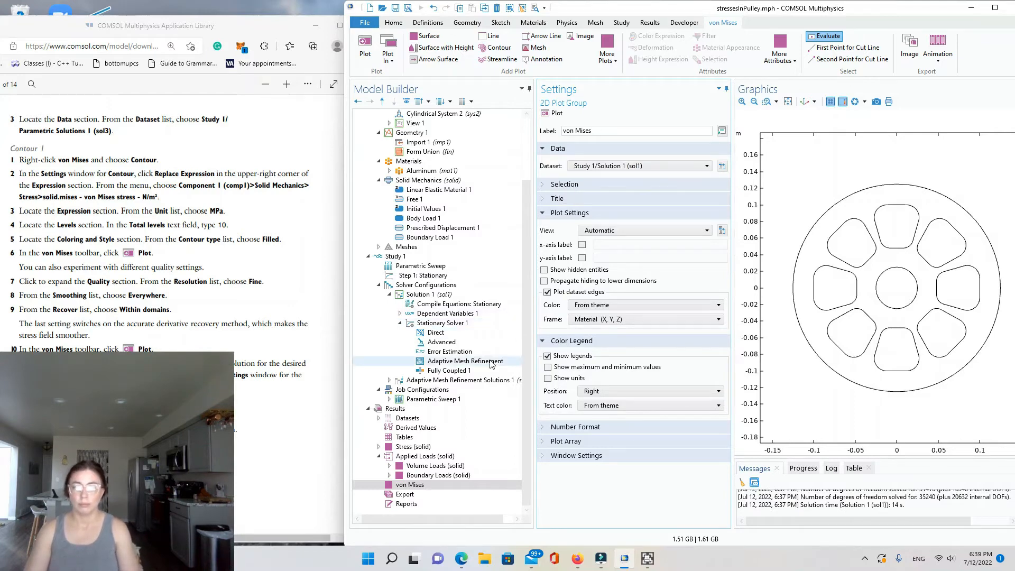
{"action": "left_click", "coordinate": [428, 402]}
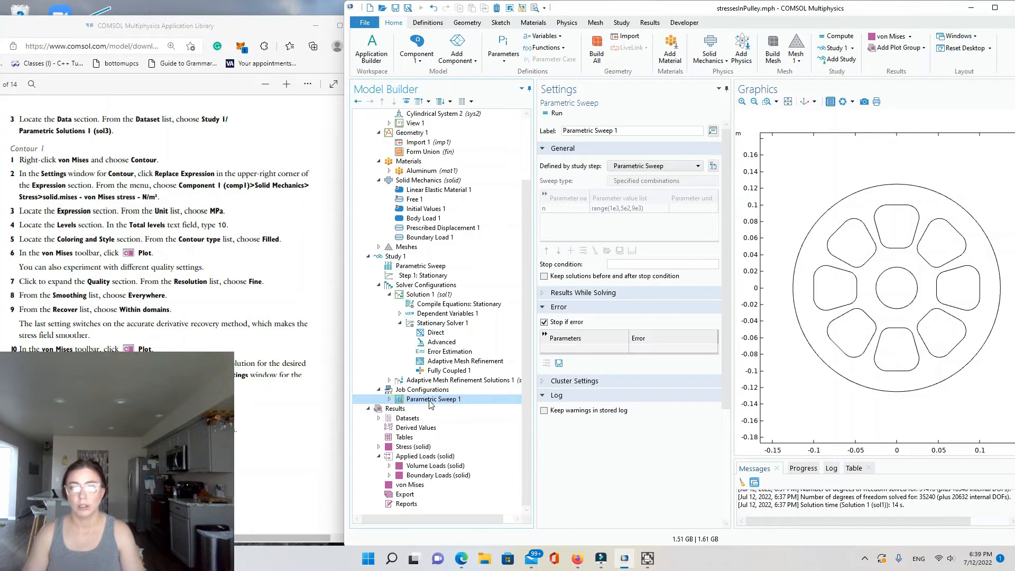
{"action": "left_click", "coordinate": [561, 114]}
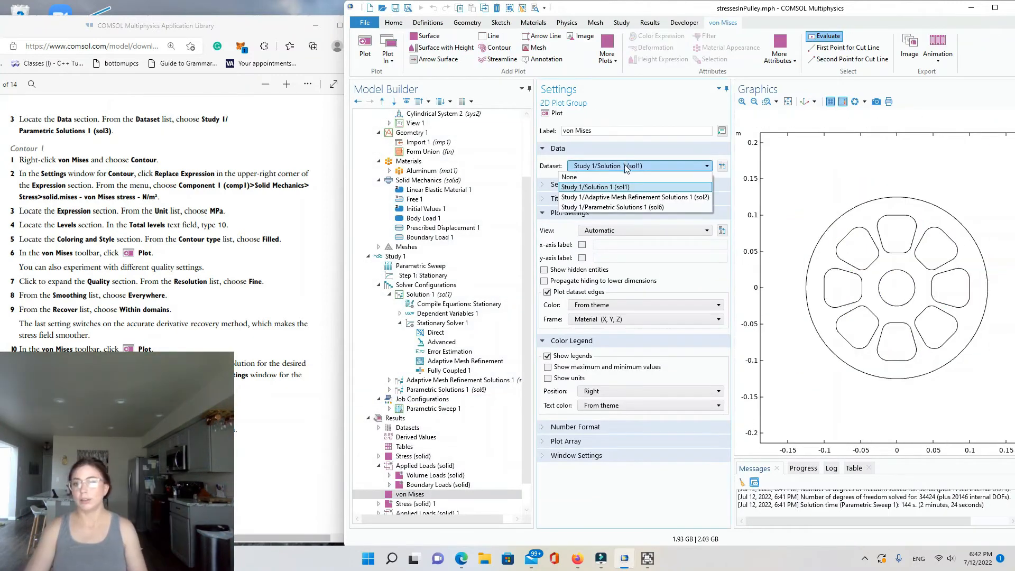
{"action": "left_click", "coordinate": [613, 207]}
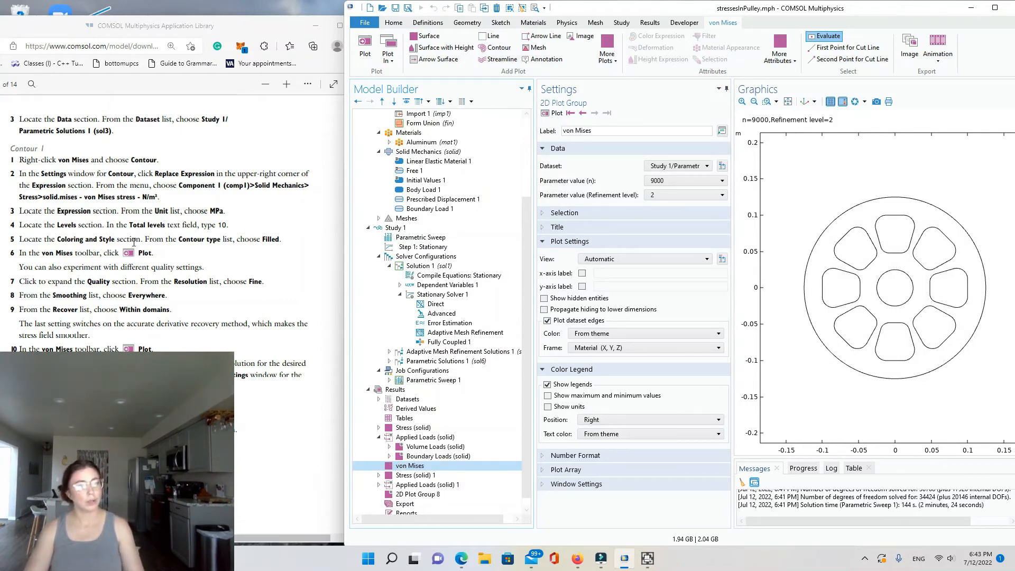
Step: Add a contour plot to the von Mises group and set its expression to the Solid Mechanics von Mises stress, solid.mises
{"action": "right_click", "coordinate": [427, 470]}
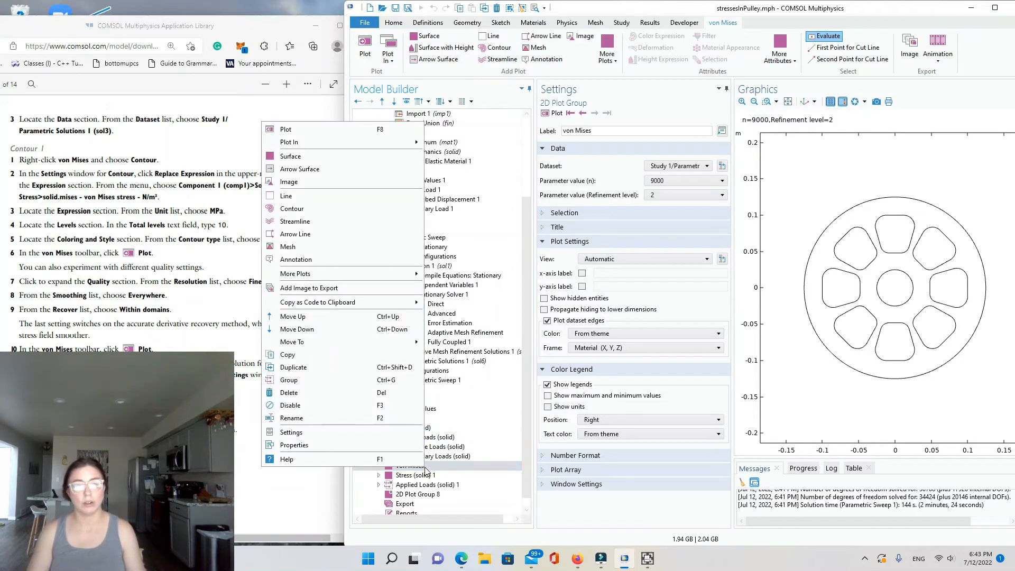
{"action": "left_click", "coordinate": [299, 208]}
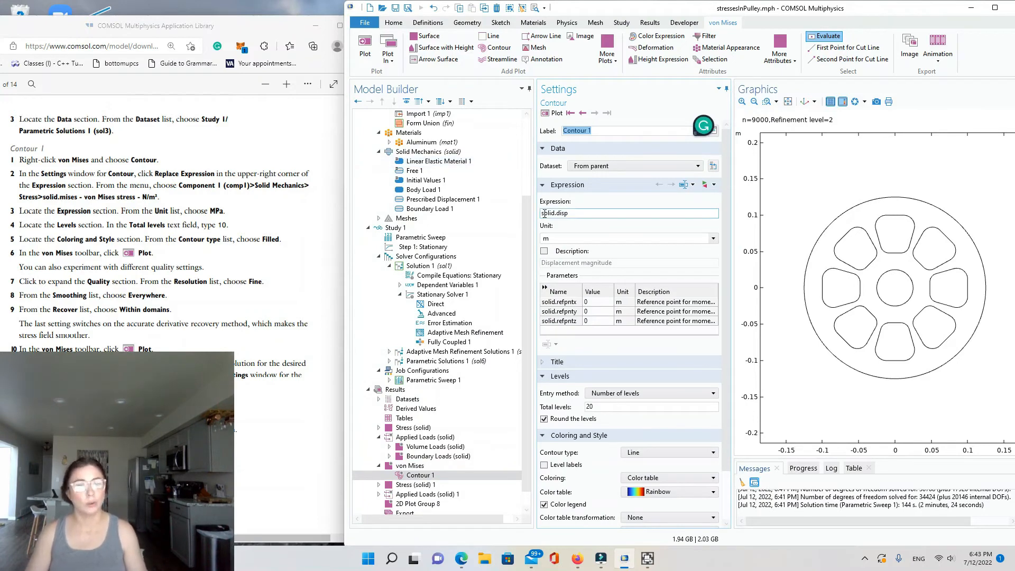
{"action": "left_click", "coordinate": [706, 186]}
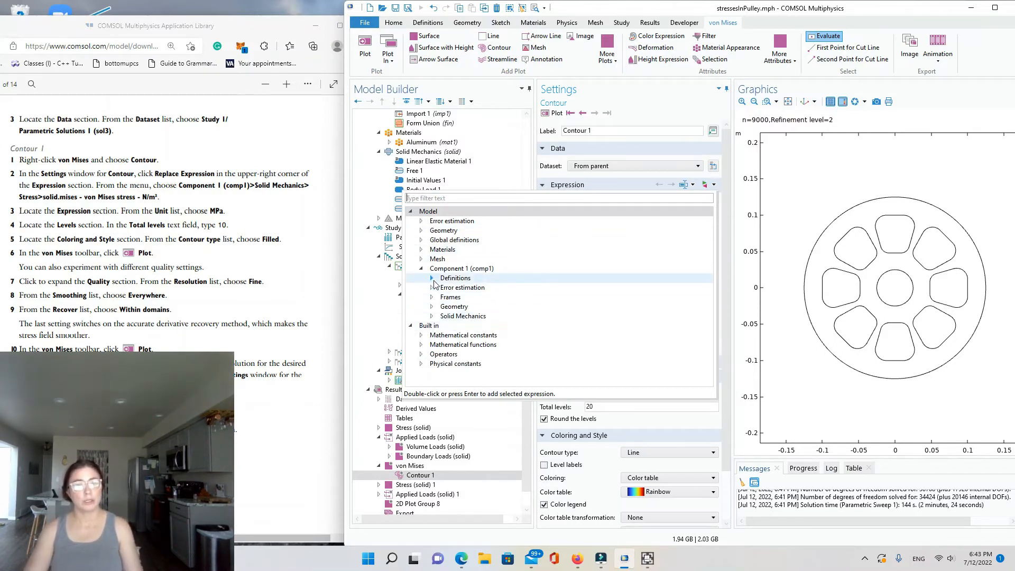
{"action": "left_click", "coordinate": [432, 317]}
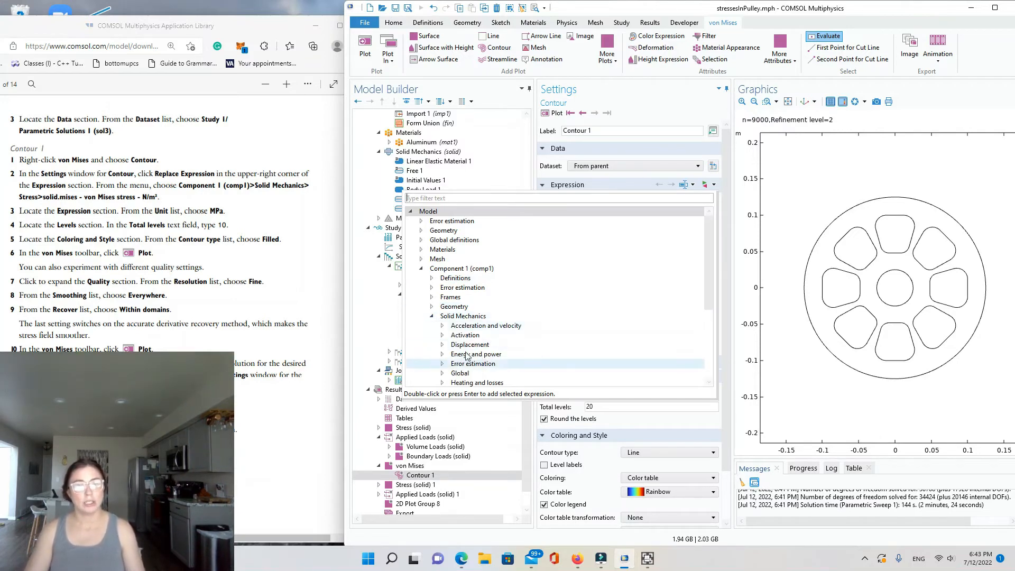
{"action": "scroll", "coordinate": [477, 364], "scroll_direction": "down", "scroll_amount": 3}
{"action": "left_click", "coordinate": [442, 355]}
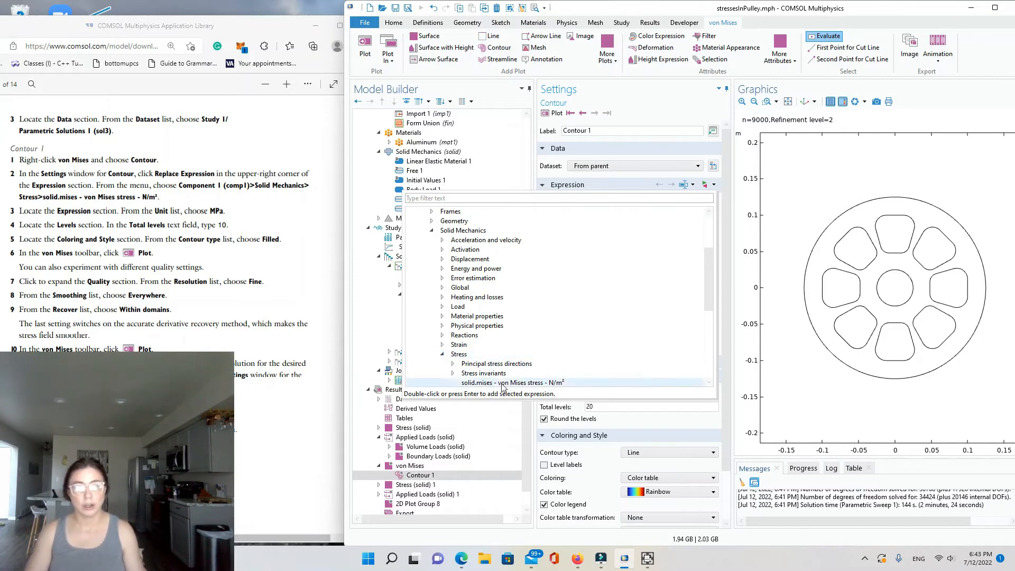
{"action": "left_click", "coordinate": [503, 382]}
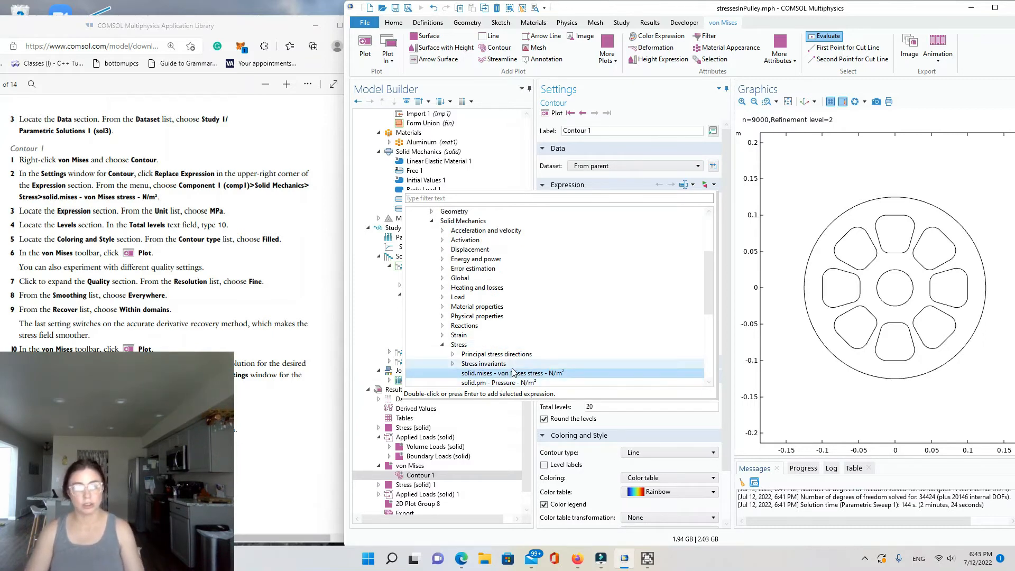
{"action": "scroll", "coordinate": [555, 327], "scroll_direction": "down", "scroll_amount": 3}
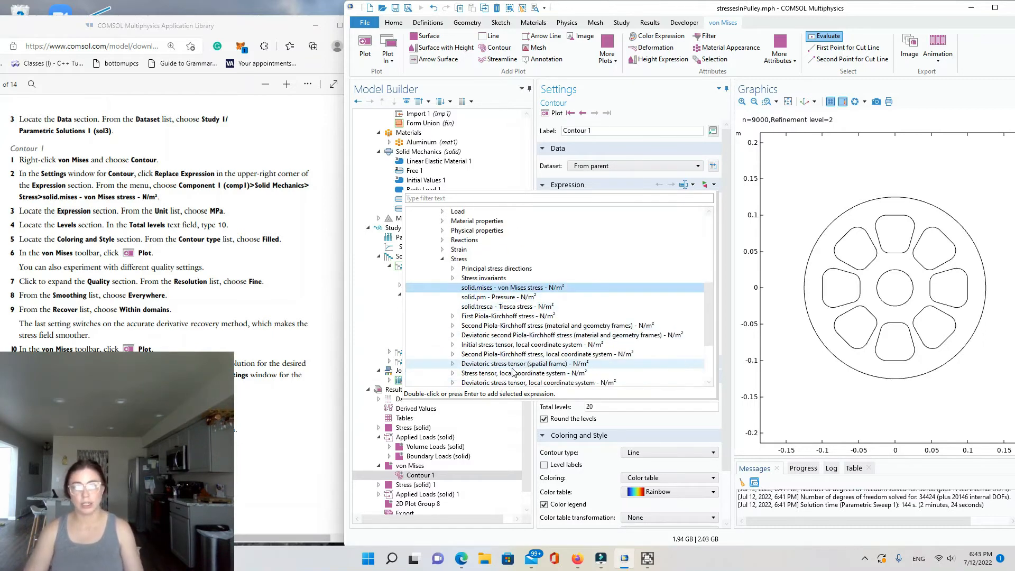
{"action": "double_click", "coordinate": [562, 288]}
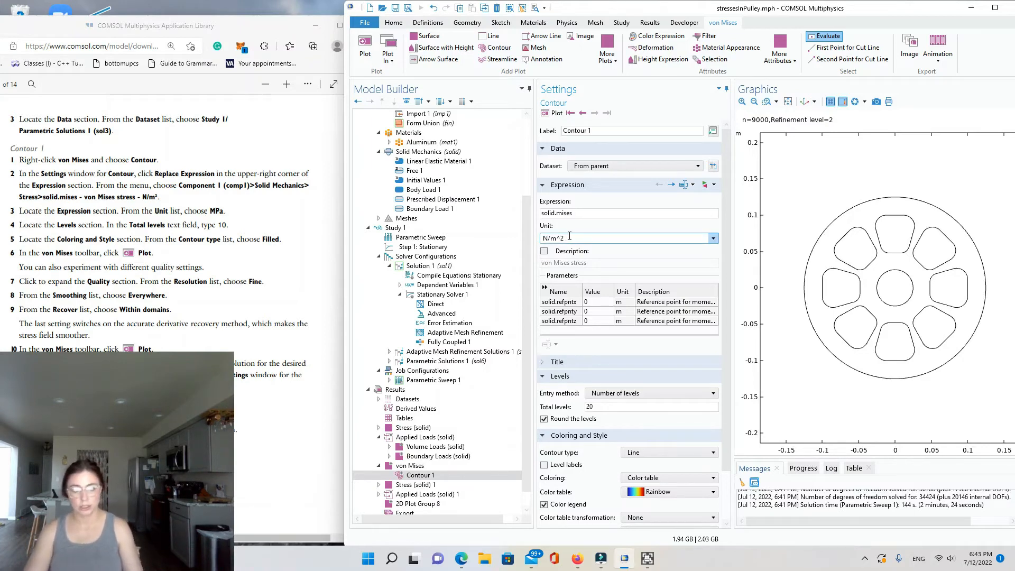
Step: Set the contour's unit to MPa and its total levels to 10
{"action": "left_click", "coordinate": [714, 240]}
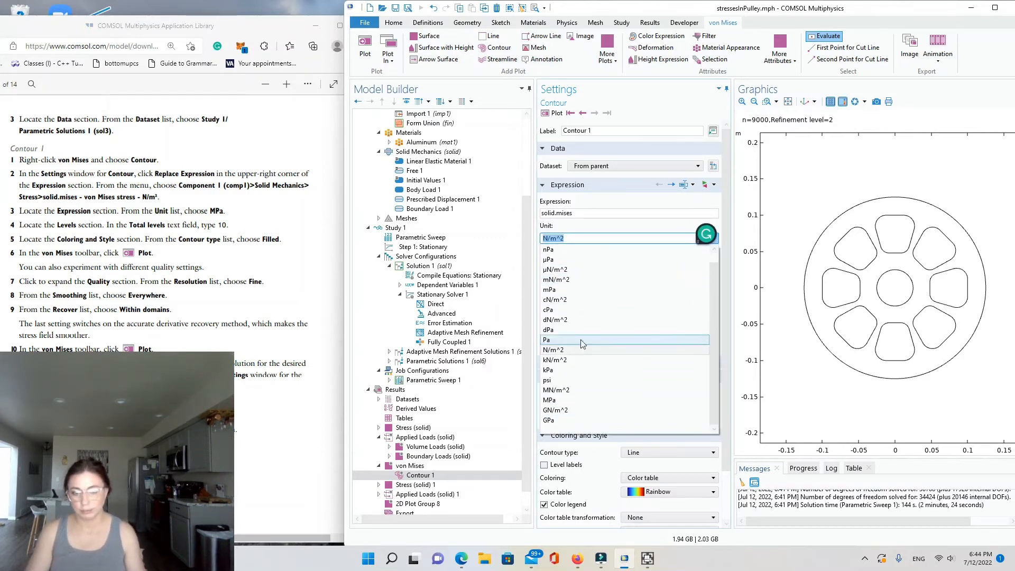
{"action": "left_click", "coordinate": [563, 402]}
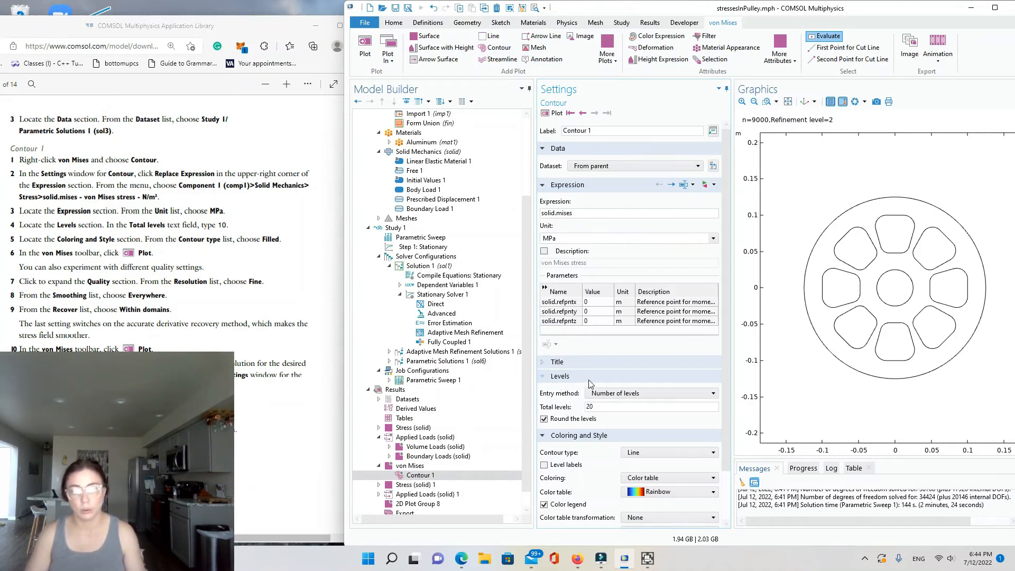
{"action": "left_click", "coordinate": [614, 407]}
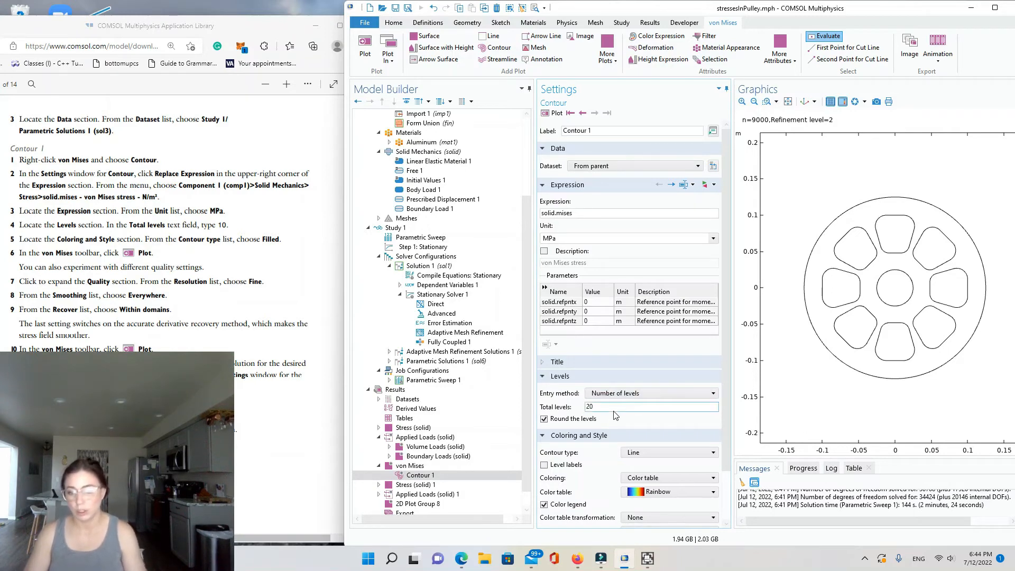
{"action": "left_click_drag", "start_coordinate": [616, 408], "coordinate": [555, 410]}
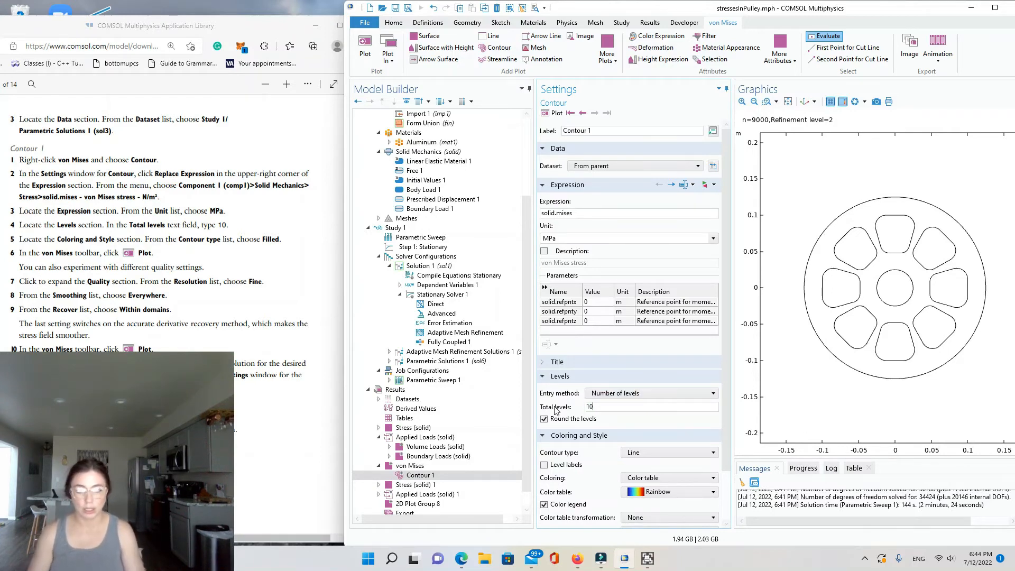
Step: Set the contour type to Filled and plot the von Mises stress
{"action": "left_click", "coordinate": [290, 313]}
{"action": "scroll", "coordinate": [645, 473], "scroll_direction": "down", "scroll_amount": 3}
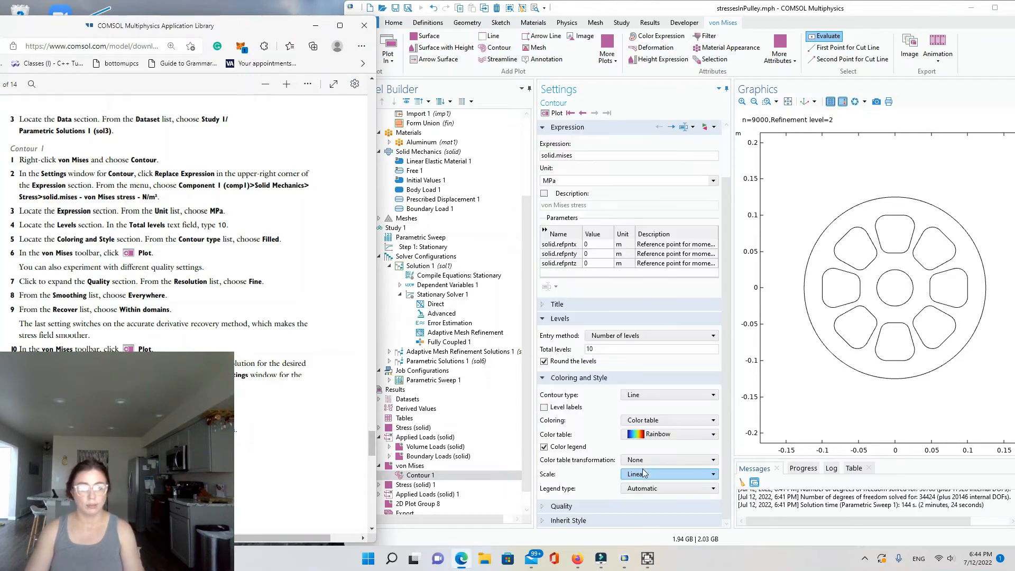
{"action": "mouse_move", "coordinate": [647, 556]}
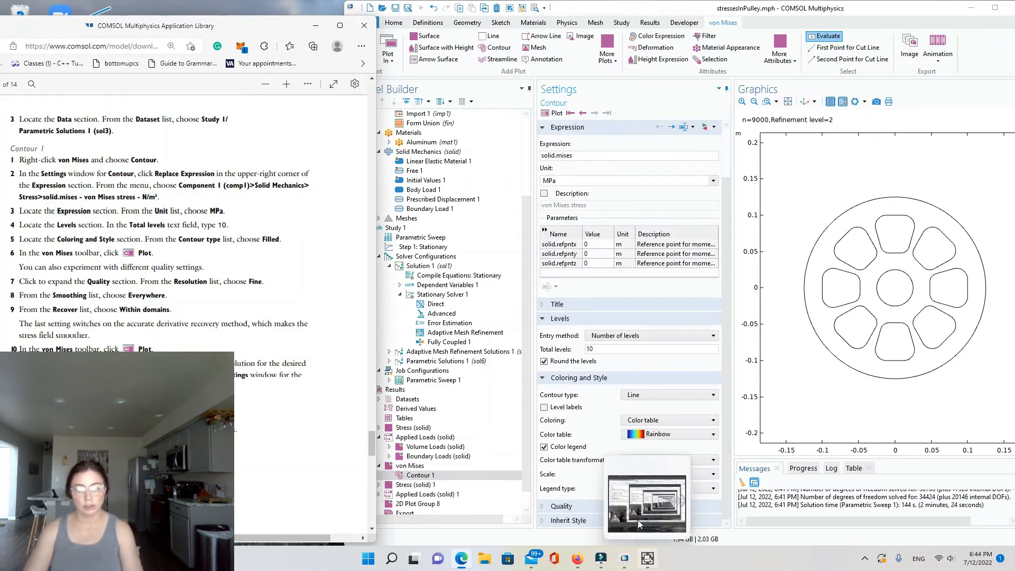
{"action": "left_click", "coordinate": [642, 395]}
{"action": "left_click", "coordinate": [641, 416]}
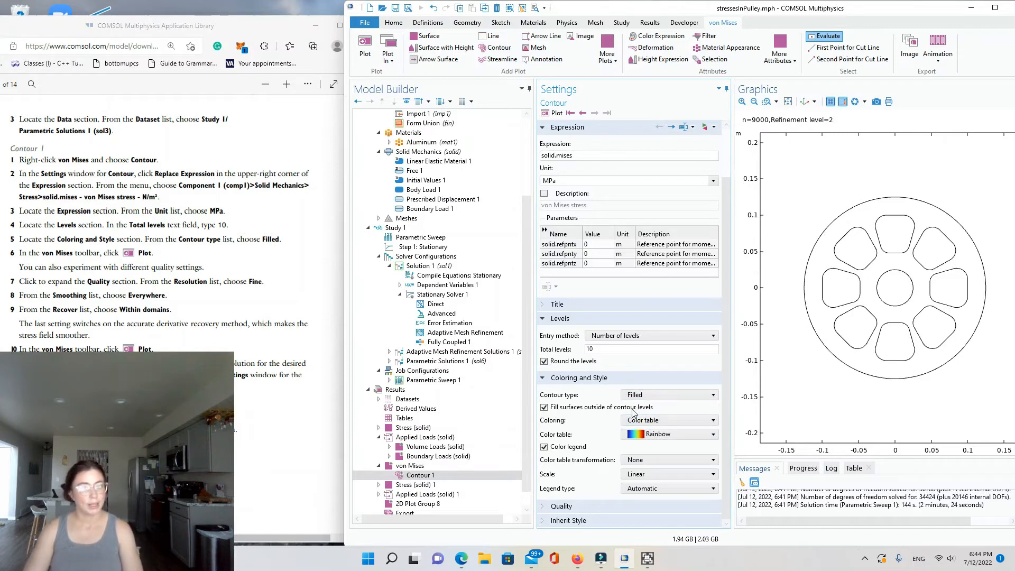
{"action": "left_click", "coordinate": [553, 113]}
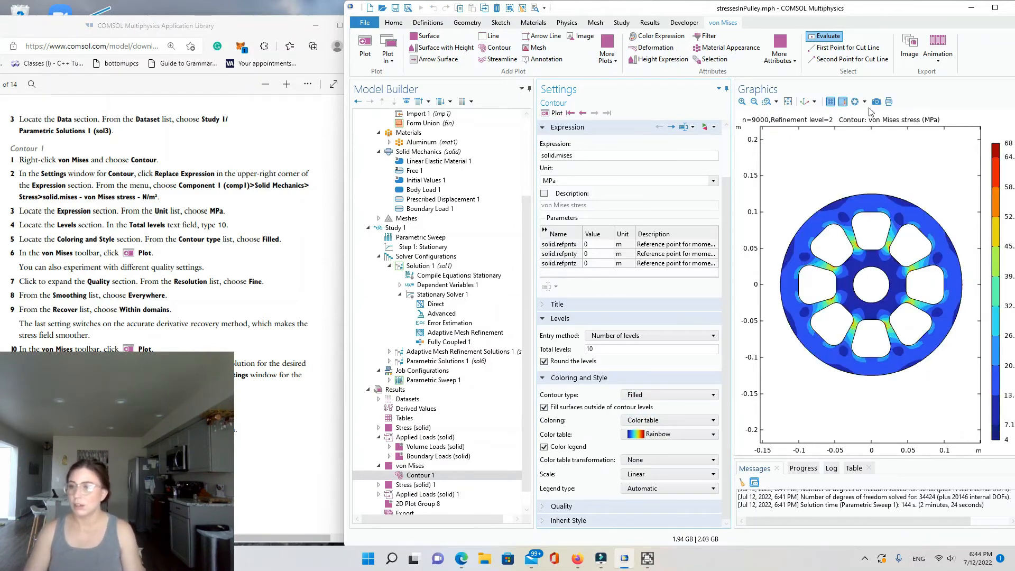
Step: Examine the von Mises stress contours around the pulley's holes against the full color legend, and return to the guide's von Mises instructions
{"action": "left_click_drag", "start_coordinate": [884, 10], "coordinate": [817, 36]}
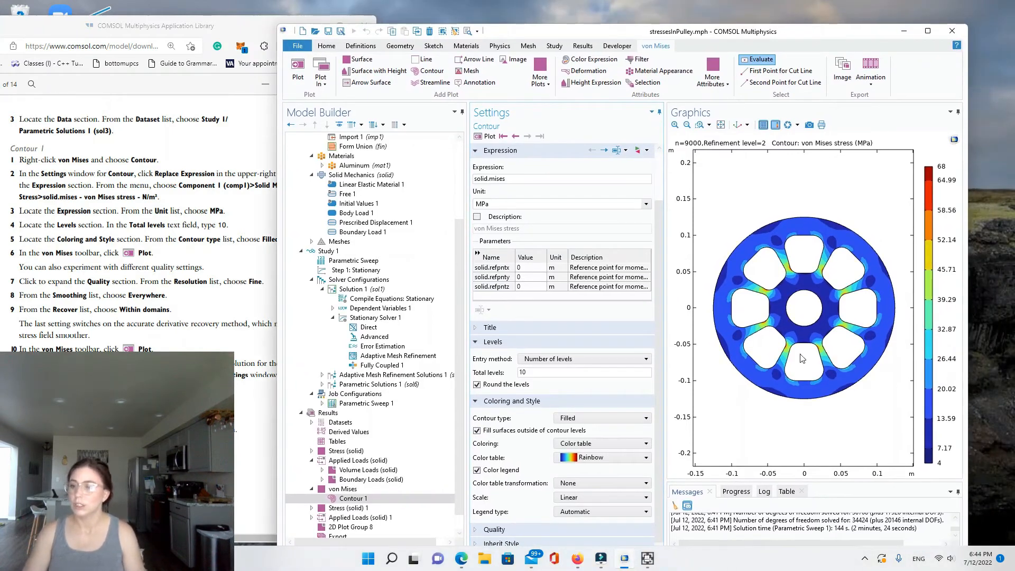
{"action": "scroll", "coordinate": [823, 343], "scroll_direction": "up", "scroll_amount": 5}
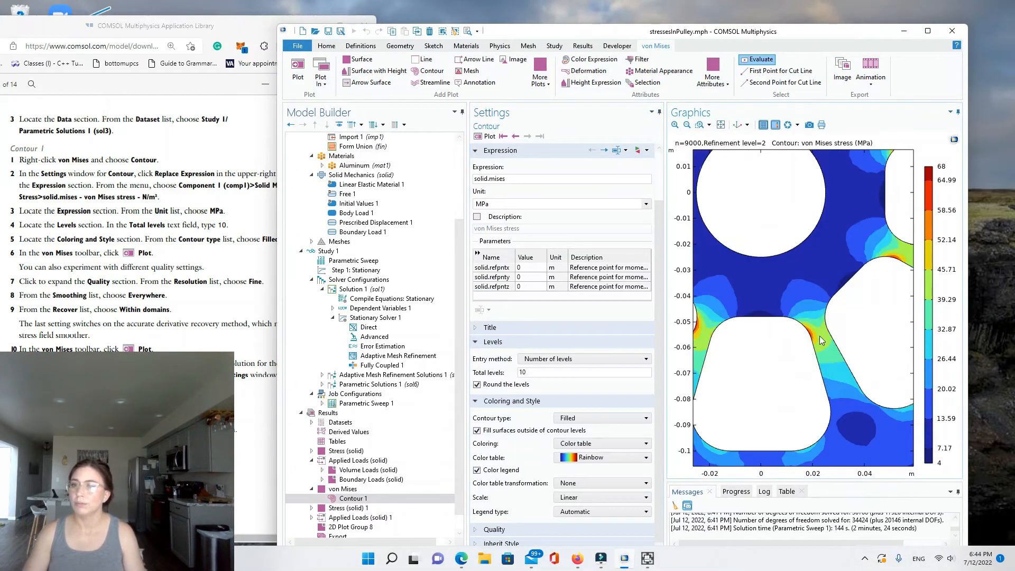
{"action": "scroll", "coordinate": [821, 338], "scroll_direction": "down", "scroll_amount": 5}
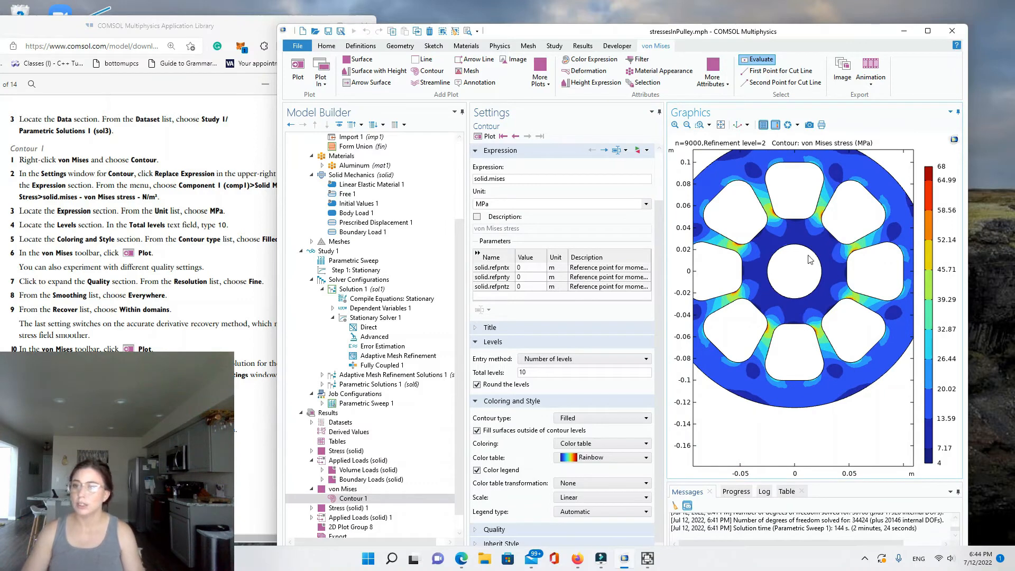
{"action": "scroll", "coordinate": [810, 259], "scroll_direction": "up", "scroll_amount": 2}
{"action": "scroll", "coordinate": [809, 288], "scroll_direction": "down", "scroll_amount": 2}
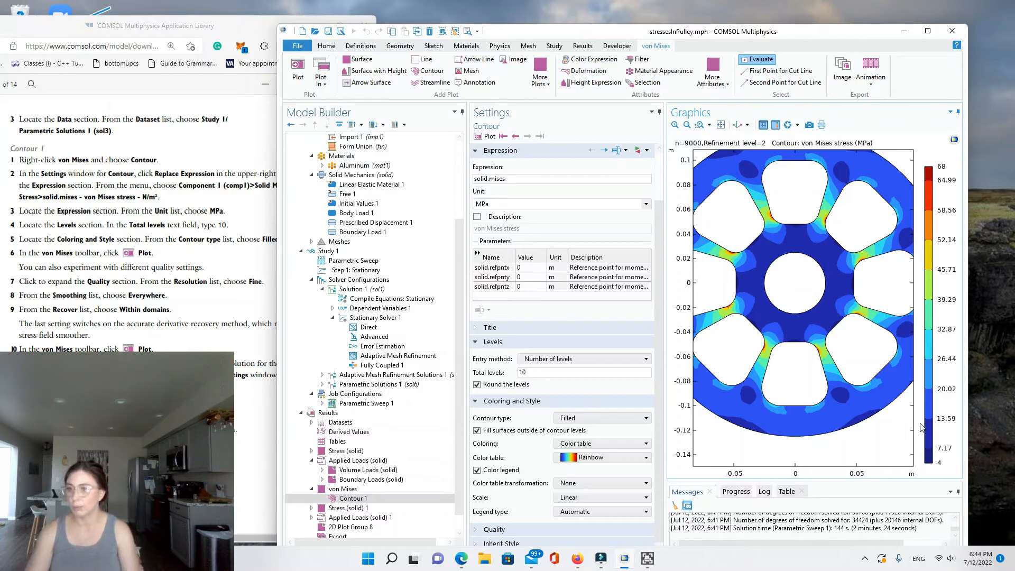
{"action": "scroll", "coordinate": [853, 292], "scroll_direction": "down", "scroll_amount": 2}
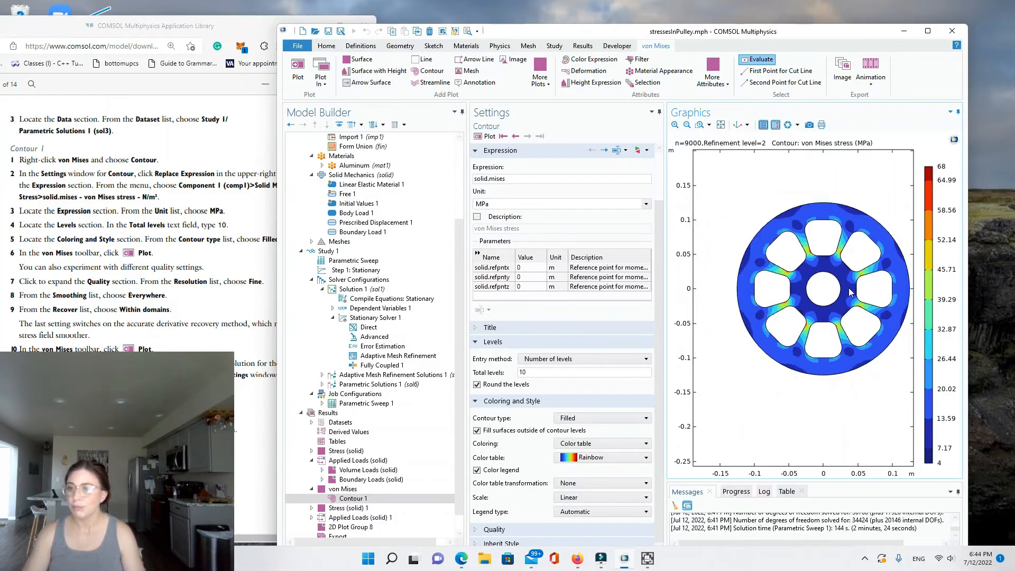
{"action": "scroll", "coordinate": [872, 260], "scroll_direction": "up", "scroll_amount": 3}
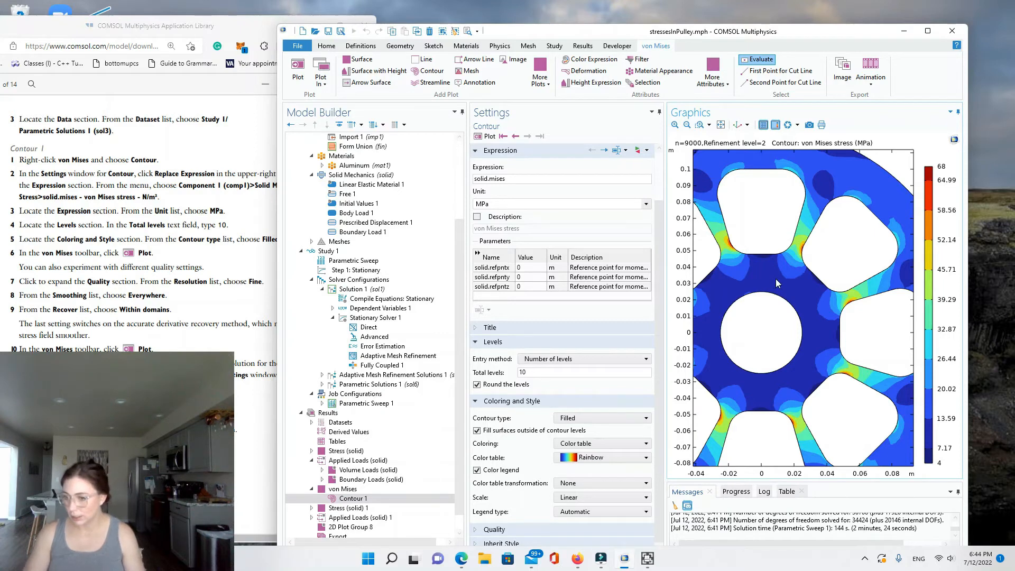
{"action": "scroll", "coordinate": [776, 279], "scroll_direction": "down", "scroll_amount": 3}
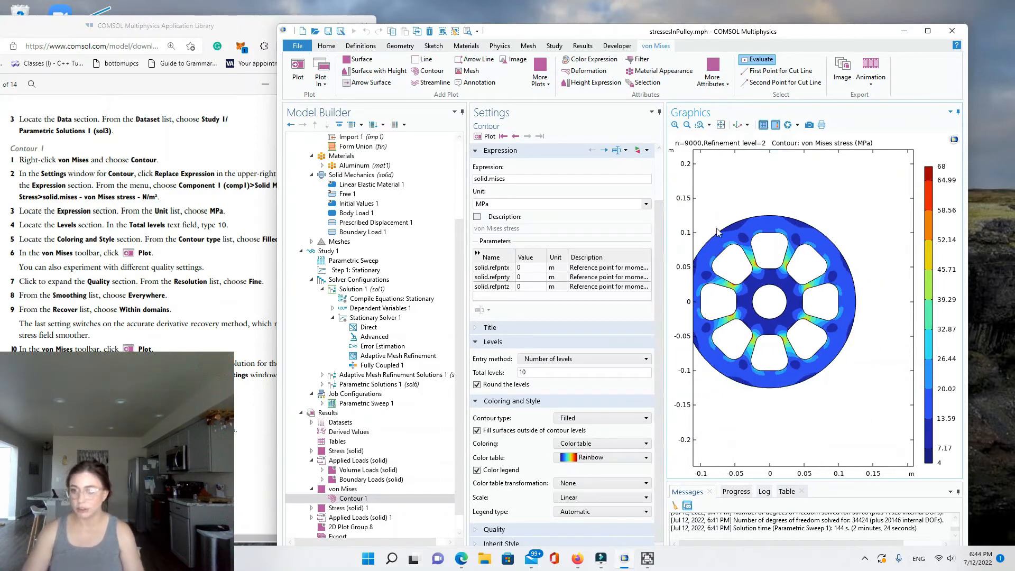
{"action": "scroll", "coordinate": [743, 254], "scroll_direction": "up", "scroll_amount": 2}
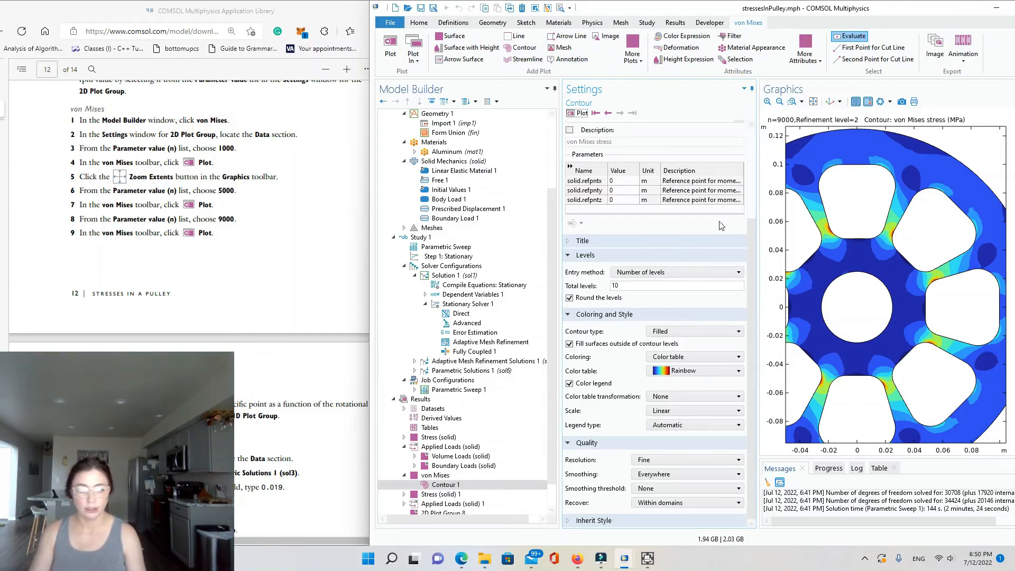
{"action": "left_click", "coordinate": [257, 376]}
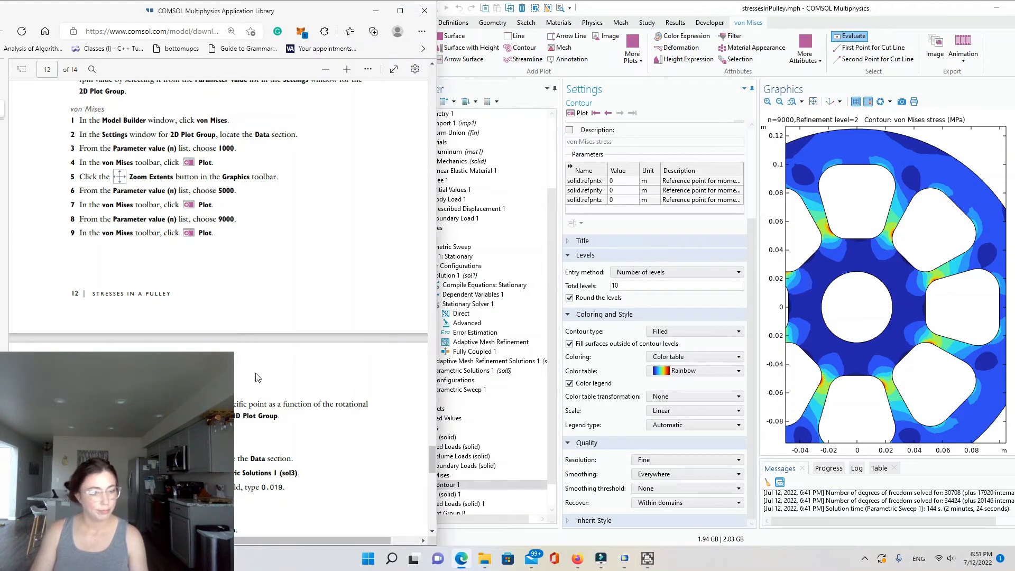
Step: Add a Cut Point 2D dataset to the results and set its source dataset to Study 1/Parametric Solutions 1 (sol6)
{"action": "scroll", "coordinate": [223, 271], "scroll_direction": "down", "scroll_amount": 3}
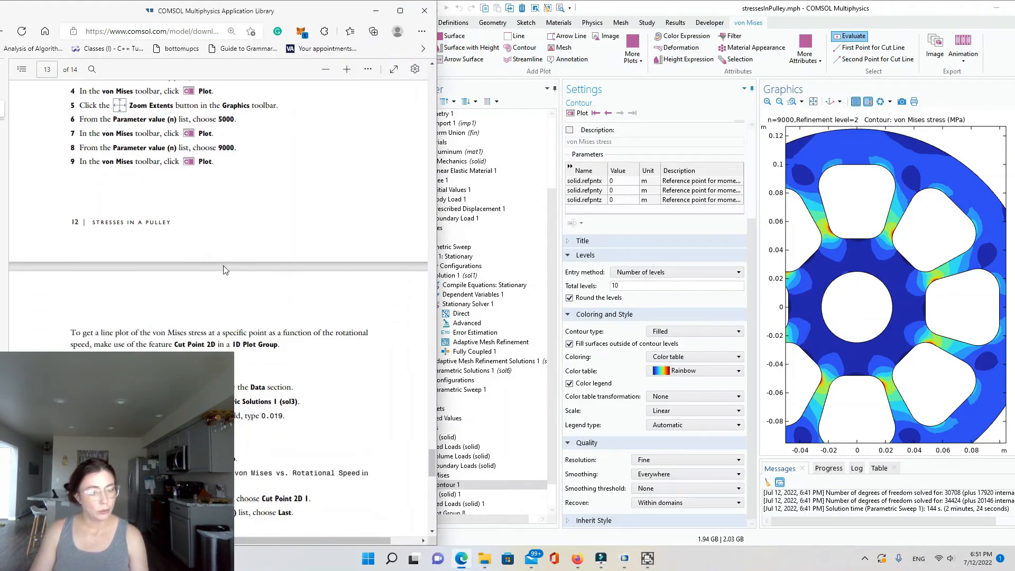
{"action": "scroll", "coordinate": [224, 267], "scroll_direction": "down", "scroll_amount": 3}
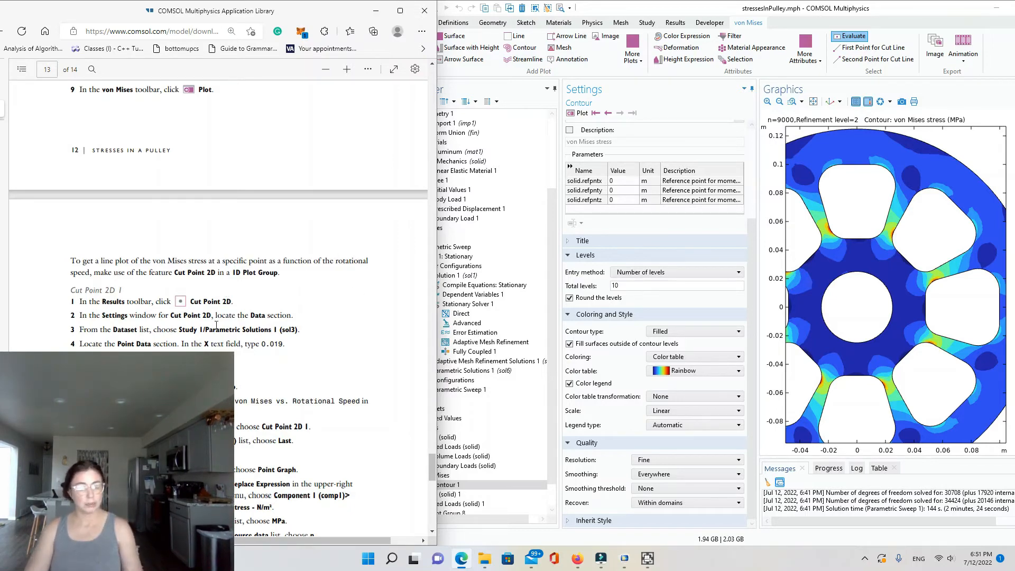
{"action": "scroll", "coordinate": [245, 313], "scroll_direction": "down", "scroll_amount": 1}
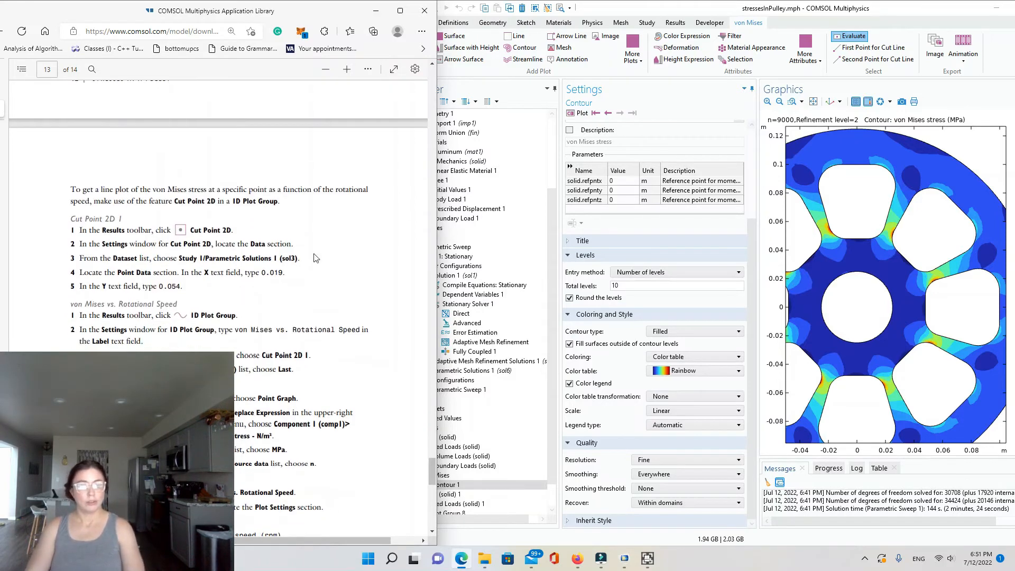
{"action": "left_click", "coordinate": [676, 23]}
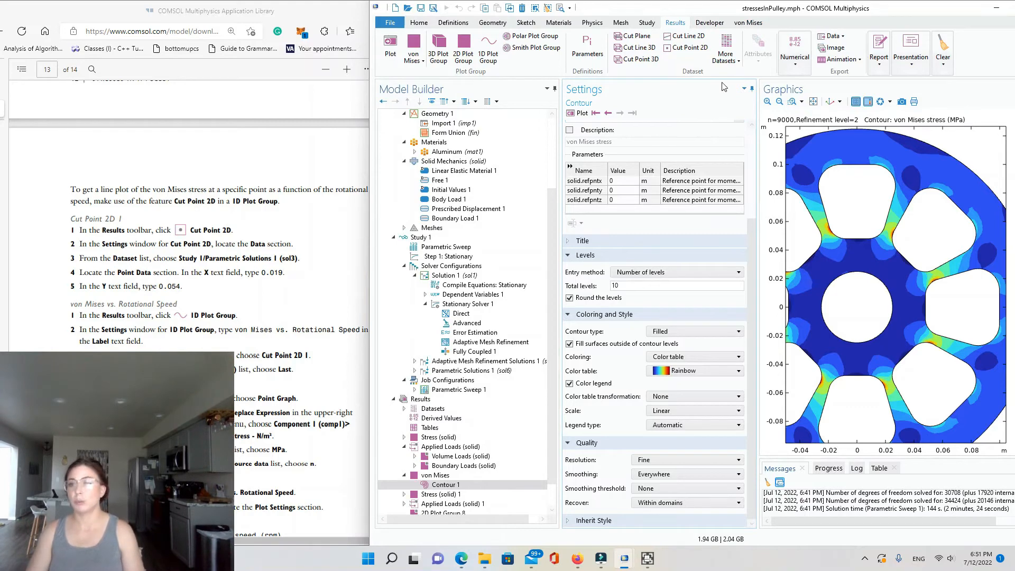
{"action": "left_click", "coordinate": [671, 51]}
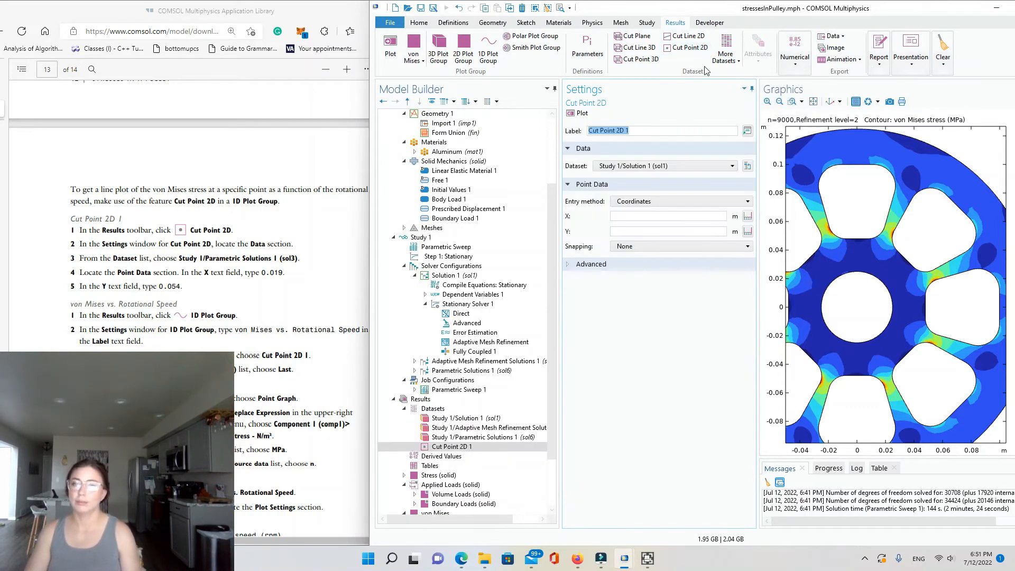
{"action": "left_click", "coordinate": [646, 169]}
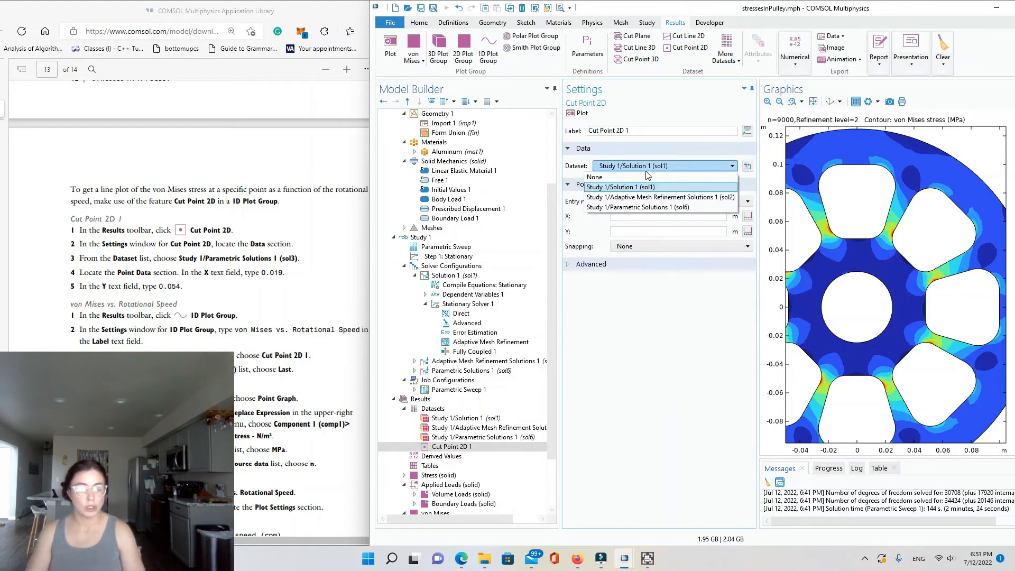
{"action": "left_click", "coordinate": [656, 208]}
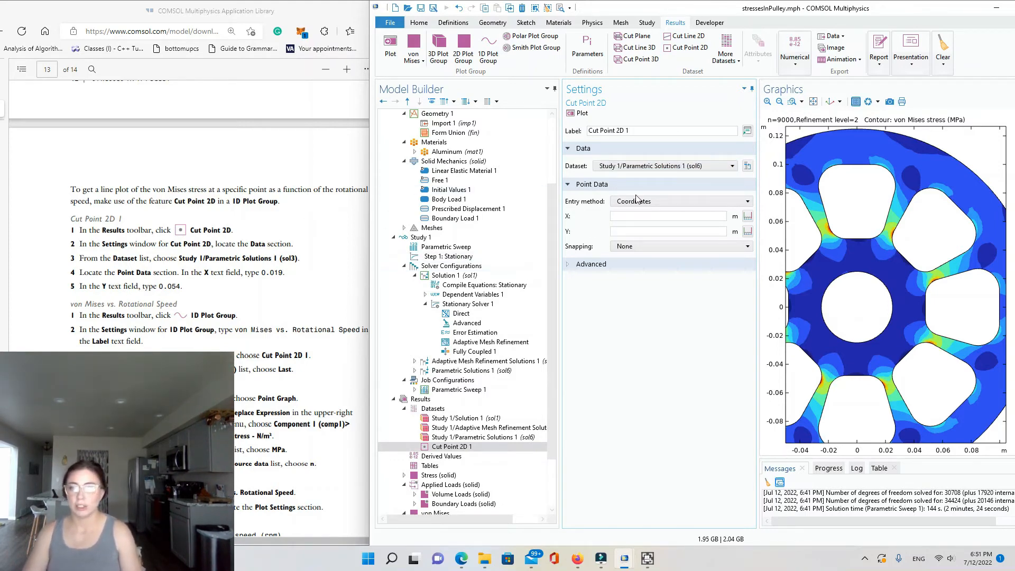
Step: Set the cut point's coordinates to X 0.019 m and Y 0.054 m
{"action": "left_click", "coordinate": [627, 216]}
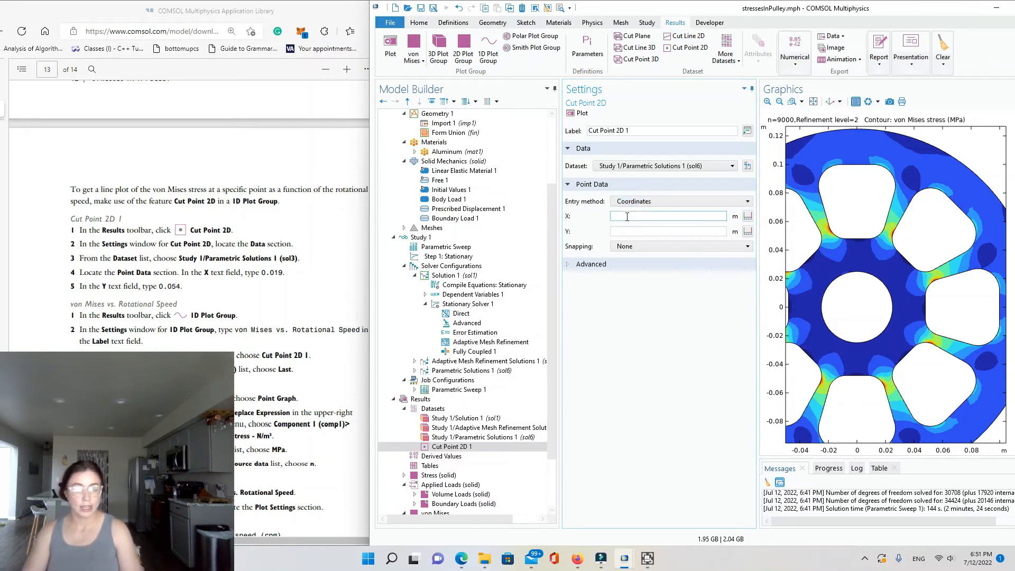
{"action": "type", "text": ".019"}
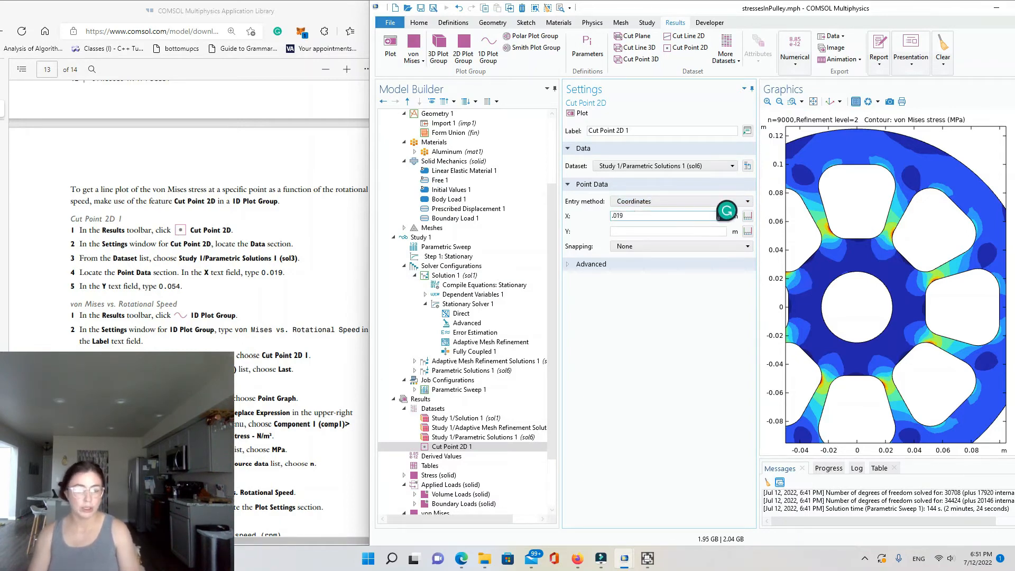
{"action": "left_click", "coordinate": [585, 197]}
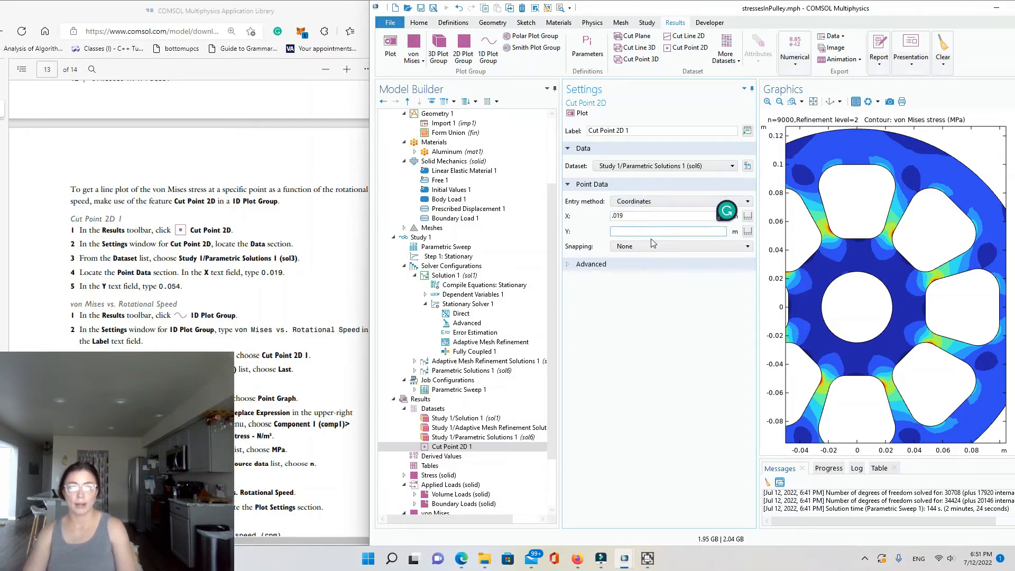
{"action": "left_click", "coordinate": [667, 233]}
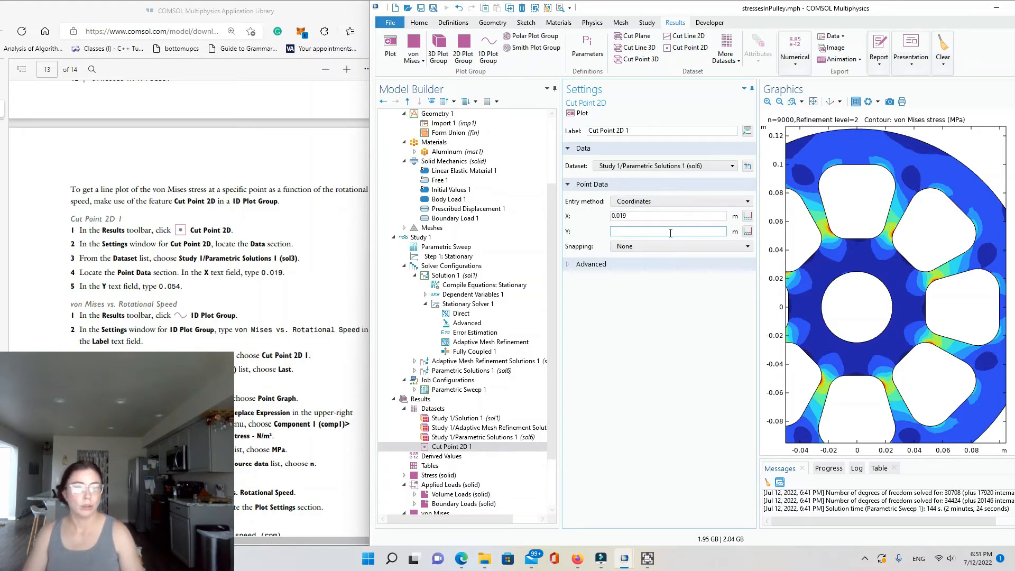
{"action": "type", "text": ".054"}
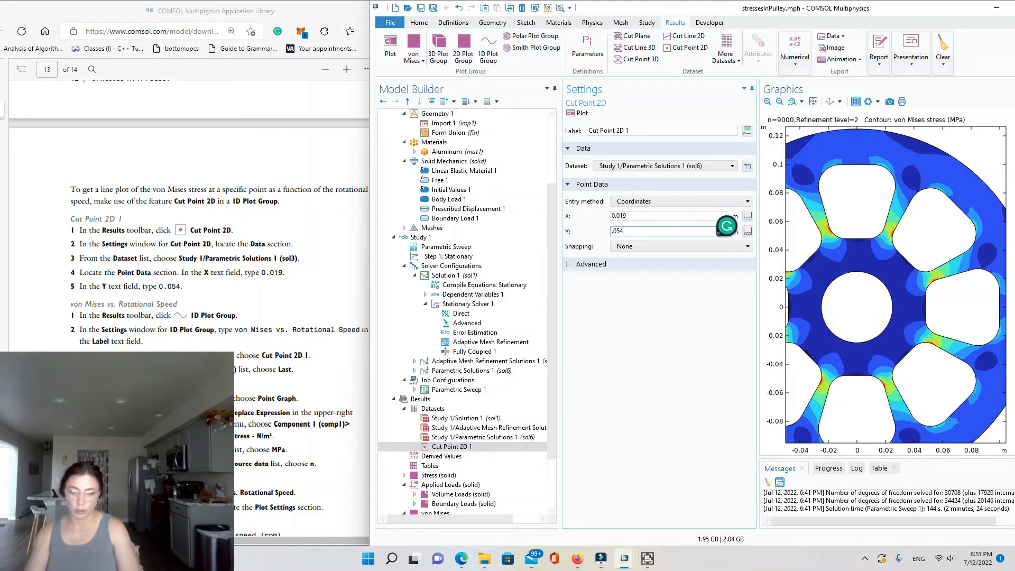
{"action": "left_click", "coordinate": [690, 270]}
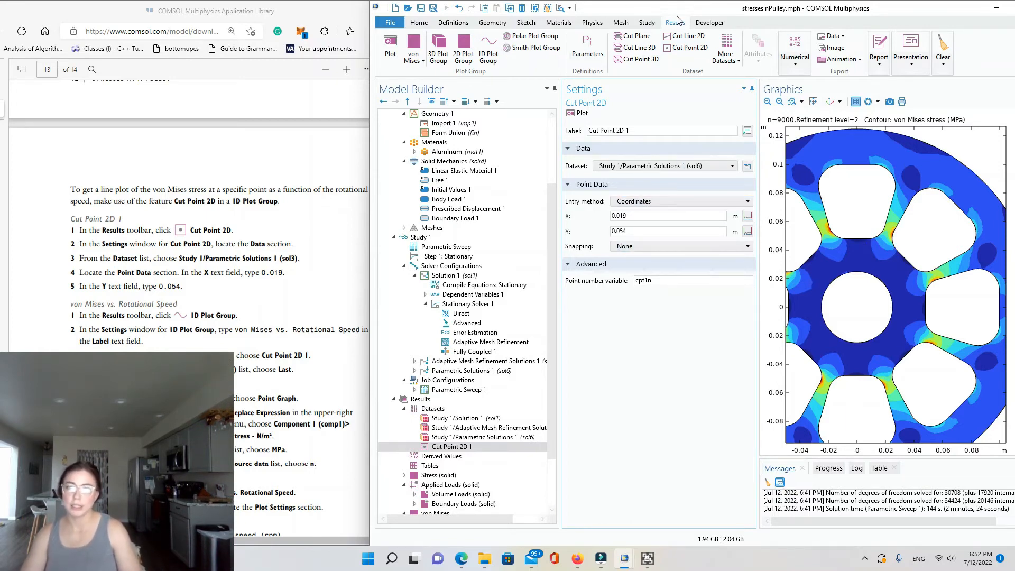
Step: Add a 1D plot group and label it "von Mises vs. Rotational Speed"
{"action": "left_click", "coordinate": [488, 49]}
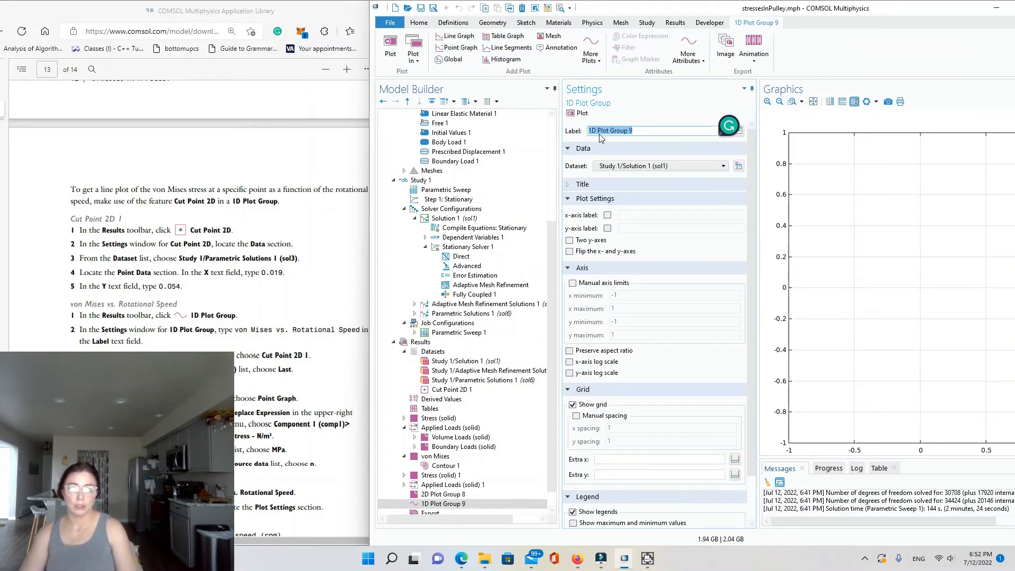
{"action": "type", "text": "vp"}
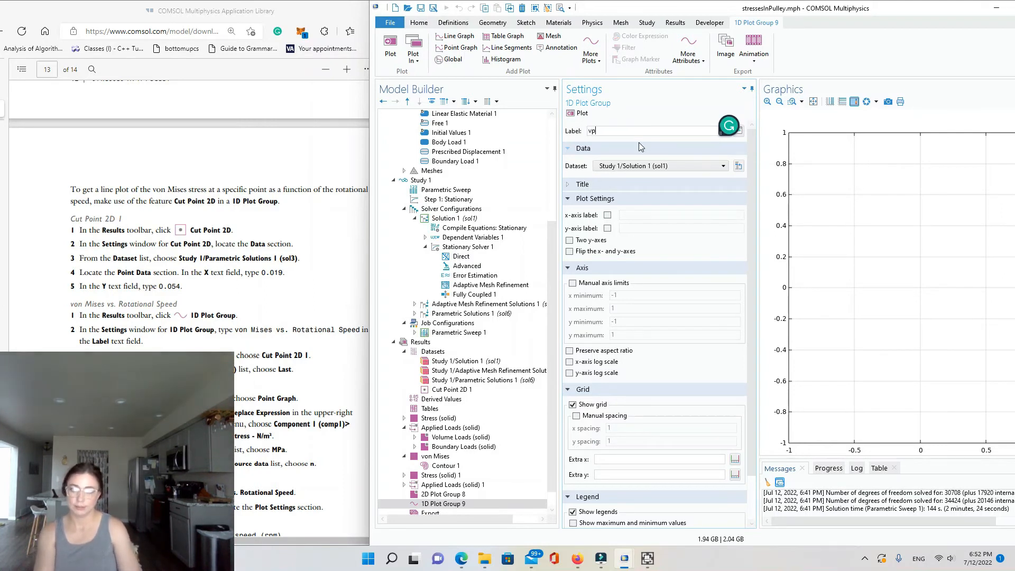
{"action": "key", "text": "BackSpace"}
{"action": "type", "text": "on "}
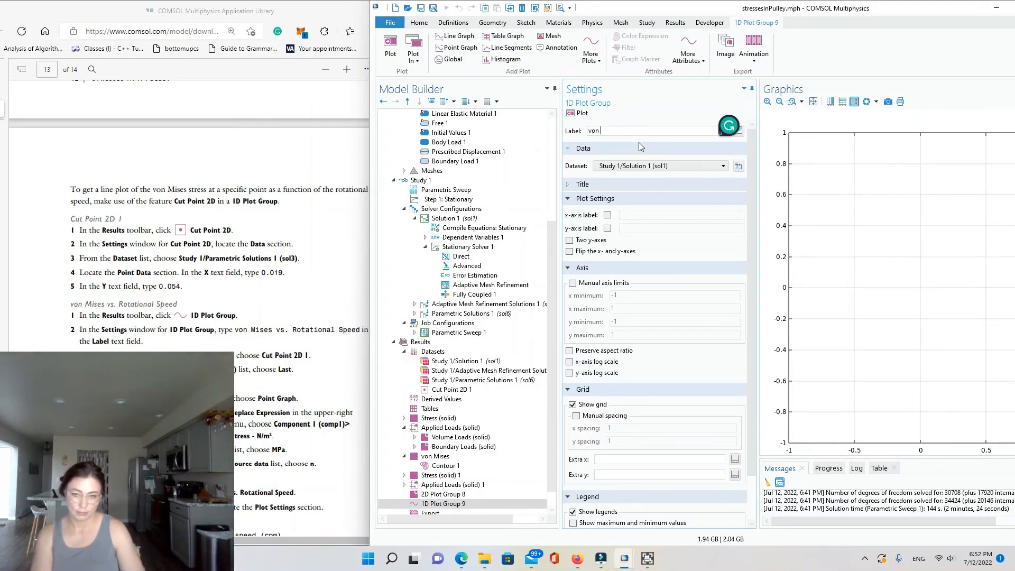
{"action": "type", "text": "Mises "}
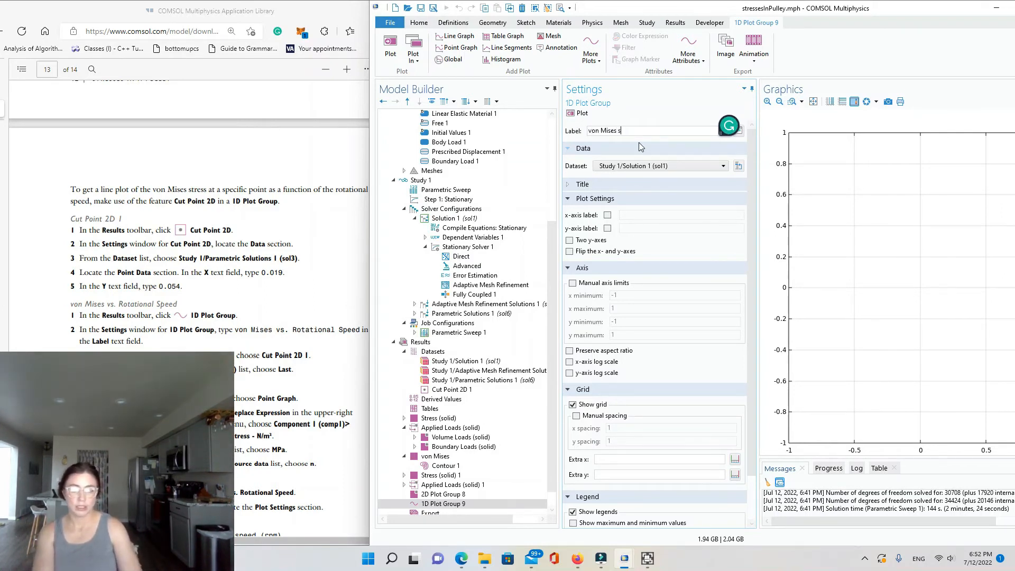
{"action": "type", "text": "vs. R"}
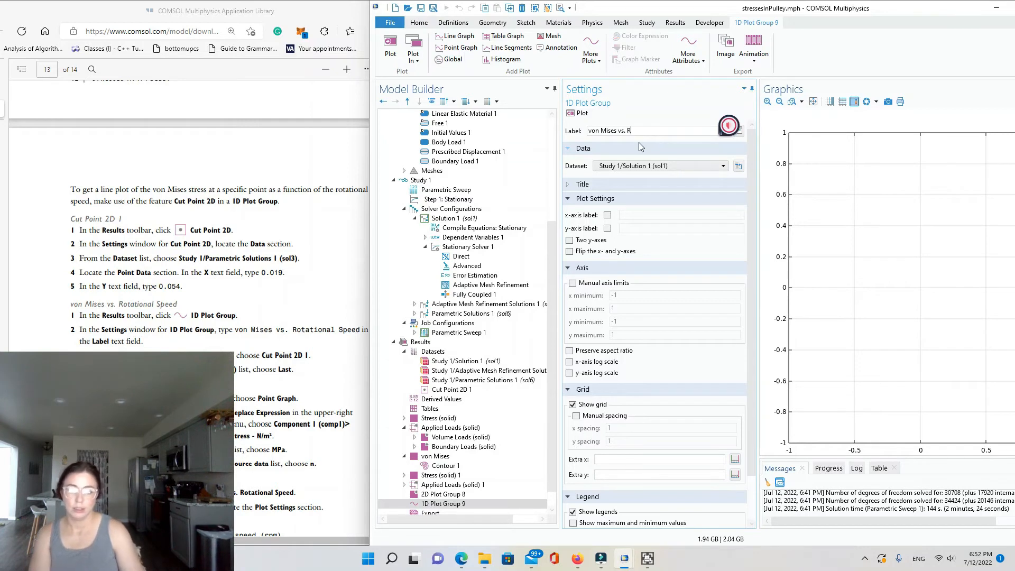
{"action": "type", "text": "otational S"}
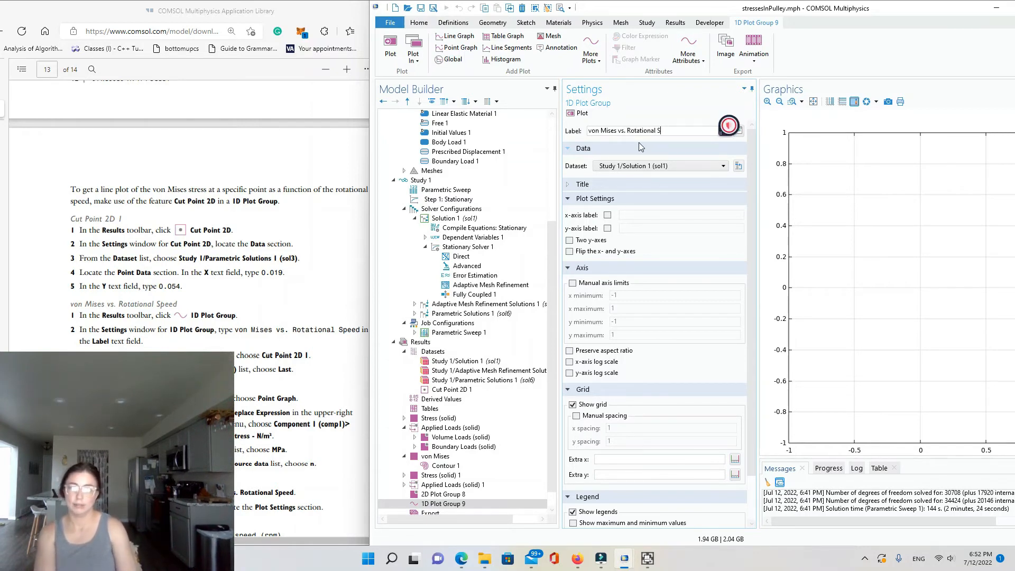
{"action": "type", "text": "peed"}
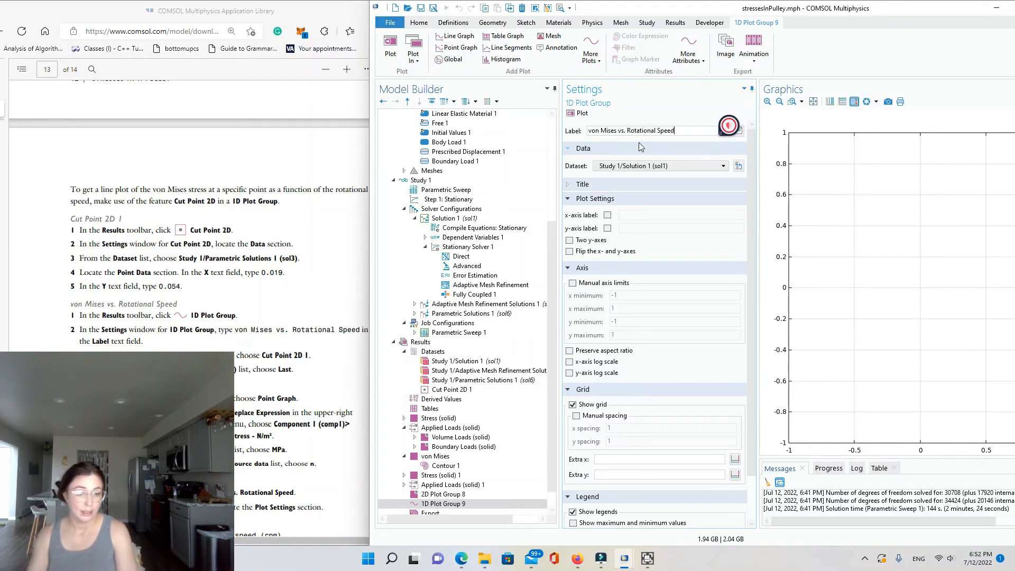
Step: Set the 1D plot group's dataset to Cut Point 2D 1 and its refinement level parameter selection to Last
{"action": "left_click", "coordinate": [618, 168]}
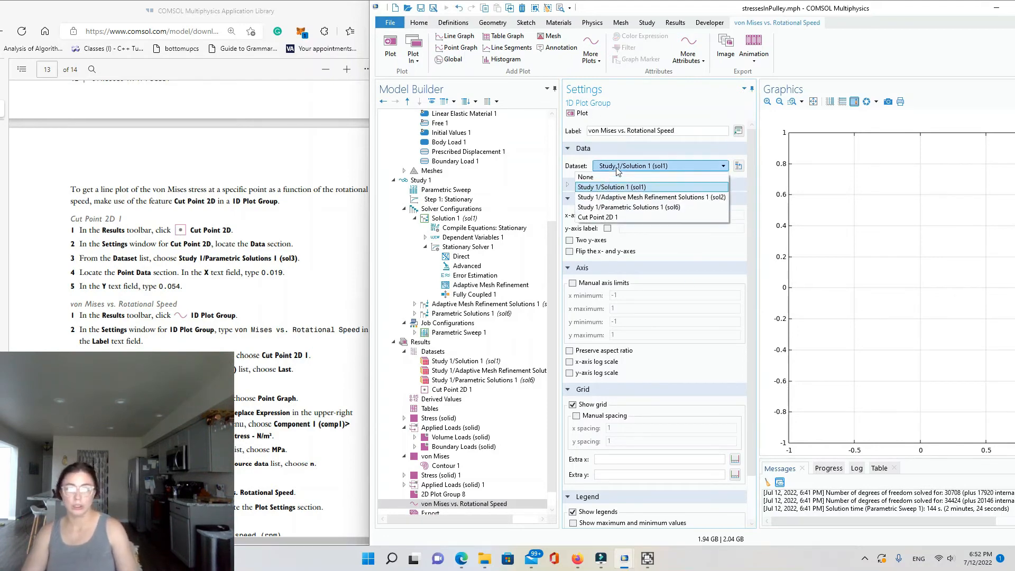
{"action": "left_click", "coordinate": [608, 217]}
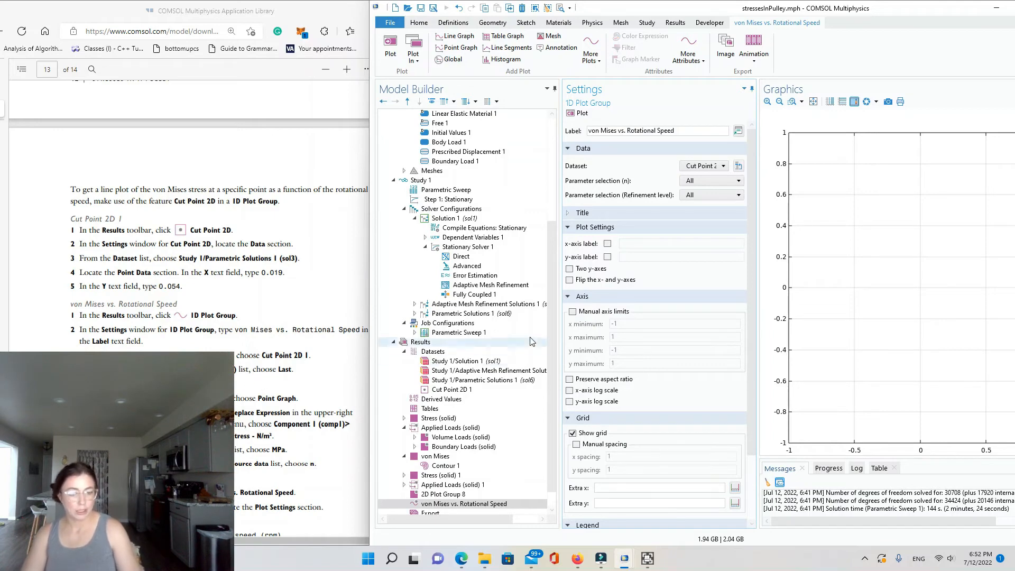
{"action": "left_click", "coordinate": [692, 195]}
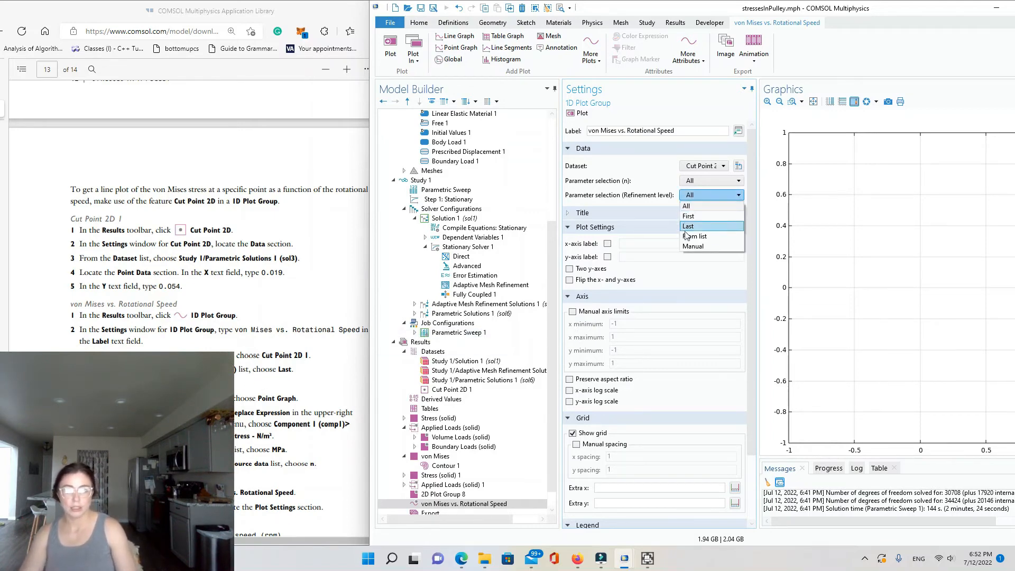
{"action": "left_click", "coordinate": [687, 233]}
{"action": "left_click", "coordinate": [704, 195]}
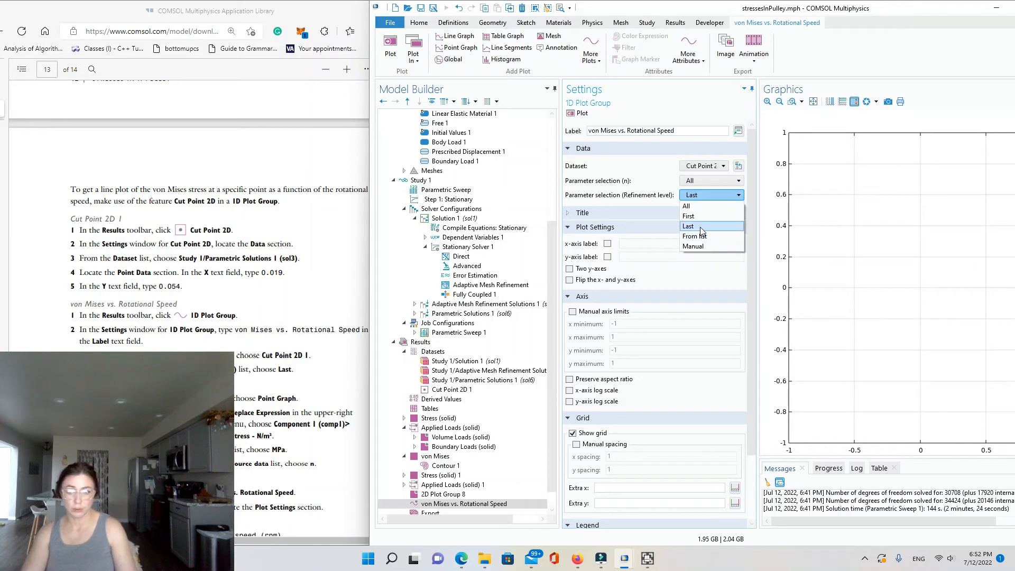
{"action": "left_click", "coordinate": [702, 227]}
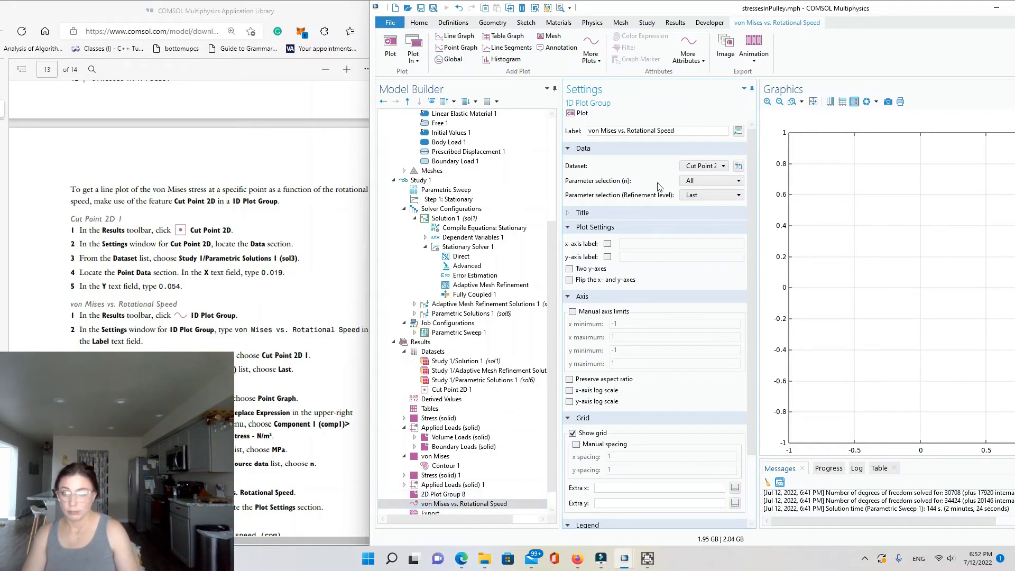
{"action": "left_click", "coordinate": [714, 195]}
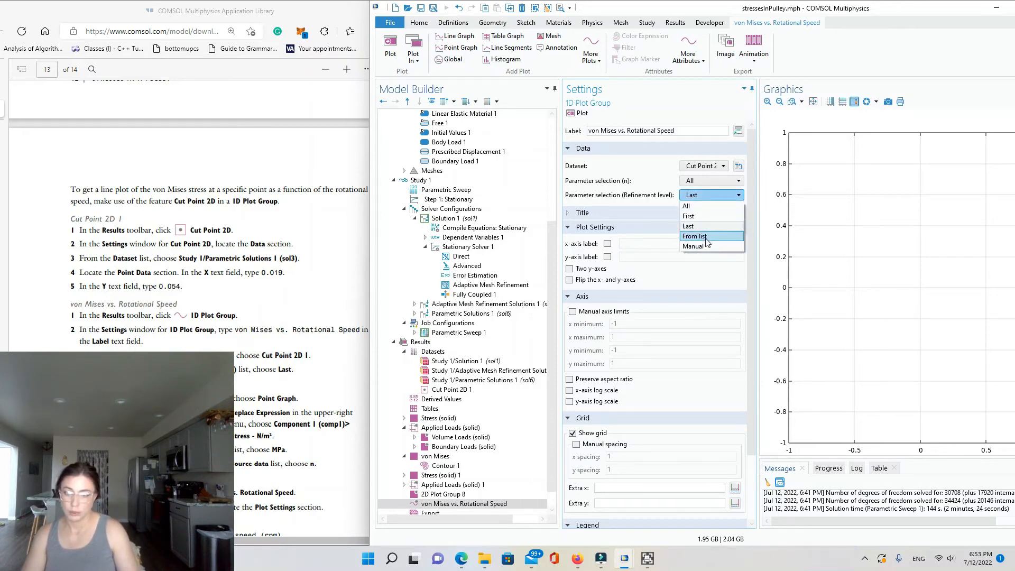
{"action": "left_click", "coordinate": [707, 243]}
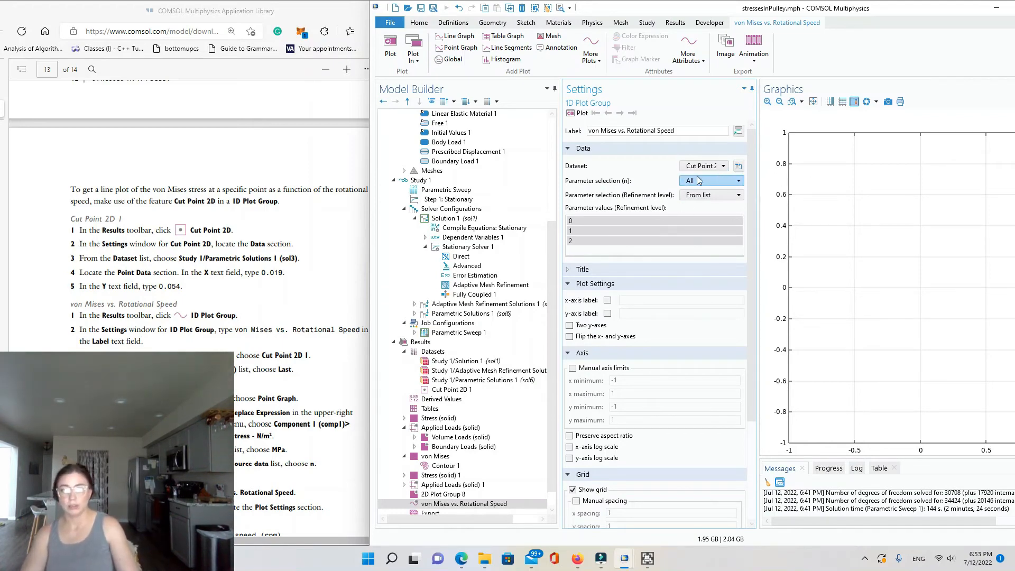
{"action": "left_click", "coordinate": [707, 197]}
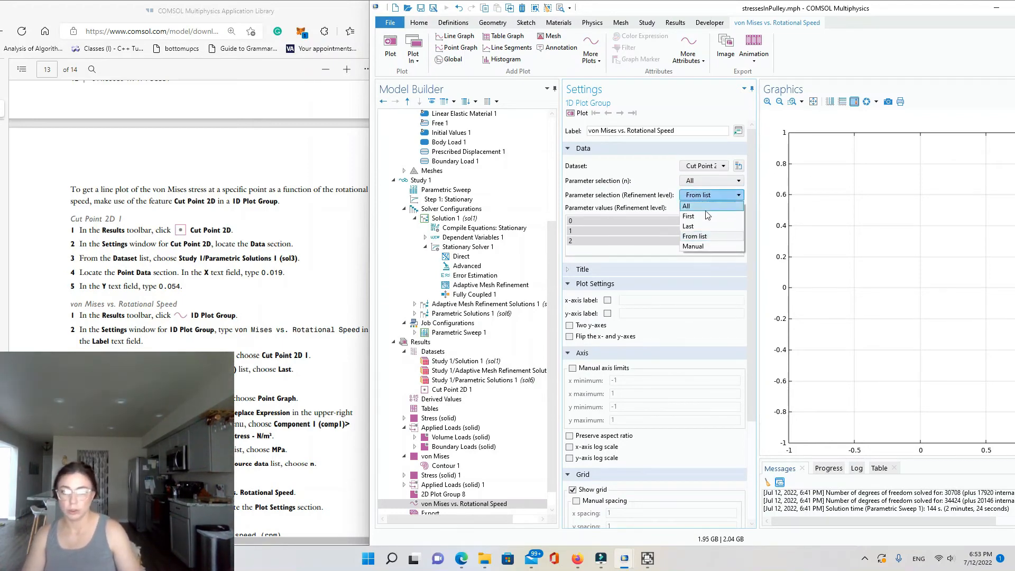
{"action": "left_click", "coordinate": [697, 208]}
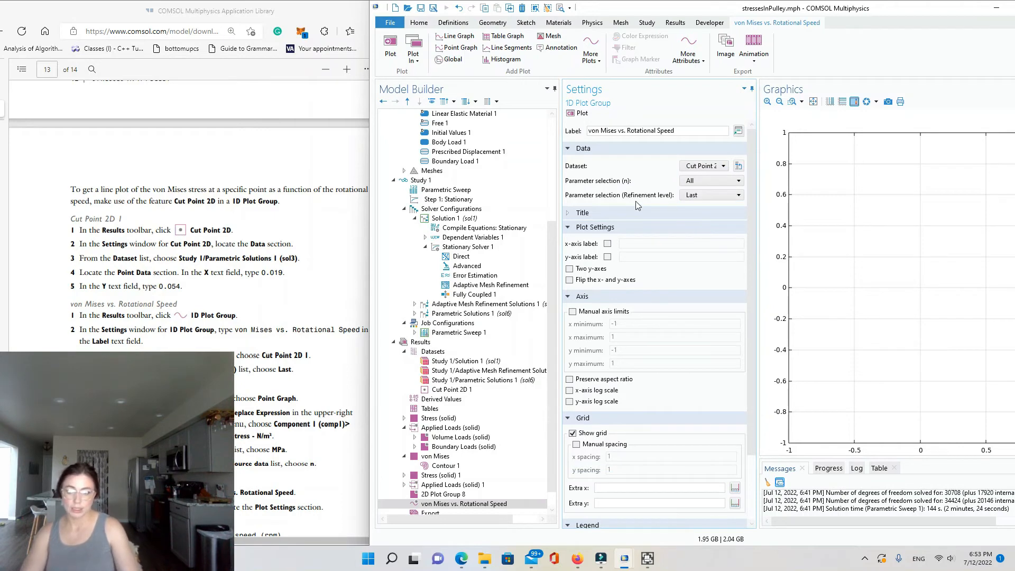
Step: Add a Point Graph to the von Mises vs. Rotational Speed plot group, following the guide's Point Graph 1 instructions
{"action": "scroll", "coordinate": [327, 383], "scroll_direction": "down", "scroll_amount": 2}
{"action": "left_click", "coordinate": [328, 383]}
{"action": "scroll", "coordinate": [370, 383], "scroll_direction": "down", "scroll_amount": 4}
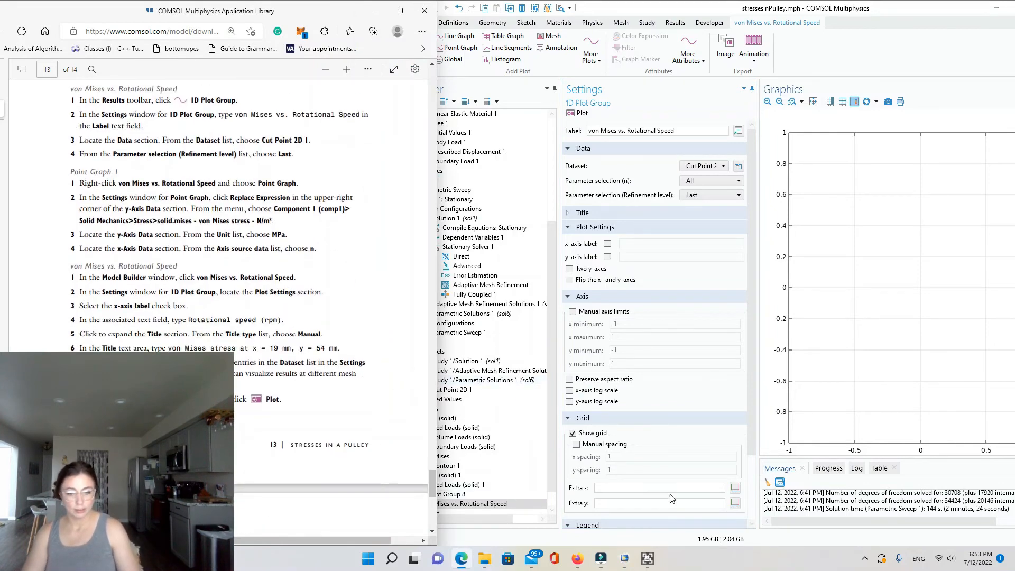
{"action": "left_click", "coordinate": [814, 430]}
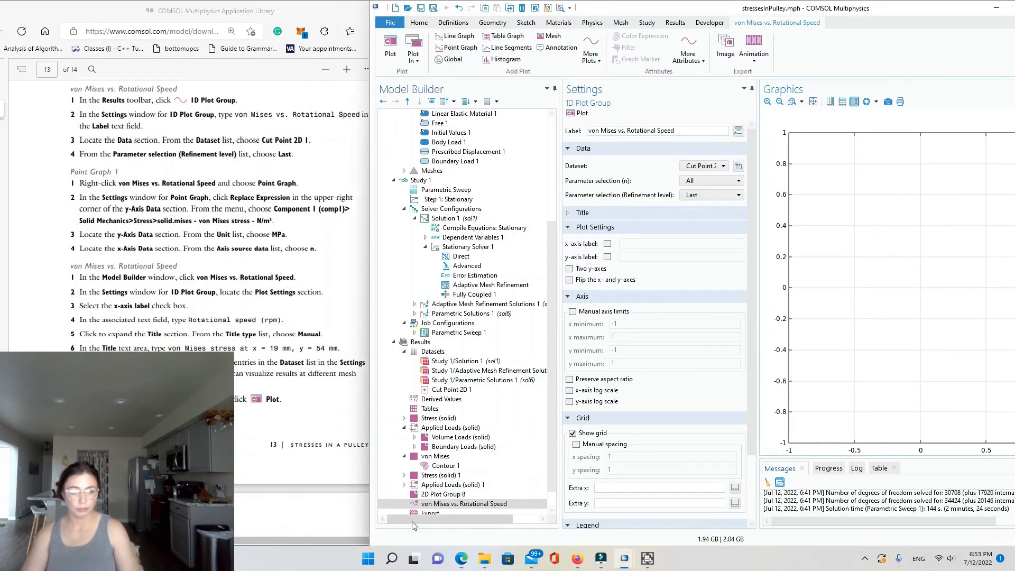
{"action": "left_click", "coordinate": [494, 504]}
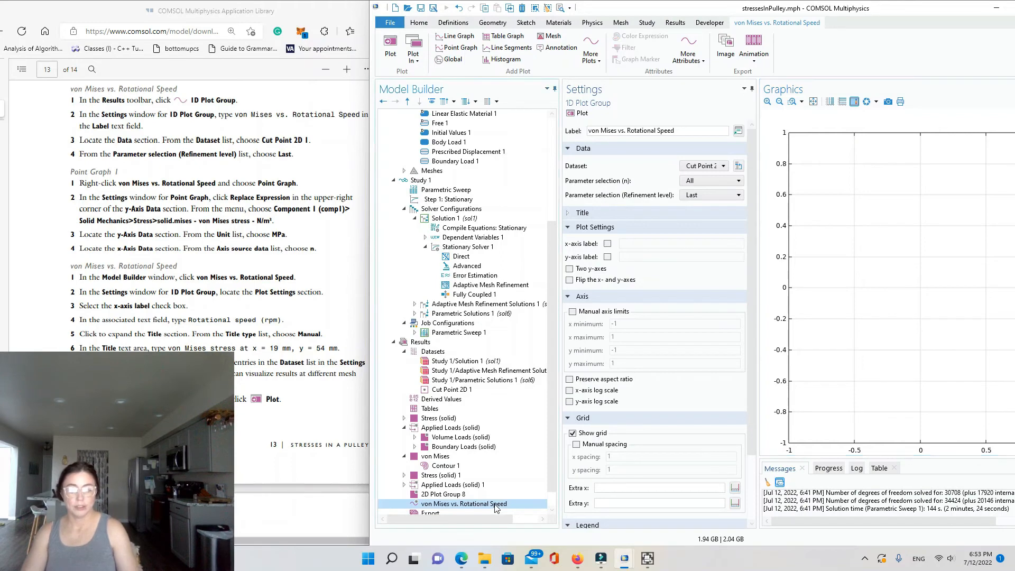
{"action": "right_click", "coordinate": [496, 506]}
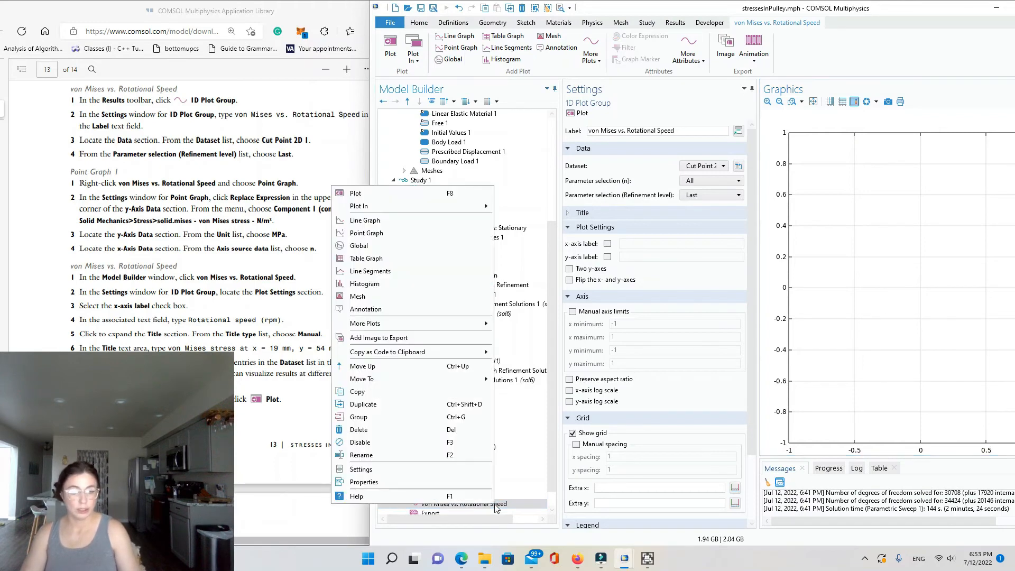
{"action": "left_click", "coordinate": [410, 234]}
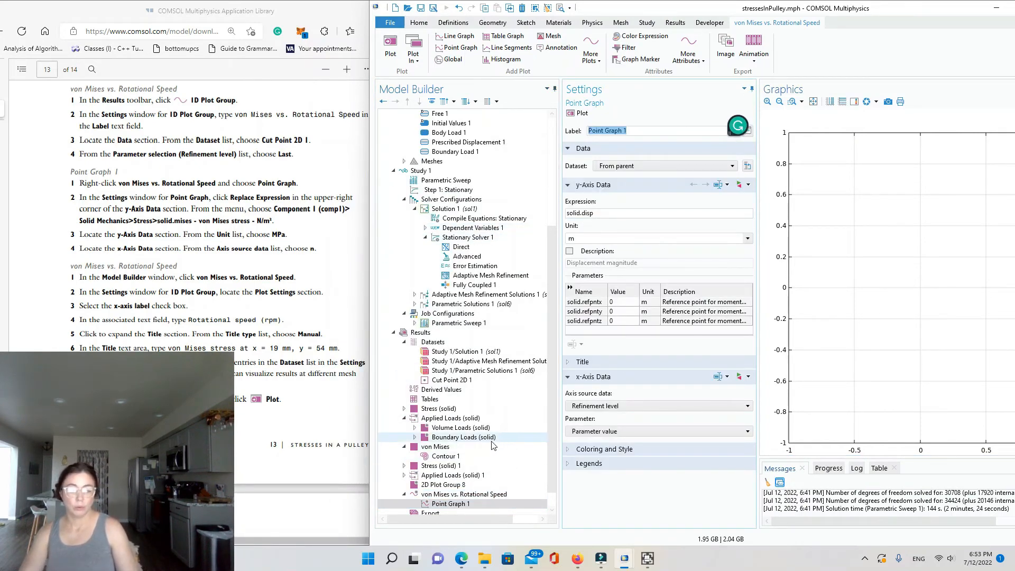
{"action": "scroll", "coordinate": [492, 446], "scroll_direction": "down", "scroll_amount": 1}
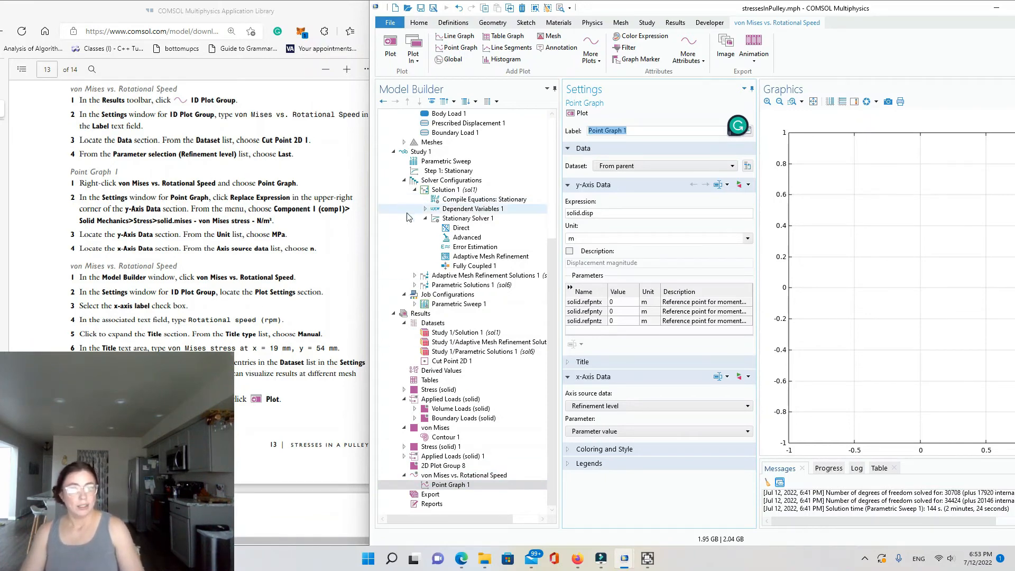
Step: Replace the point graph's y-axis expression with solid.mises (von Mises stress) from Component 1 > Solid Mechanics > Stress
{"action": "left_click", "coordinate": [740, 185]}
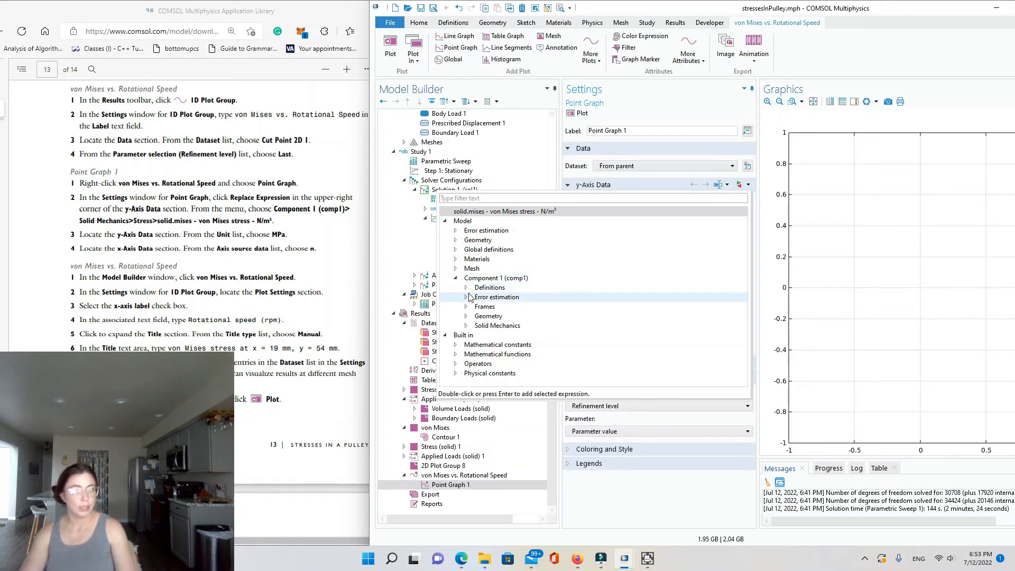
{"action": "left_click", "coordinate": [467, 325]}
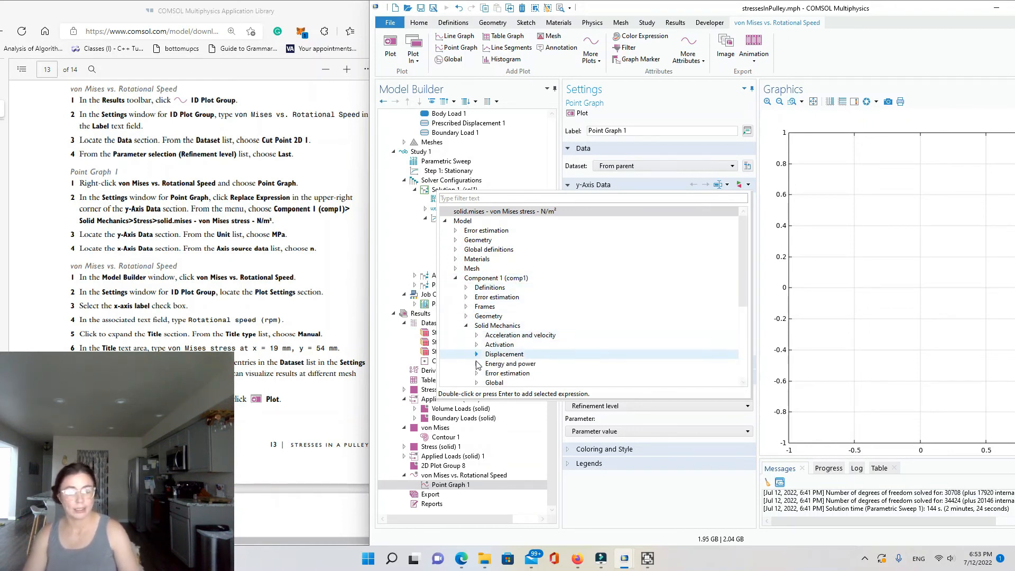
{"action": "scroll", "coordinate": [486, 364], "scroll_direction": "down", "scroll_amount": 2}
{"action": "scroll", "coordinate": [479, 349], "scroll_direction": "down", "scroll_amount": 2}
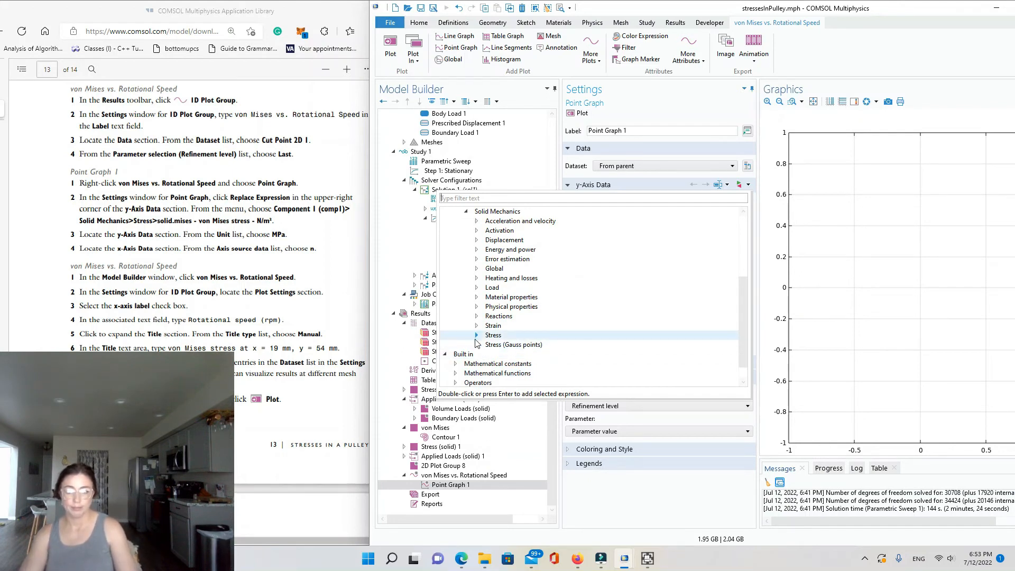
{"action": "left_click", "coordinate": [476, 336]}
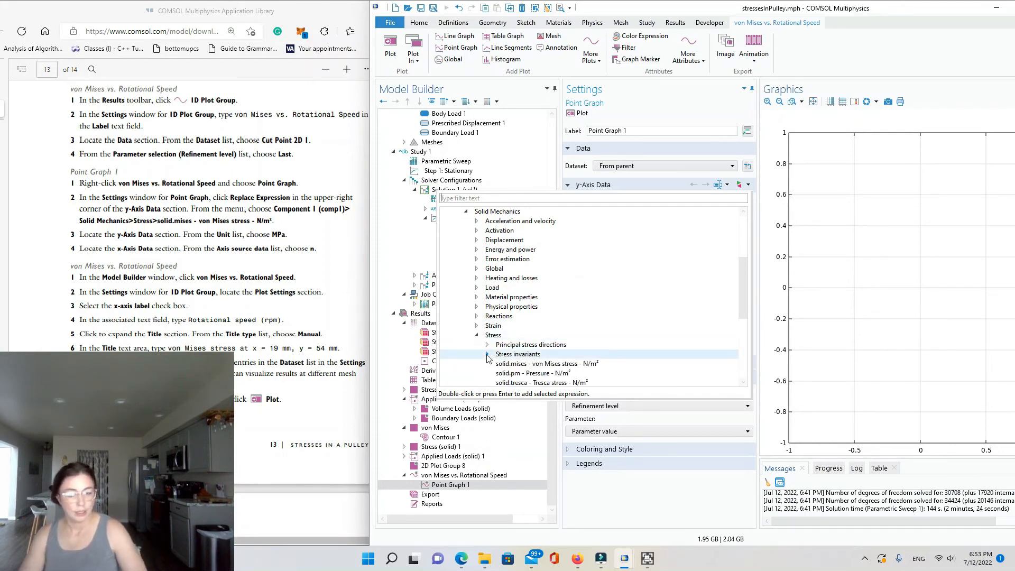
{"action": "double_click", "coordinate": [532, 365]}
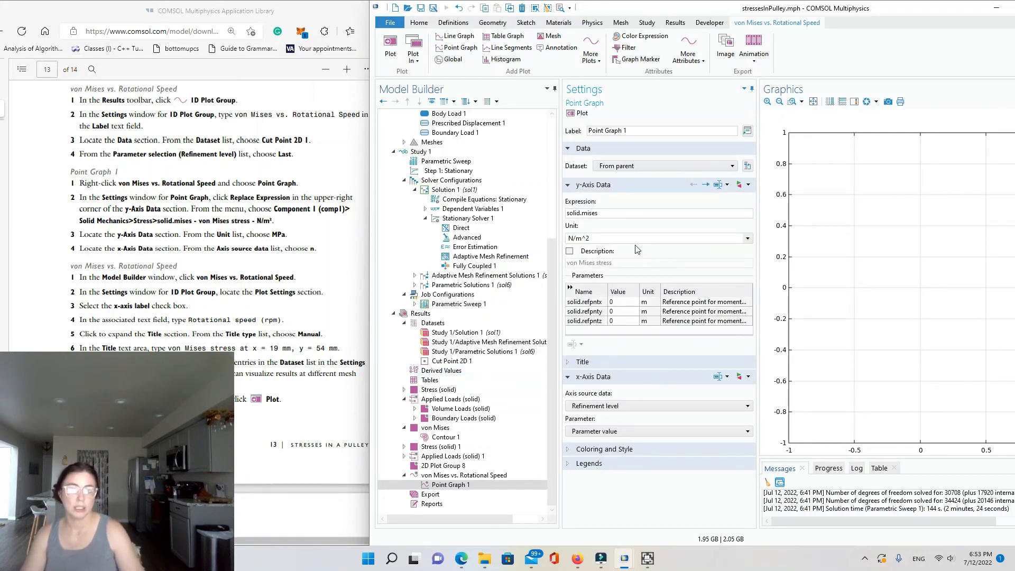
Step: Set the point graph's y-axis unit to MPa and its x-axis source data to n
{"action": "left_click", "coordinate": [588, 238]}
{"action": "left_click", "coordinate": [750, 242]}
{"action": "left_click_drag", "start_coordinate": [740, 235], "coordinate": [999, 91]}
{"action": "left_click", "coordinate": [747, 238]}
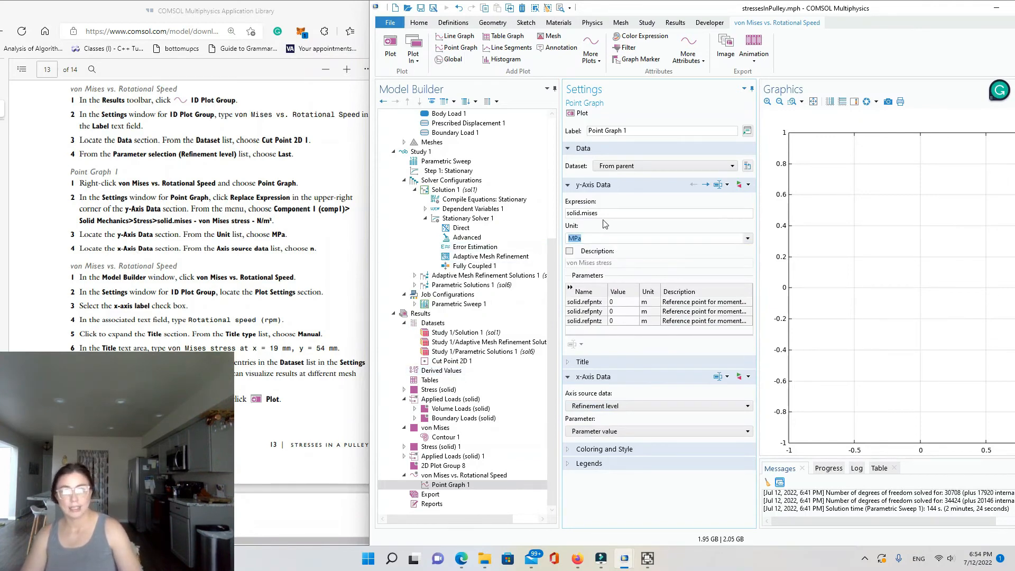
{"action": "left_click", "coordinate": [606, 406]}
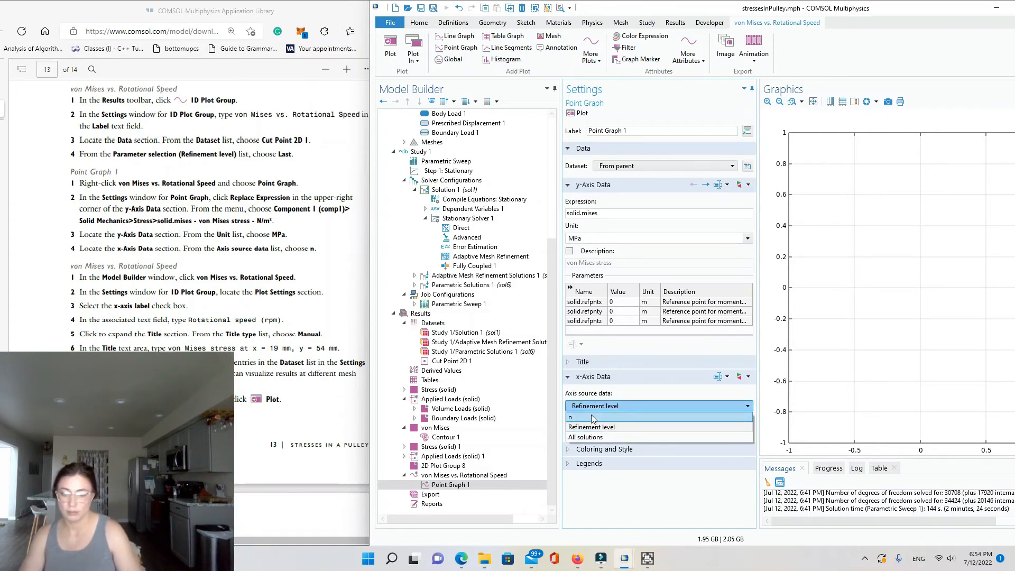
{"action": "left_click", "coordinate": [592, 417]}
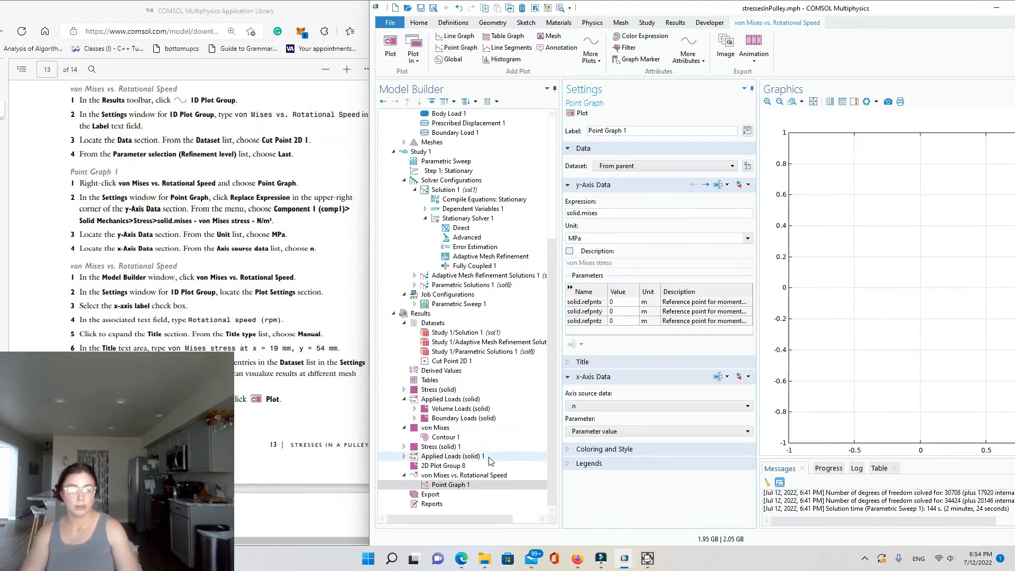
Step: Enable the x-axis label of the von Mises vs. Rotational Speed plot group and set it to "Rotational speed (rpm)"
{"action": "left_click", "coordinate": [475, 477]}
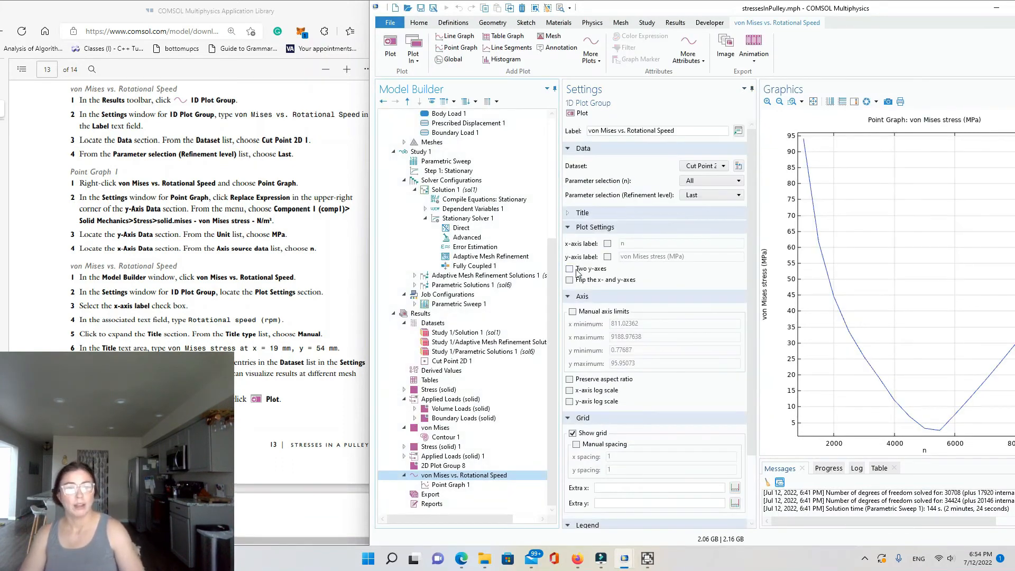
{"action": "left_click", "coordinate": [607, 244]}
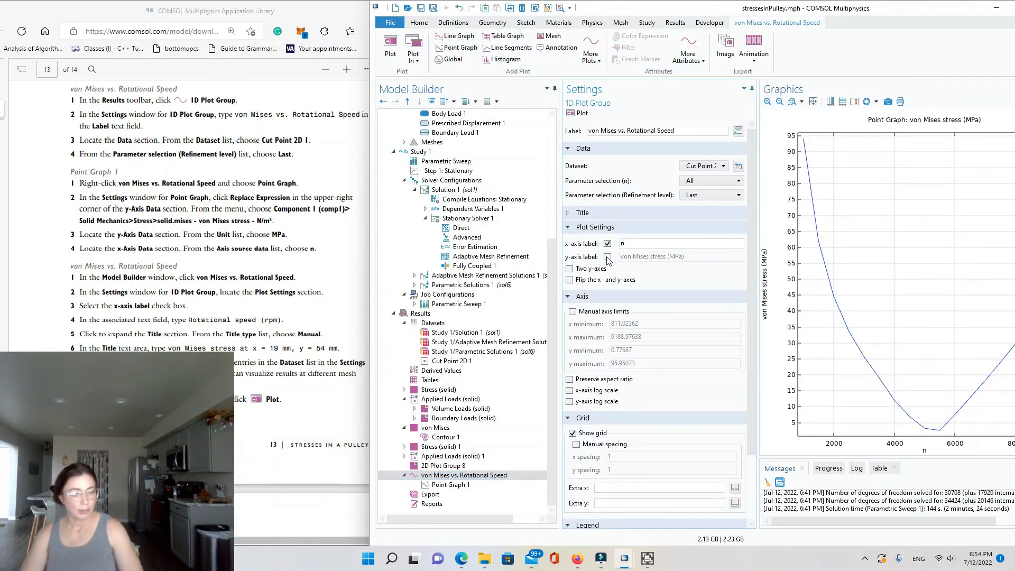
{"action": "double_click", "coordinate": [622, 243]}
{"action": "type", "text": "A"}
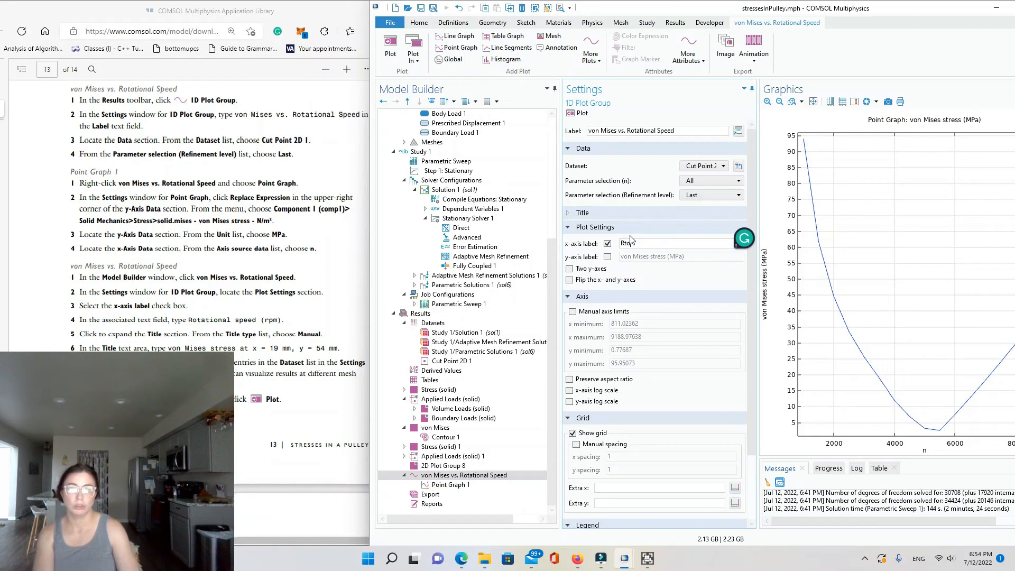
{"action": "type", "text": "otational"}
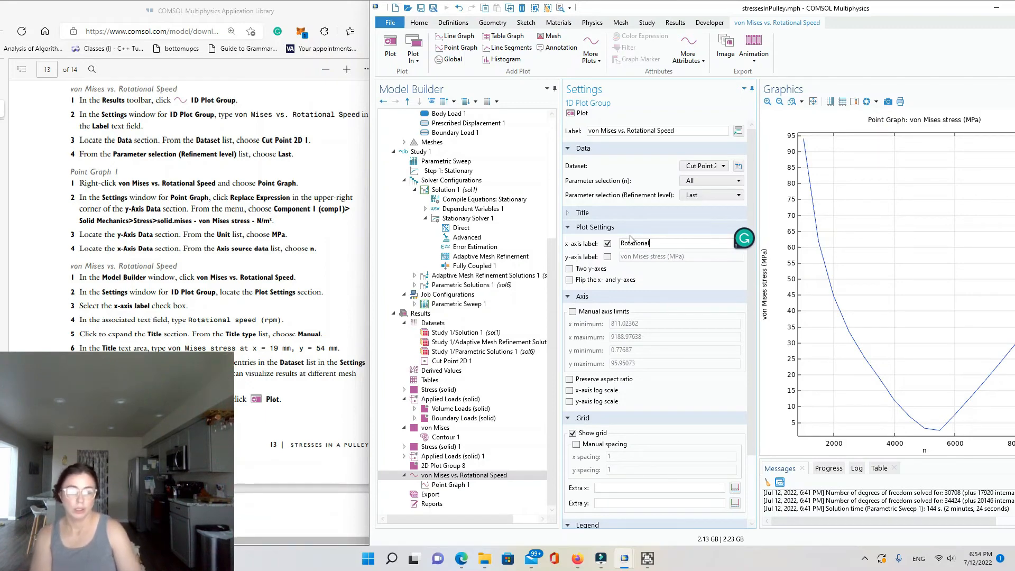
{"action": "type", "text": " speed (rpm)"}
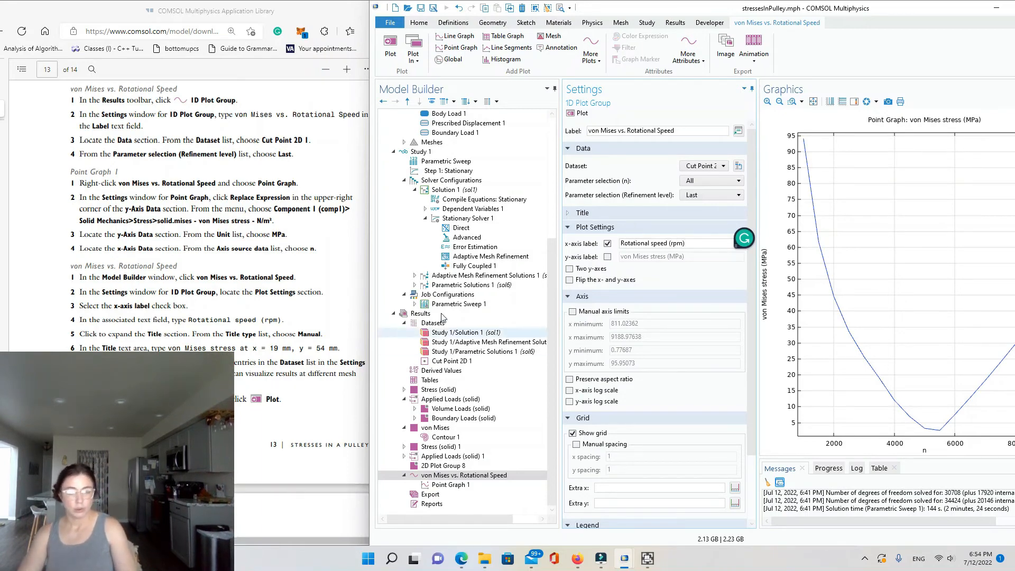
Step: Switch the plot group's title type to Manual and set the title to "von Mises stress at x= 19mm, y = 54mm"
{"action": "left_click", "coordinate": [575, 215]}
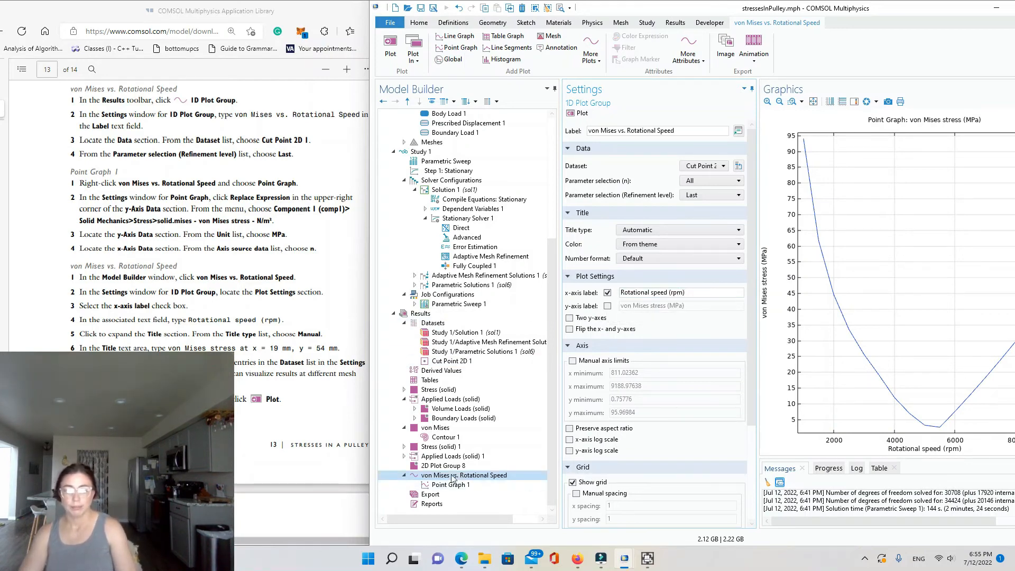
{"action": "left_click", "coordinate": [674, 230]}
{"action": "left_click", "coordinate": [638, 262]}
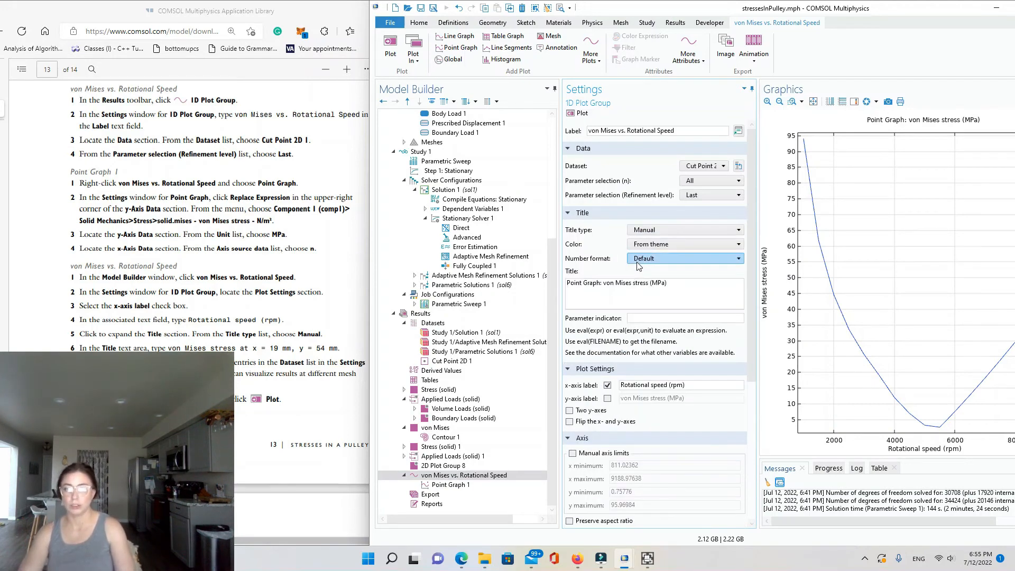
{"action": "left_click_drag", "start_coordinate": [676, 290], "coordinate": [565, 284]}
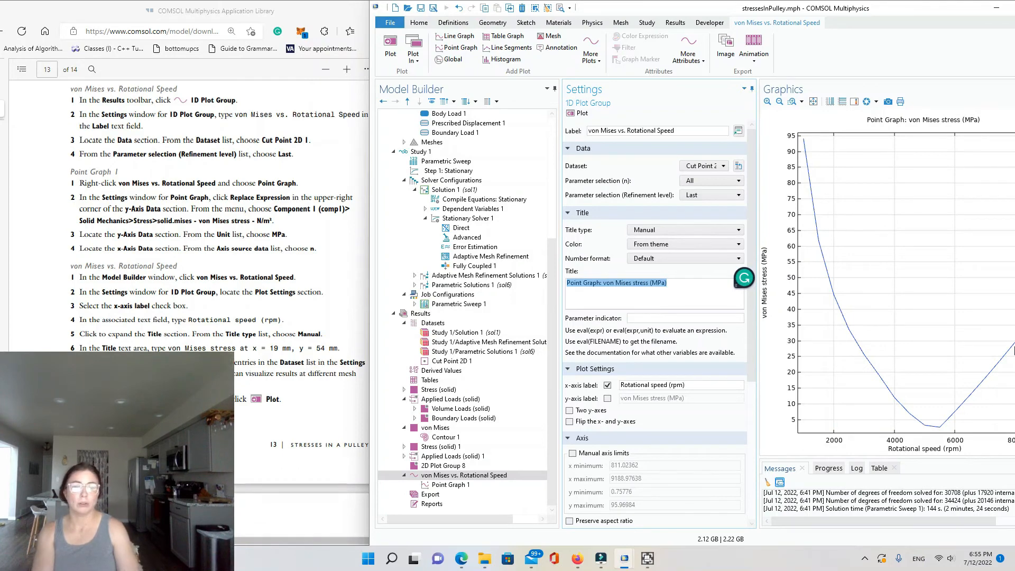
{"action": "type", "text": "von Mises stress"}
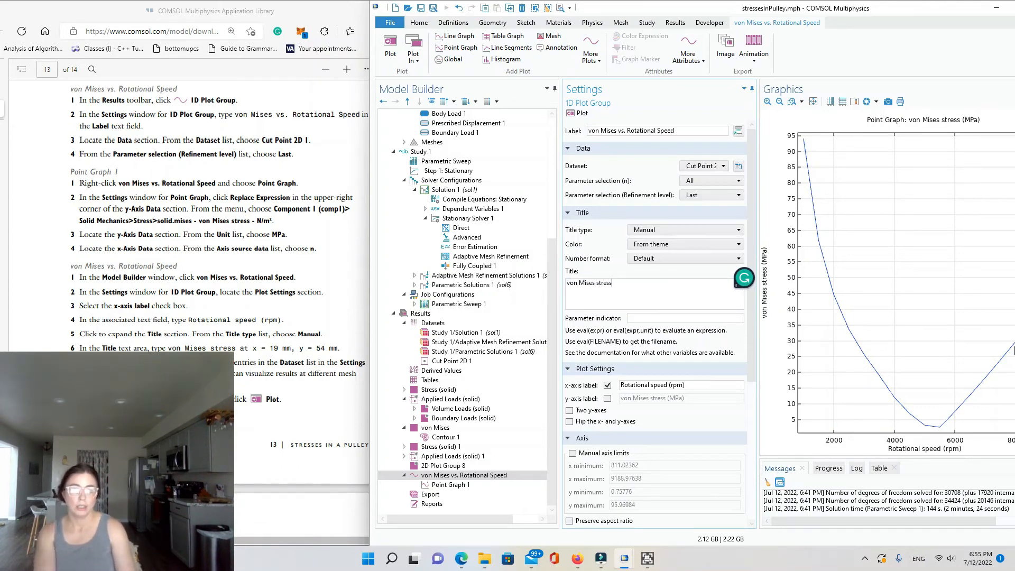
{"action": "type", "text": " at x= "}
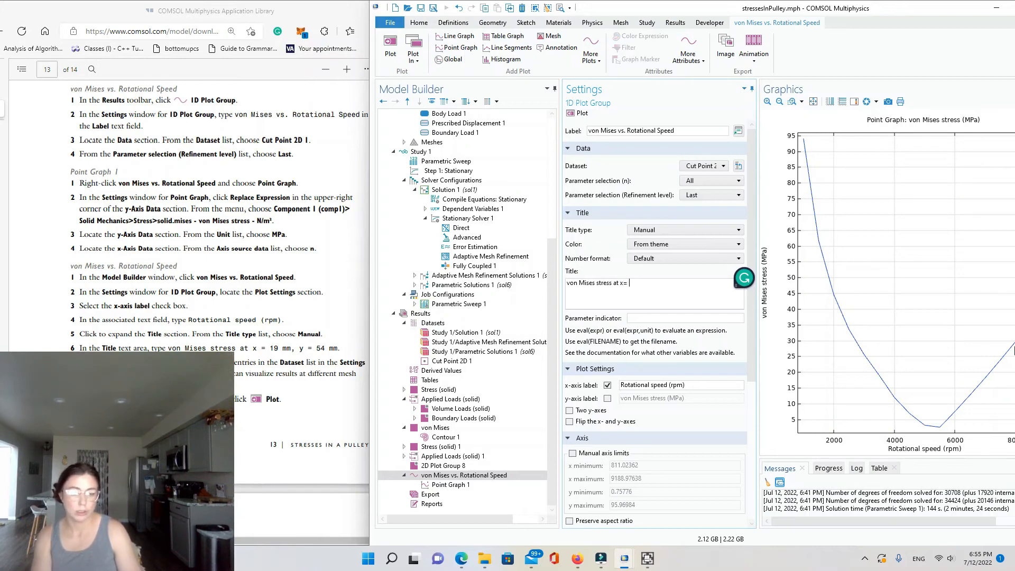
{"action": "type", "text": "19mm, y = 54mm"}
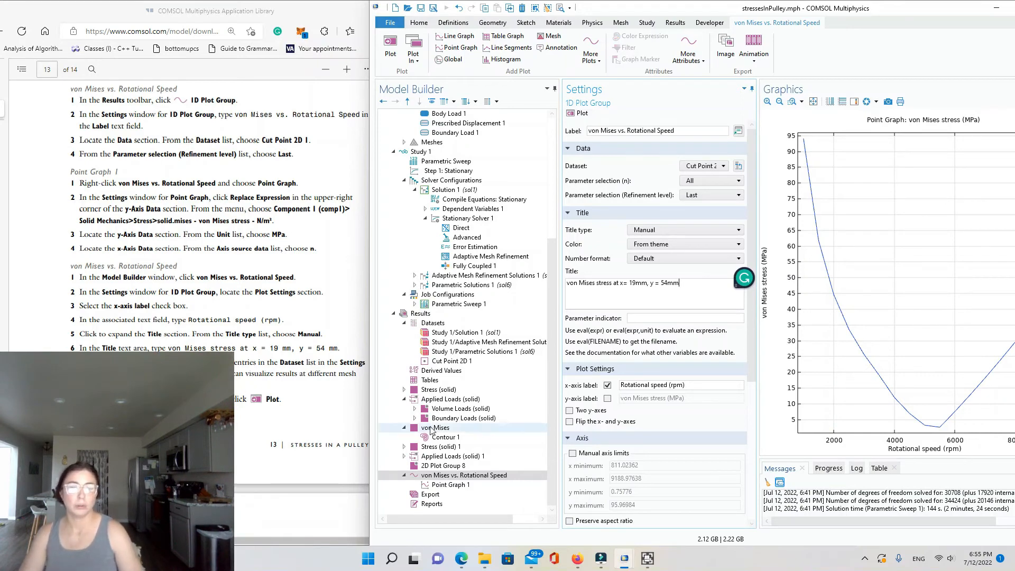
Step: Read the guide's remaining instructions through its last page, and resize the COMSOL window so the whole stress curve is in view
{"action": "left_click", "coordinate": [346, 388]}
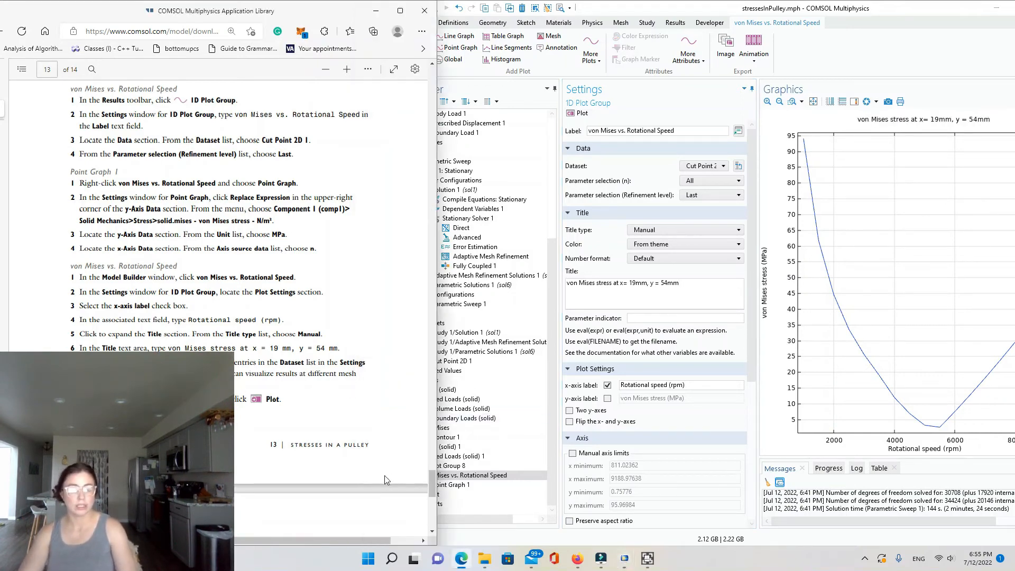
{"action": "left_click_drag", "start_coordinate": [433, 487], "coordinate": [433, 503]}
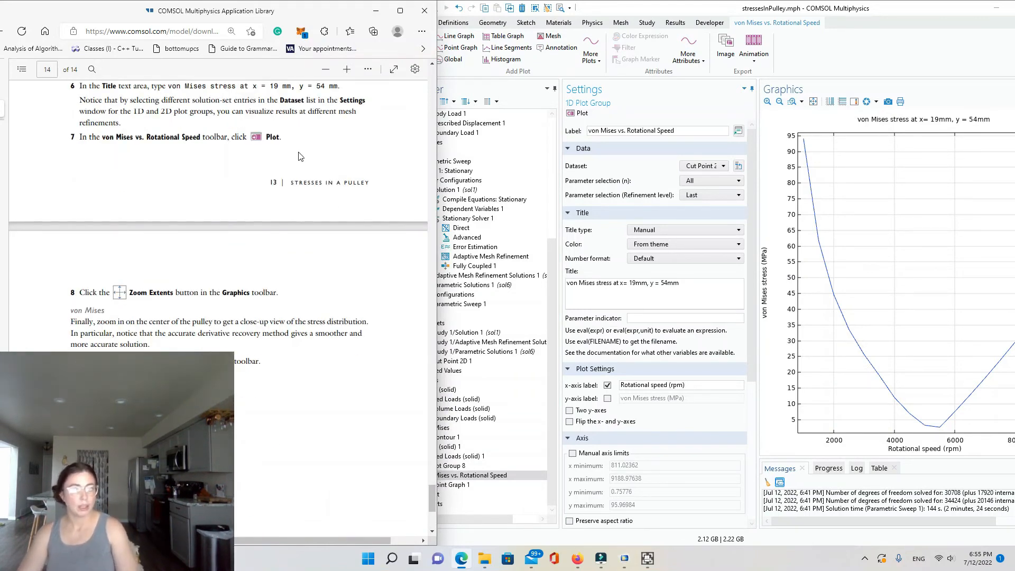
{"action": "left_click", "coordinate": [677, 430]}
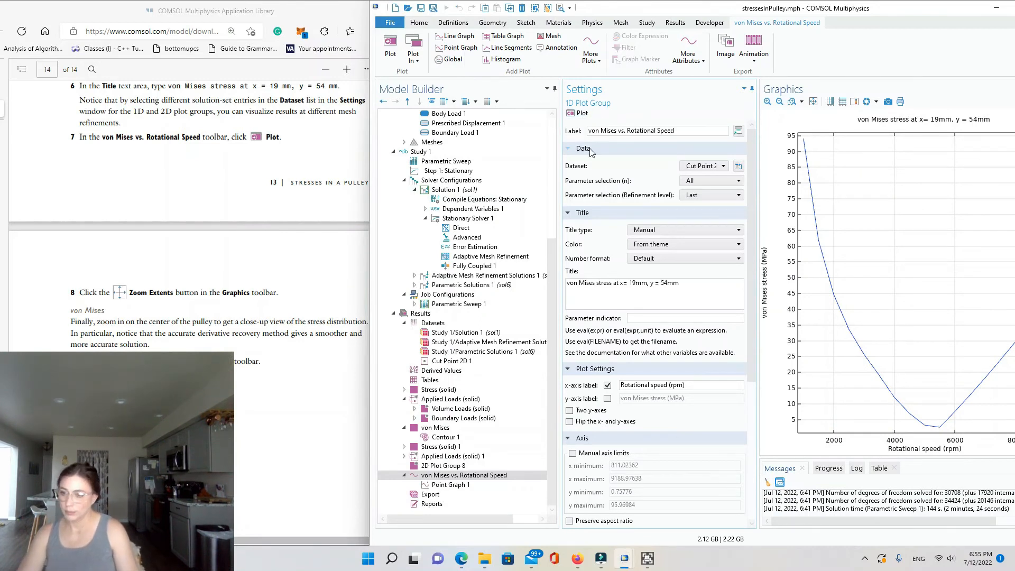
{"action": "double_click", "coordinate": [920, 13]}
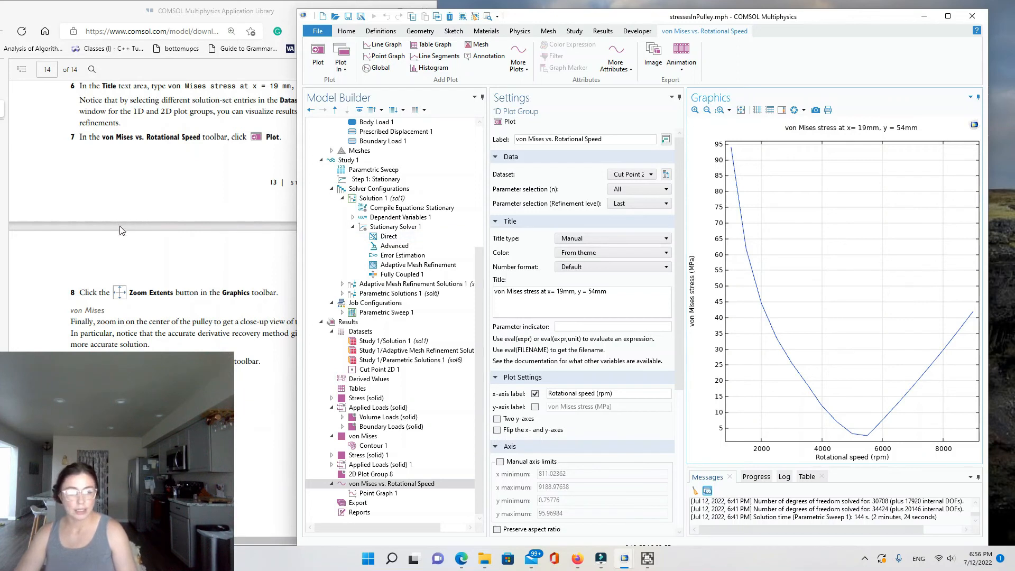
{"action": "left_click", "coordinate": [227, 352]}
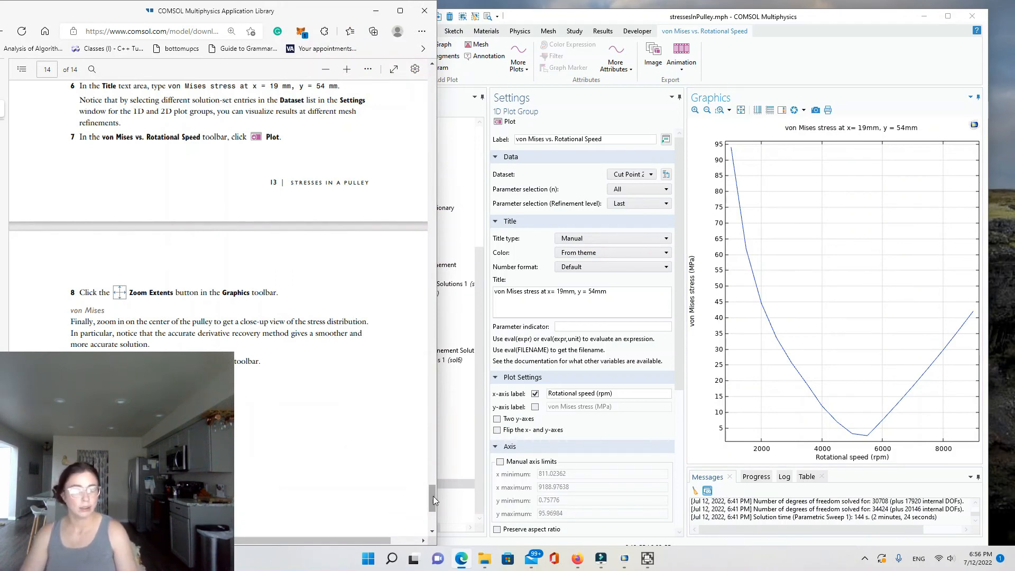
{"action": "left_click_drag", "start_coordinate": [433, 496], "coordinate": [433, 503]}
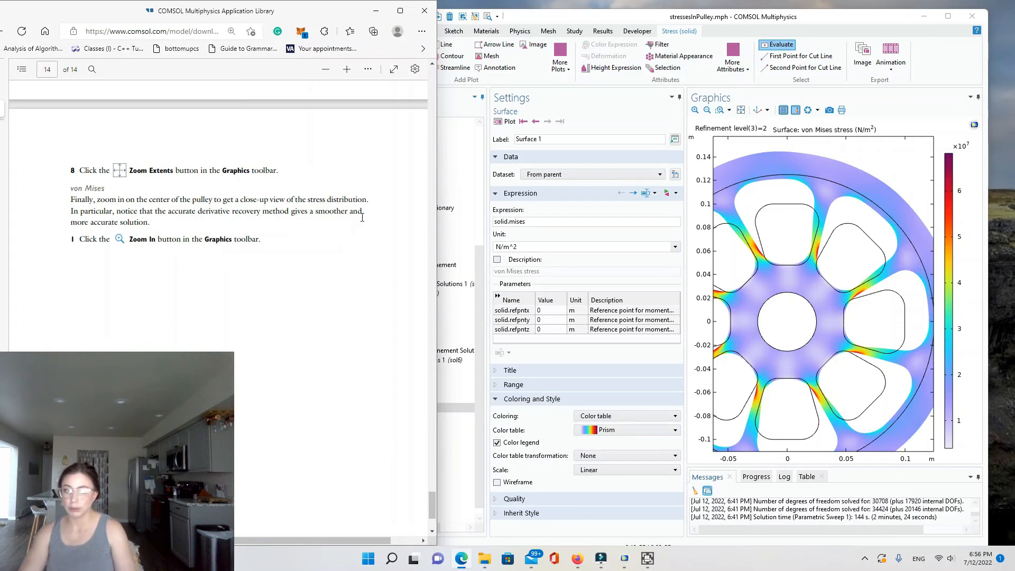
Step: Look through the Boundary Loads and Volume Loads plots and display the von Mises group's contour plot
{"action": "left_click", "coordinate": [832, 313]}
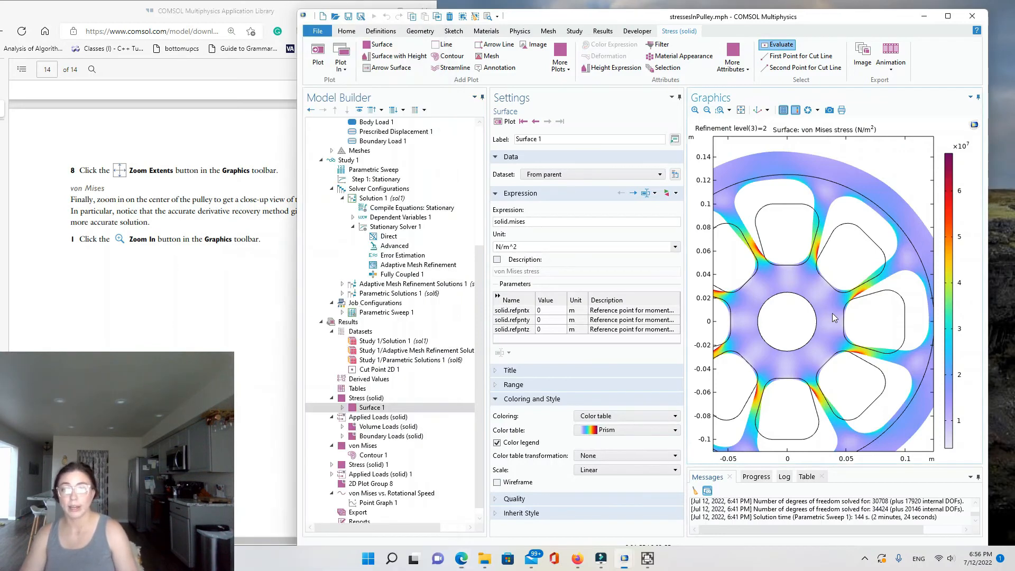
{"action": "left_click", "coordinate": [362, 446]}
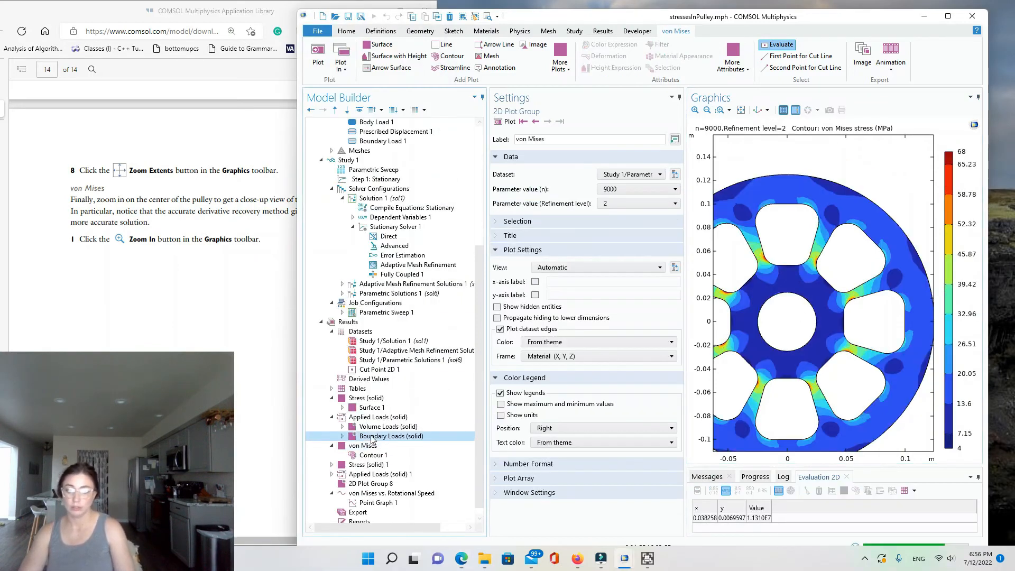
{"action": "left_click", "coordinate": [373, 436]}
{"action": "left_click", "coordinate": [377, 427]}
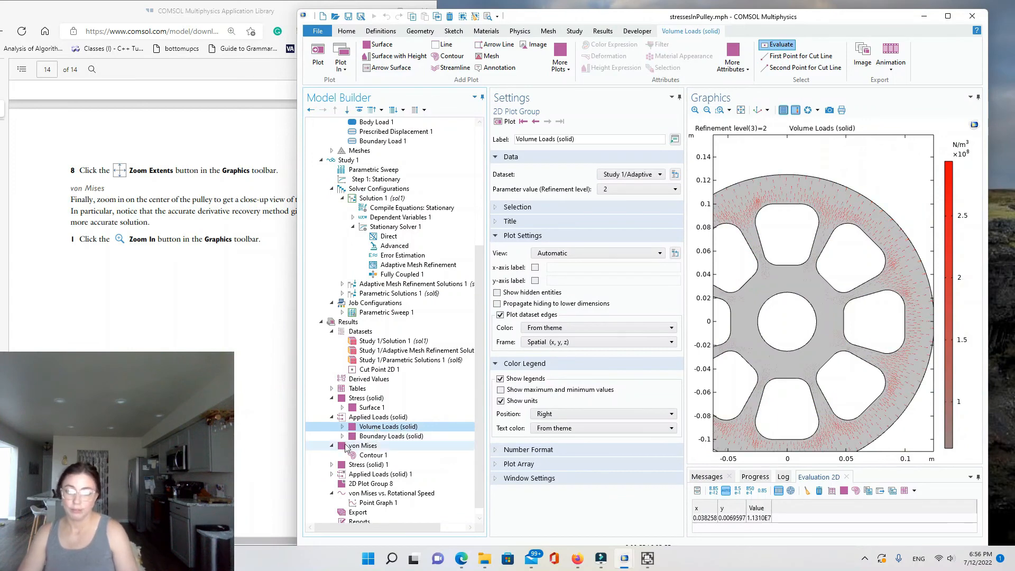
{"action": "left_click", "coordinate": [390, 436]}
{"action": "left_click", "coordinate": [374, 457]}
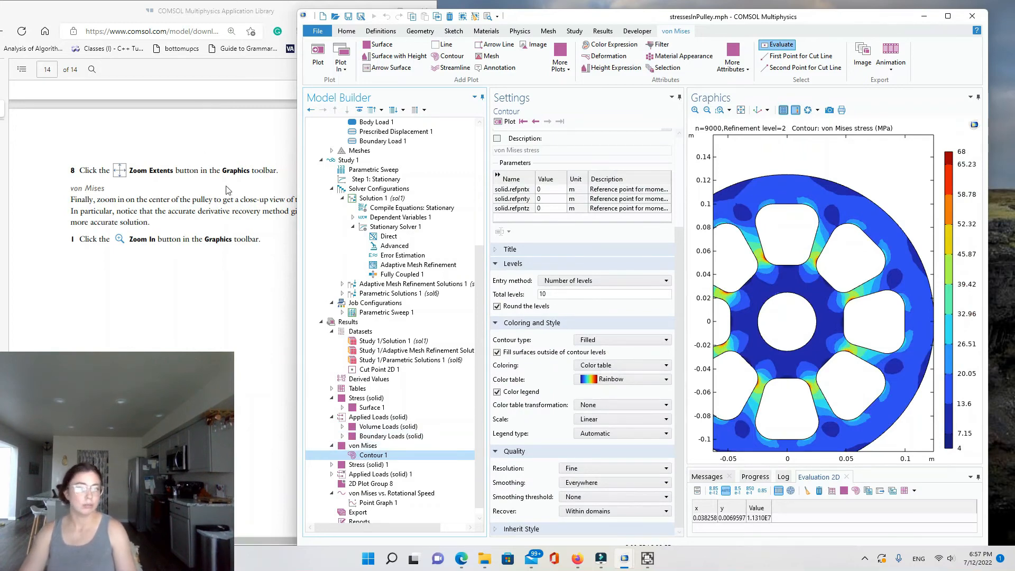
Step: Widen the graphics area, fit the contour plot with Zoom Extents and zoom in on the centre of the pulley
{"action": "left_click", "coordinate": [231, 280]}
{"action": "left_click", "coordinate": [846, 322]}
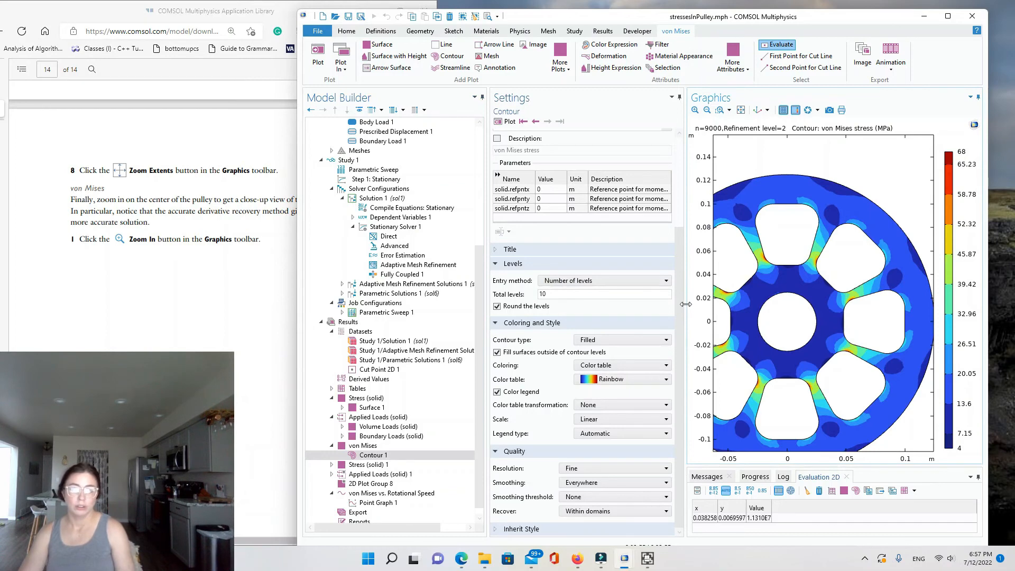
{"action": "left_click_drag", "start_coordinate": [686, 304], "coordinate": [627, 304]}
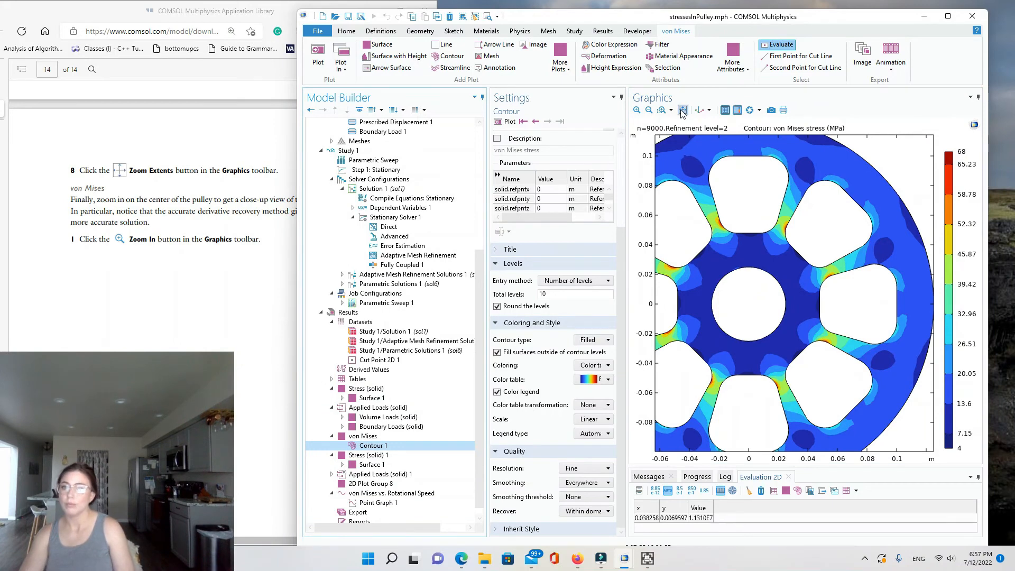
{"action": "left_click", "coordinate": [683, 110]}
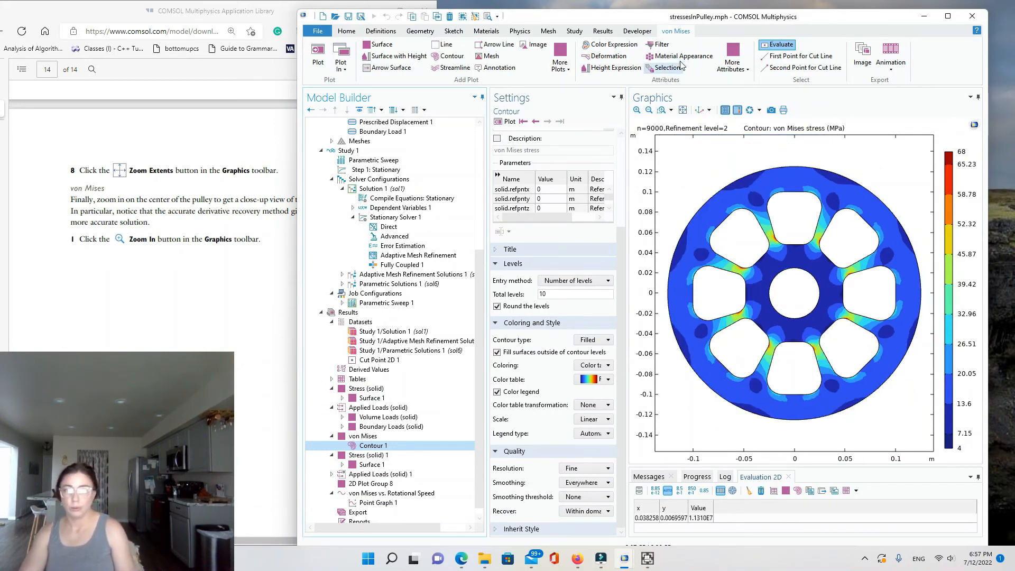
{"action": "left_click", "coordinate": [637, 110]}
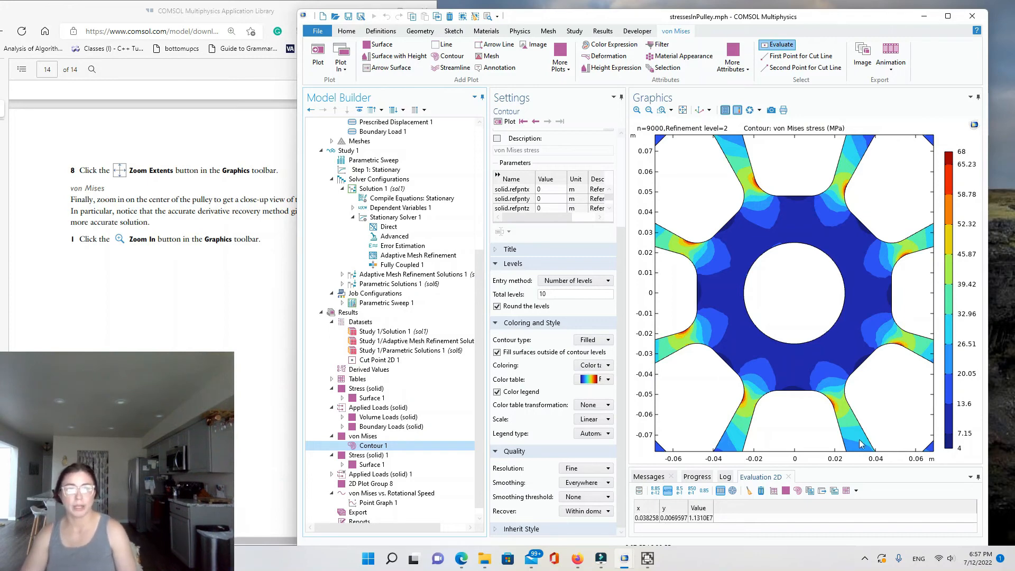
{"action": "left_click", "coordinate": [260, 344]}
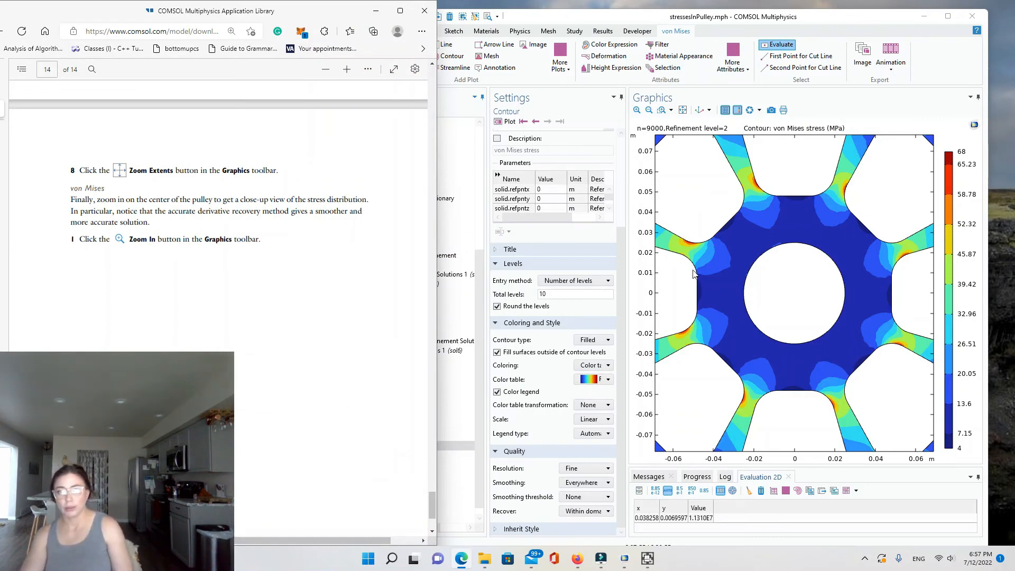
{"action": "left_click", "coordinate": [669, 128]}
{"action": "left_click", "coordinate": [255, 314]}
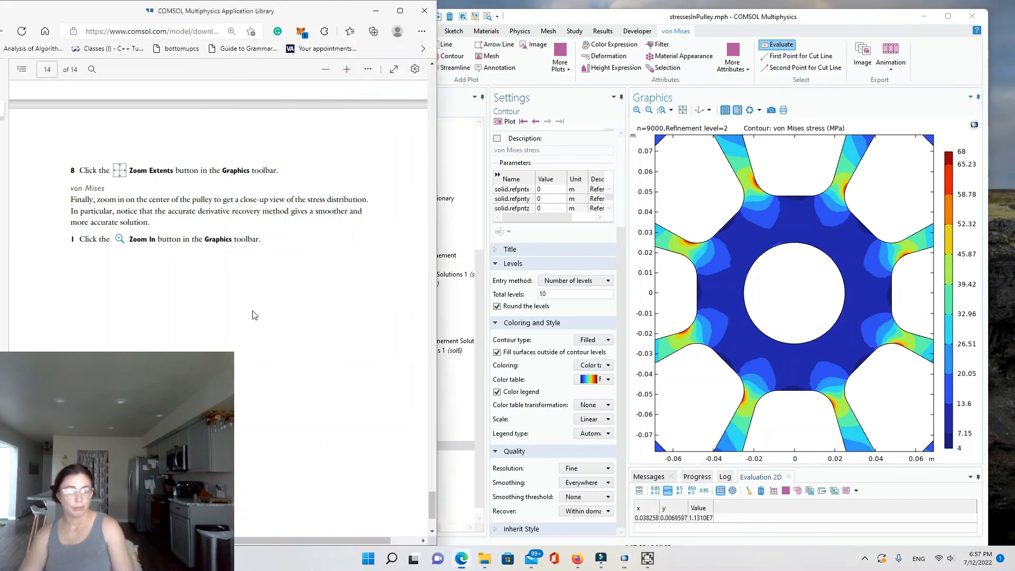
Step: Review the guide's von Mises stress figures through Figure 5 and display the von Mises vs. Rotational Speed point graph for comparison
{"action": "left_click_drag", "start_coordinate": [433, 510], "coordinate": [428, 180]}
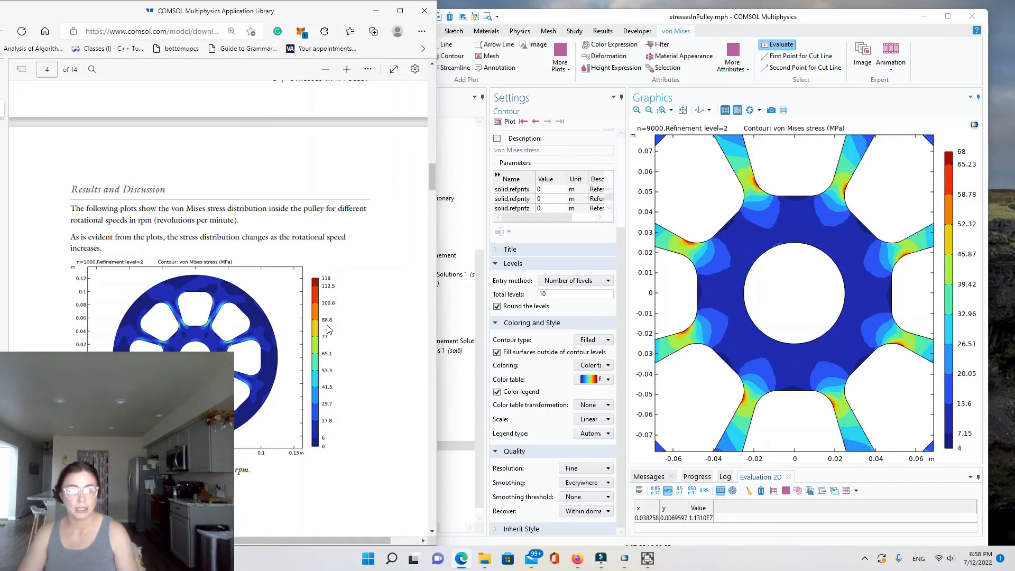
{"action": "scroll", "coordinate": [328, 329], "scroll_direction": "down", "scroll_amount": 4}
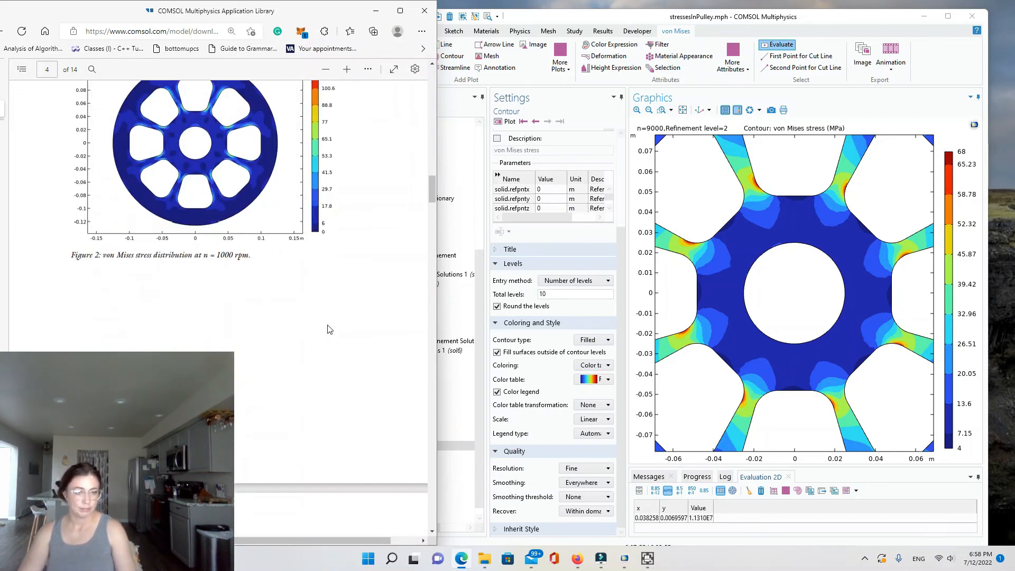
{"action": "scroll", "coordinate": [328, 329], "scroll_direction": "down", "scroll_amount": 10}
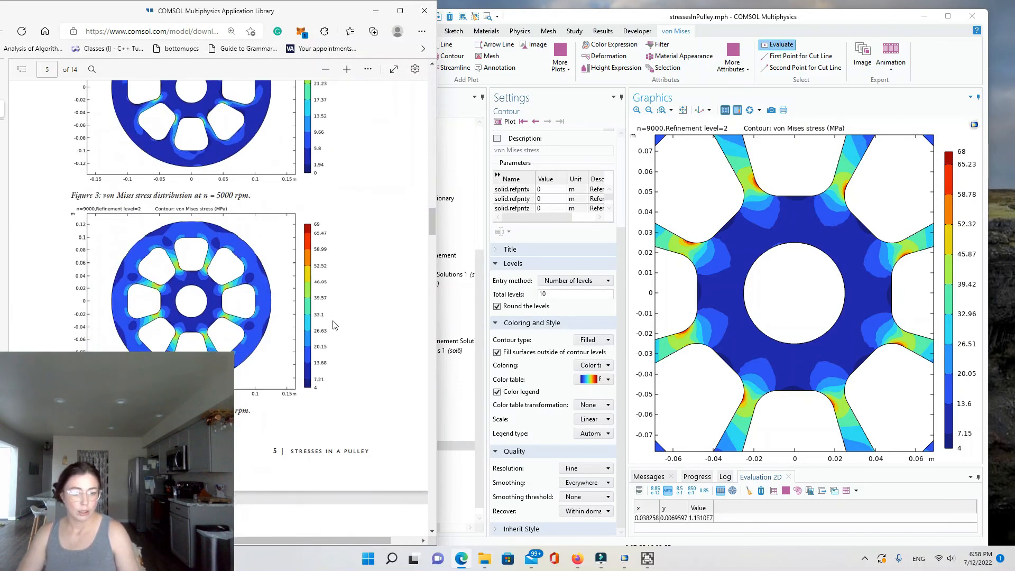
{"action": "scroll", "coordinate": [334, 324], "scroll_direction": "down", "scroll_amount": 10}
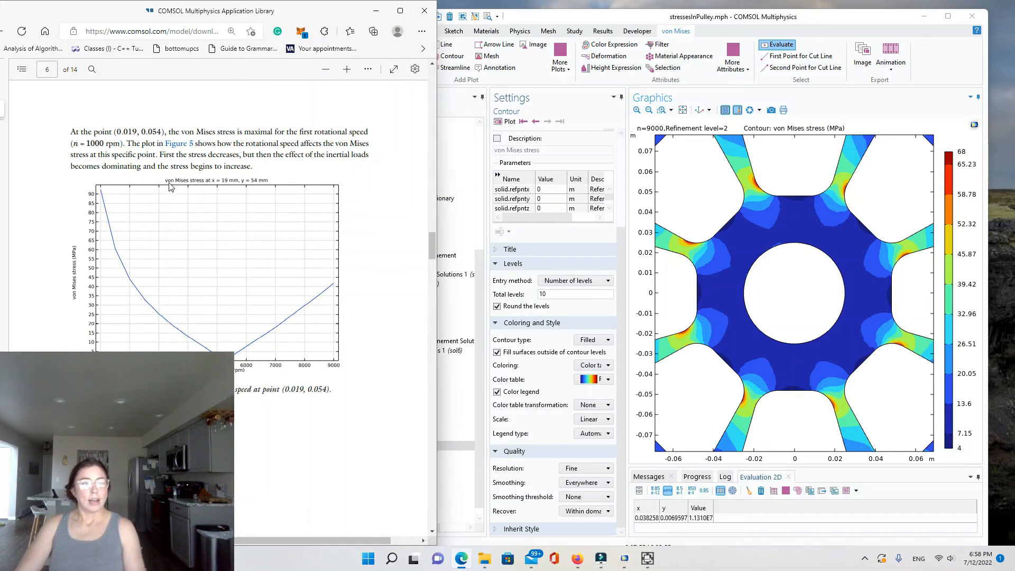
{"action": "left_click", "coordinate": [450, 512]}
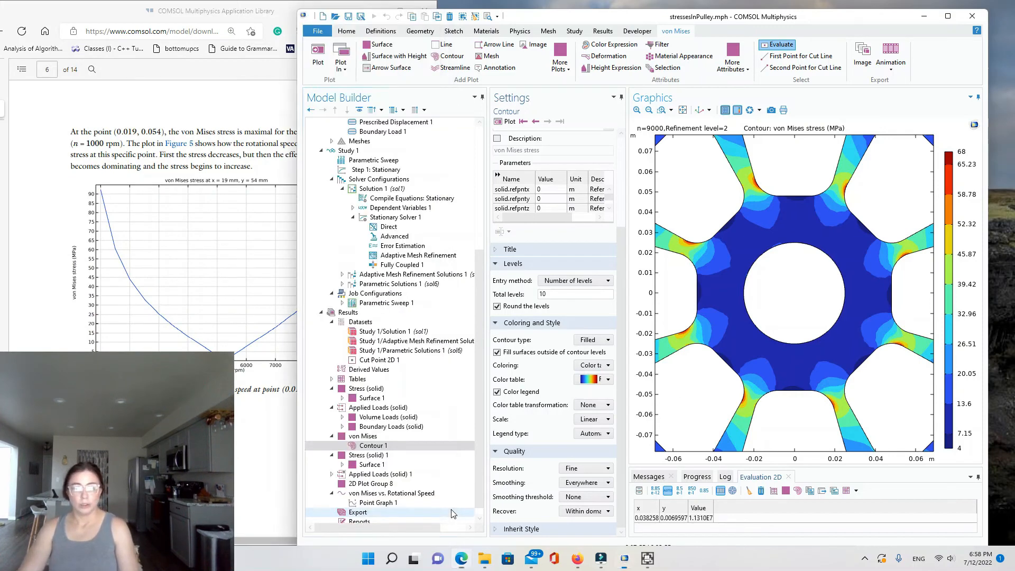
{"action": "scroll", "coordinate": [385, 515], "scroll_direction": "down", "scroll_amount": 1}
{"action": "left_click", "coordinate": [394, 492]}
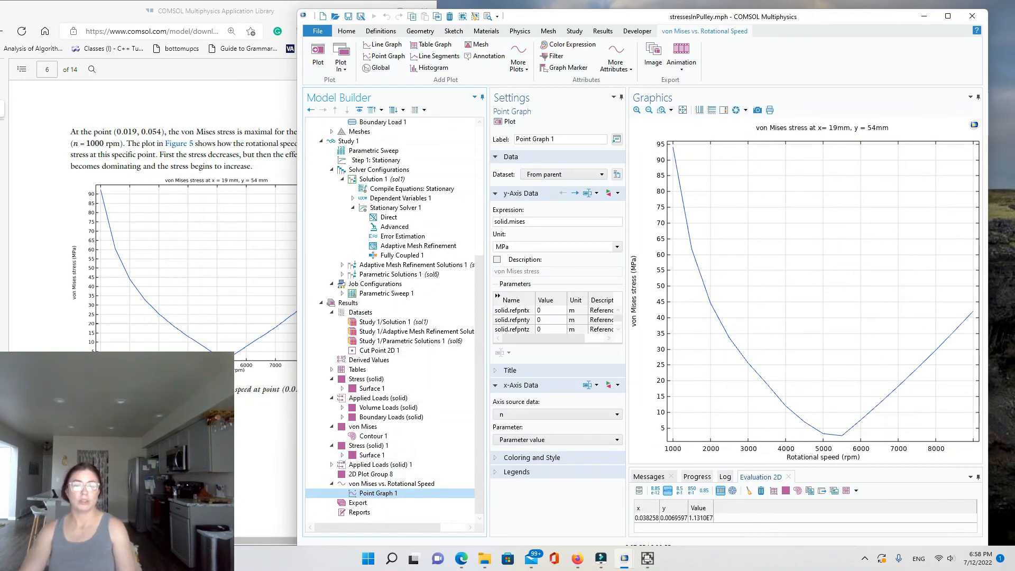
Step: Reread the guide's model definition, load equations and stress distribution figures for 1000, 5000 and 9000 rpm
{"action": "key", "text": "alt+Tab"}
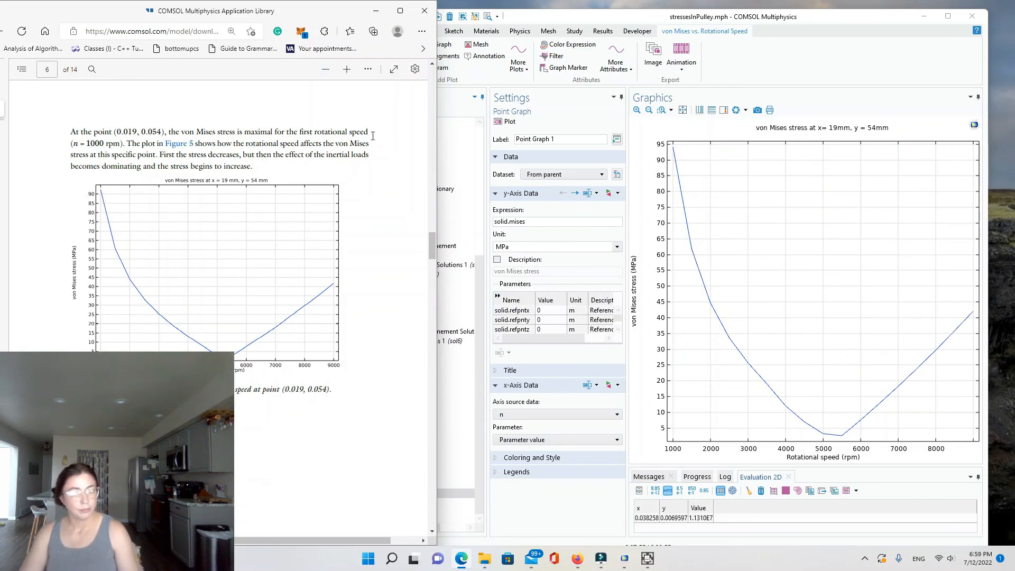
{"action": "left_click_drag", "start_coordinate": [435, 252], "coordinate": [417, 123]}
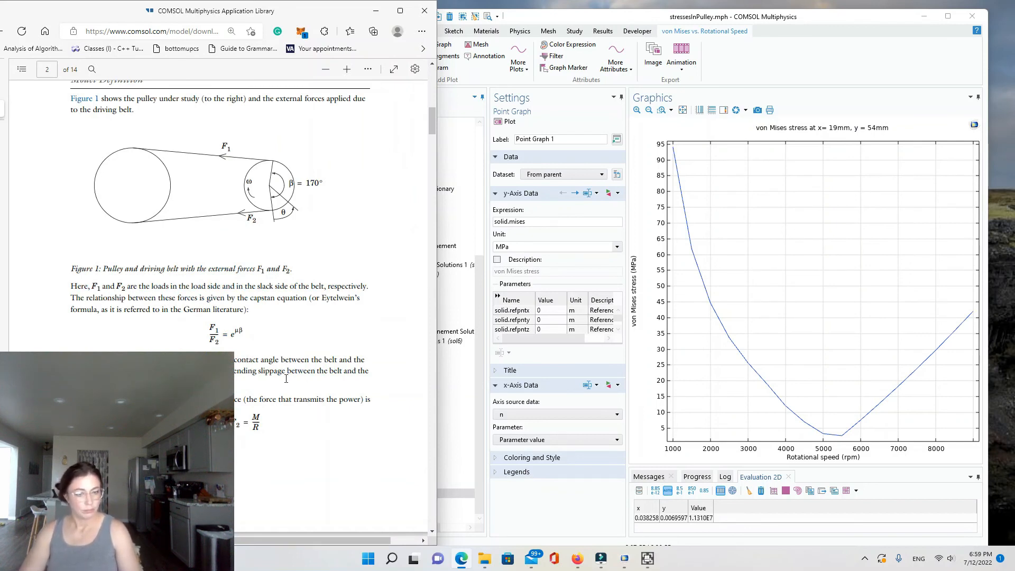
{"action": "scroll", "coordinate": [389, 424], "scroll_direction": "down", "scroll_amount": 10}
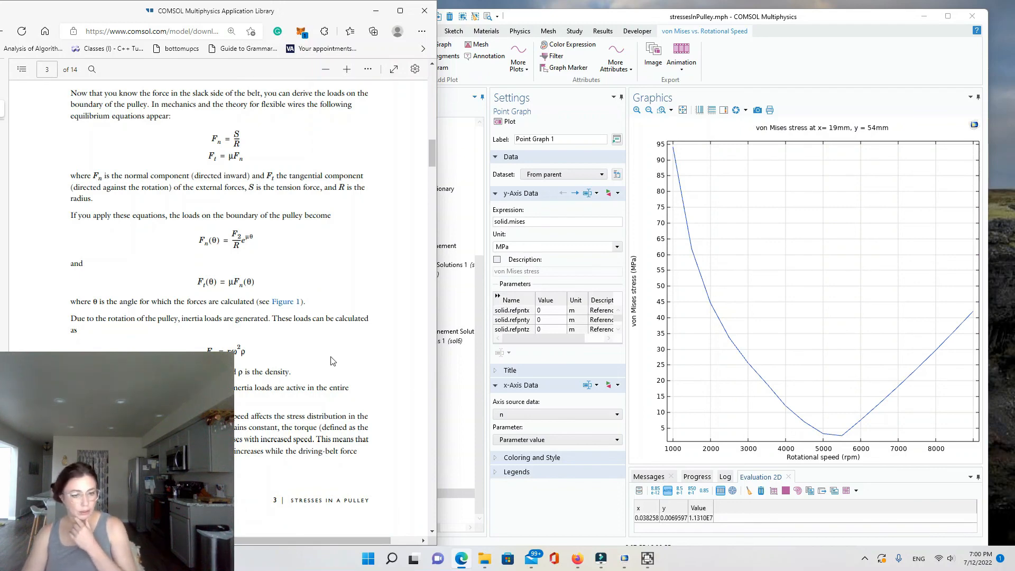
{"action": "scroll", "coordinate": [333, 355], "scroll_direction": "down", "scroll_amount": 8}
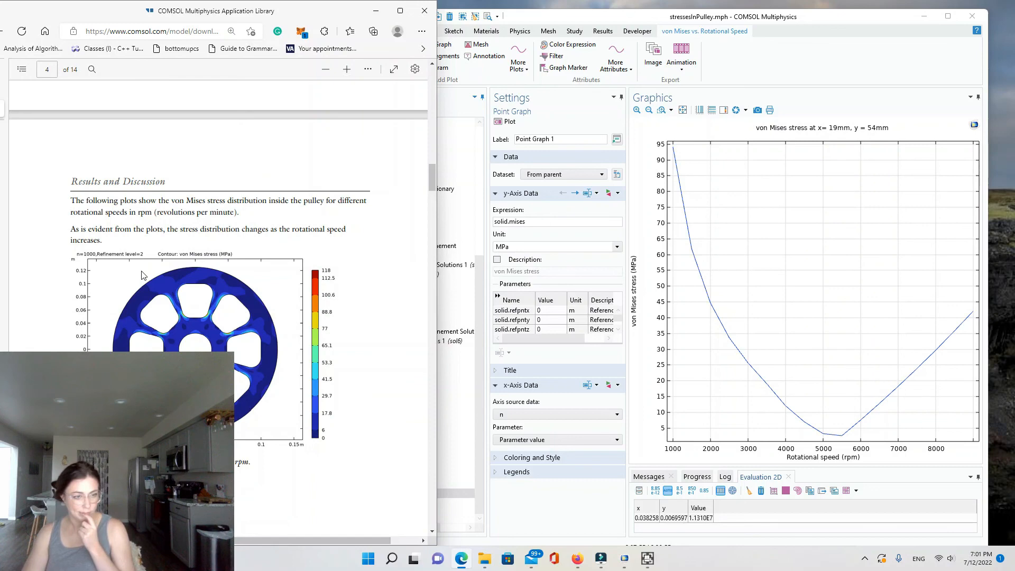
{"action": "scroll", "coordinate": [151, 303], "scroll_direction": "up", "scroll_amount": 5}
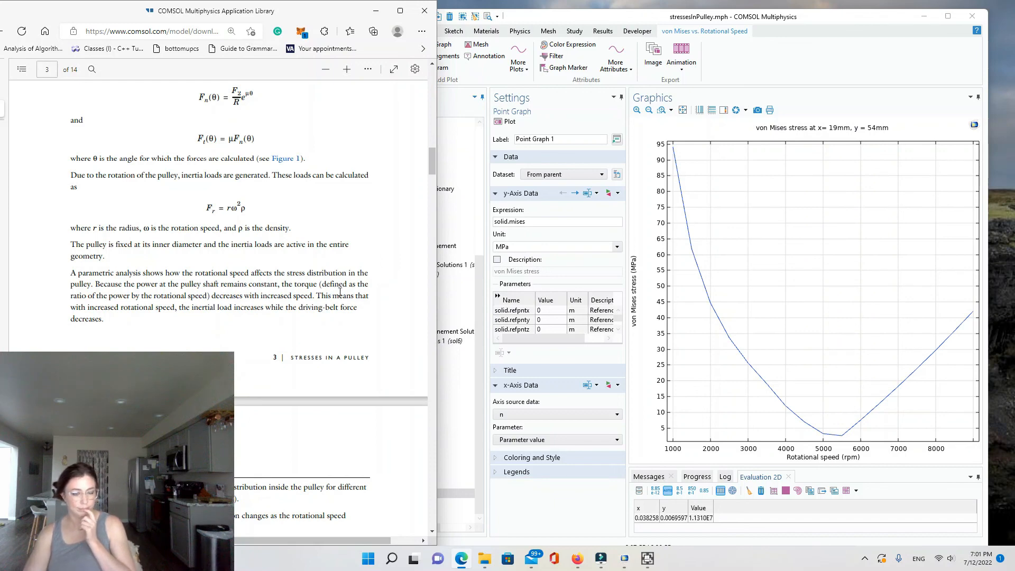
{"action": "scroll", "coordinate": [339, 272], "scroll_direction": "down", "scroll_amount": 6}
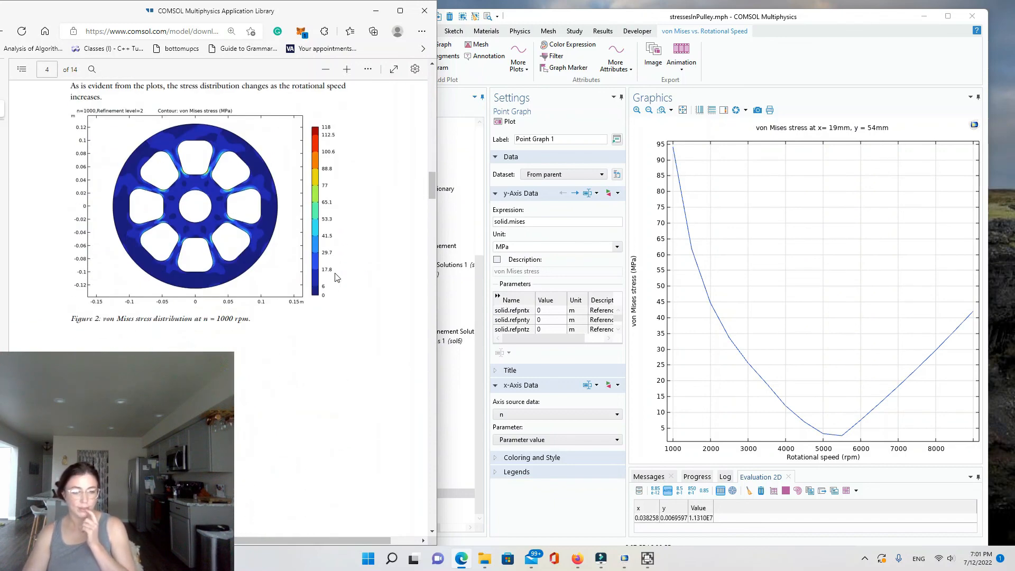
{"action": "scroll", "coordinate": [334, 278], "scroll_direction": "up", "scroll_amount": 3}
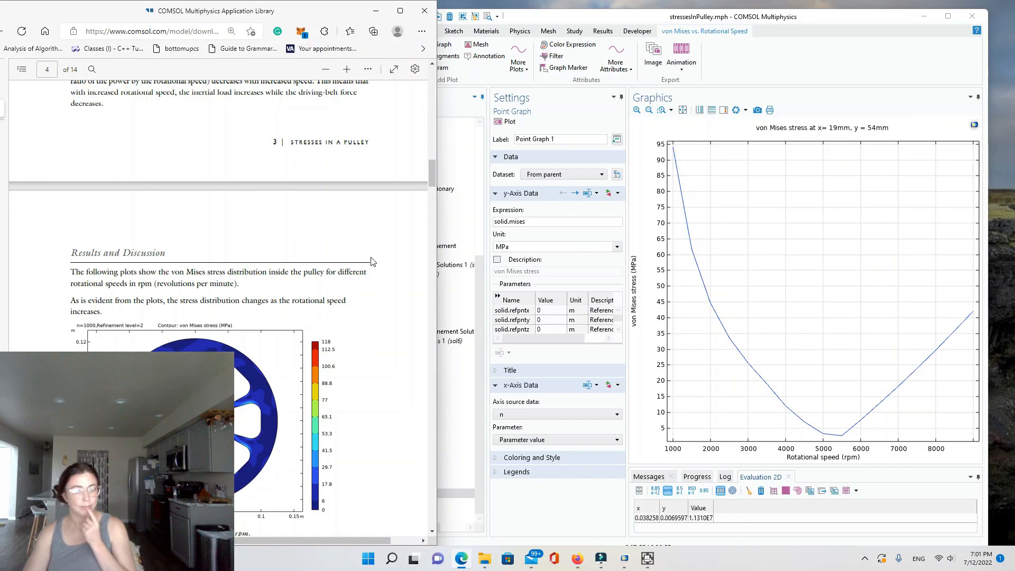
{"action": "scroll", "coordinate": [357, 252], "scroll_direction": "down", "scroll_amount": 8}
{"action": "scroll", "coordinate": [349, 270], "scroll_direction": "down", "scroll_amount": 7}
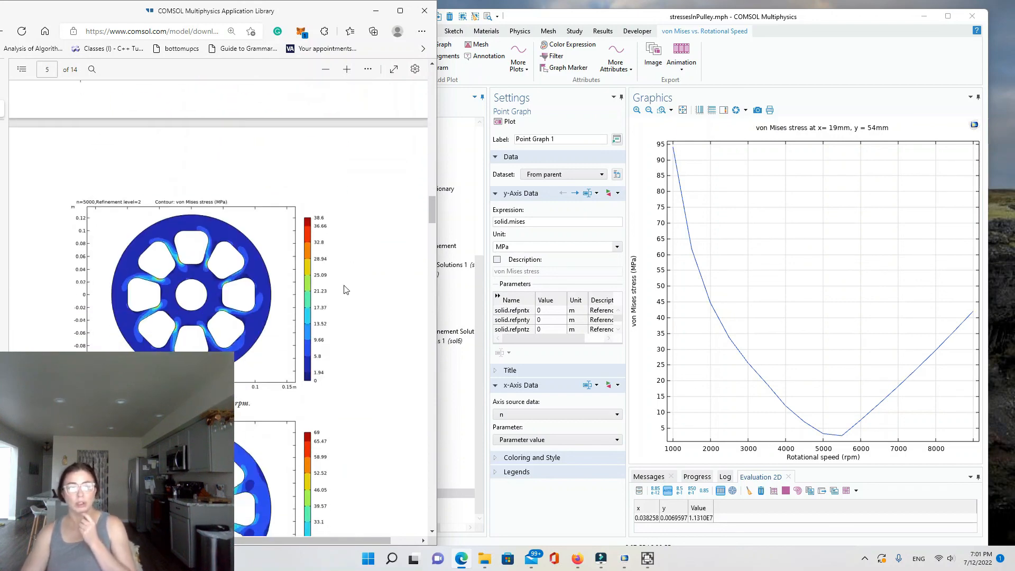
Step: Display the von Mises group's contour plot in COMSOL and fit the whole pulley in view with Zoom Extents
{"action": "left_click", "coordinate": [680, 319]}
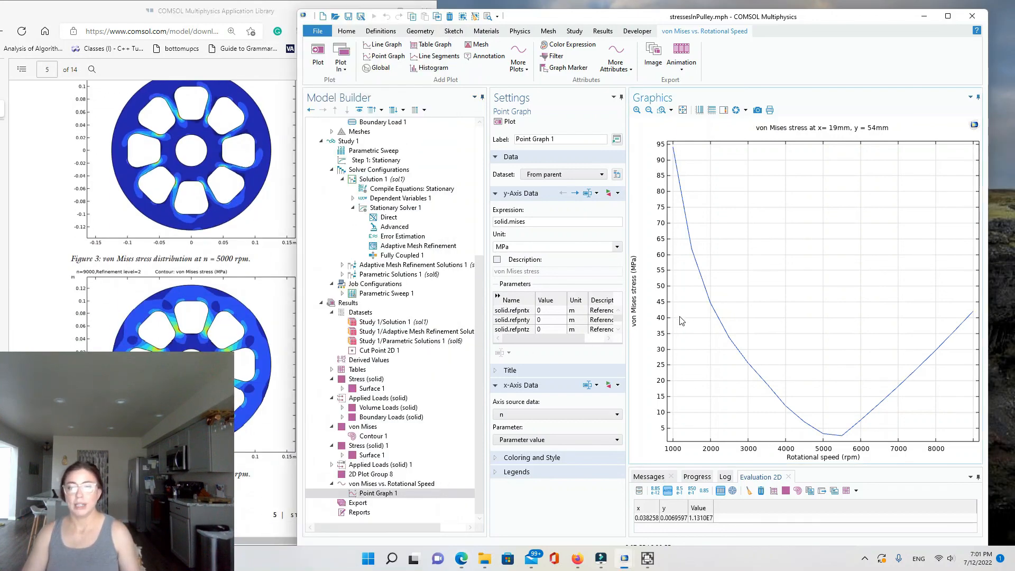
{"action": "left_click", "coordinate": [367, 513]}
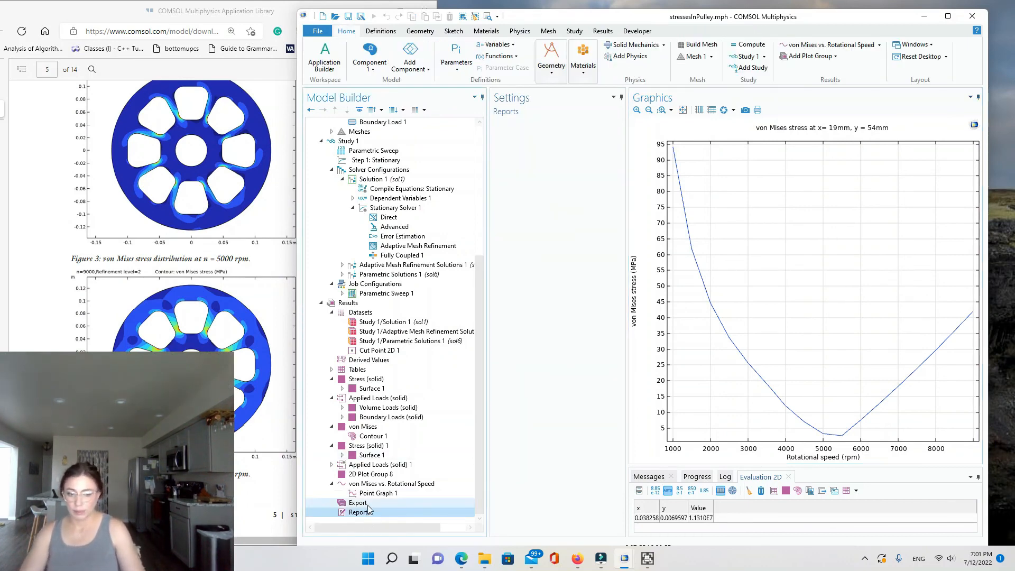
{"action": "left_click", "coordinate": [377, 467]}
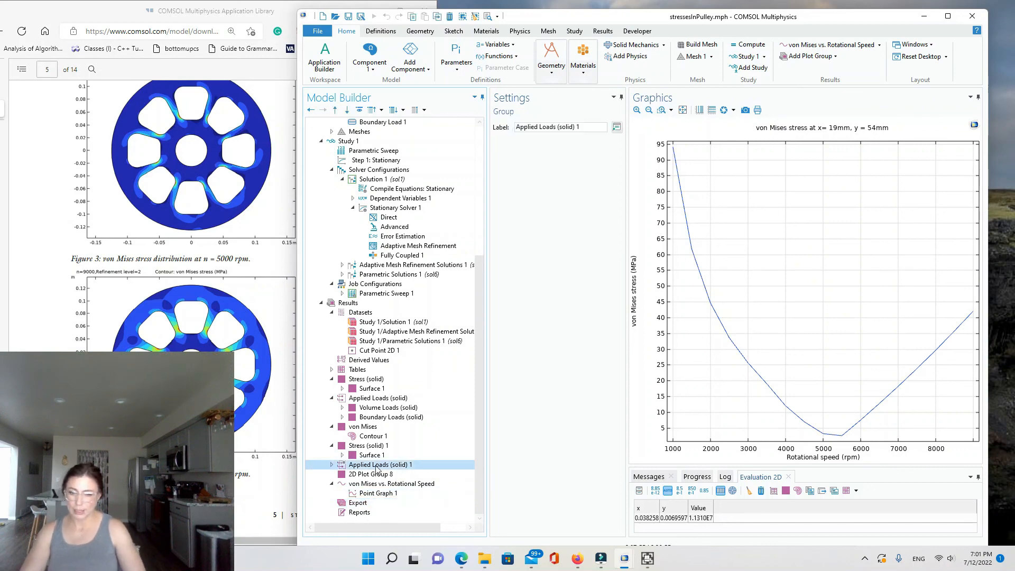
{"action": "left_click", "coordinate": [379, 457]}
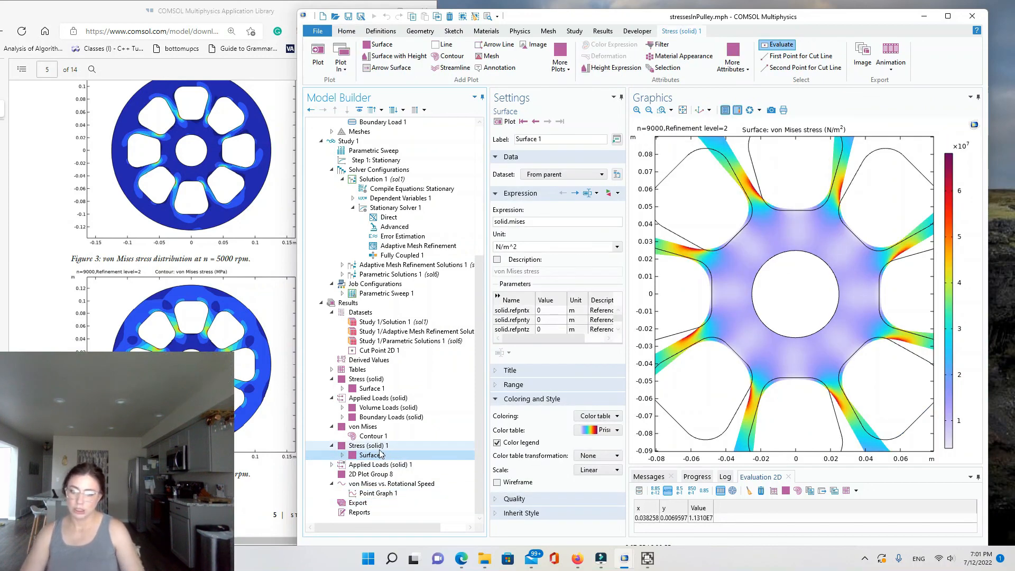
{"action": "left_click", "coordinate": [365, 427]}
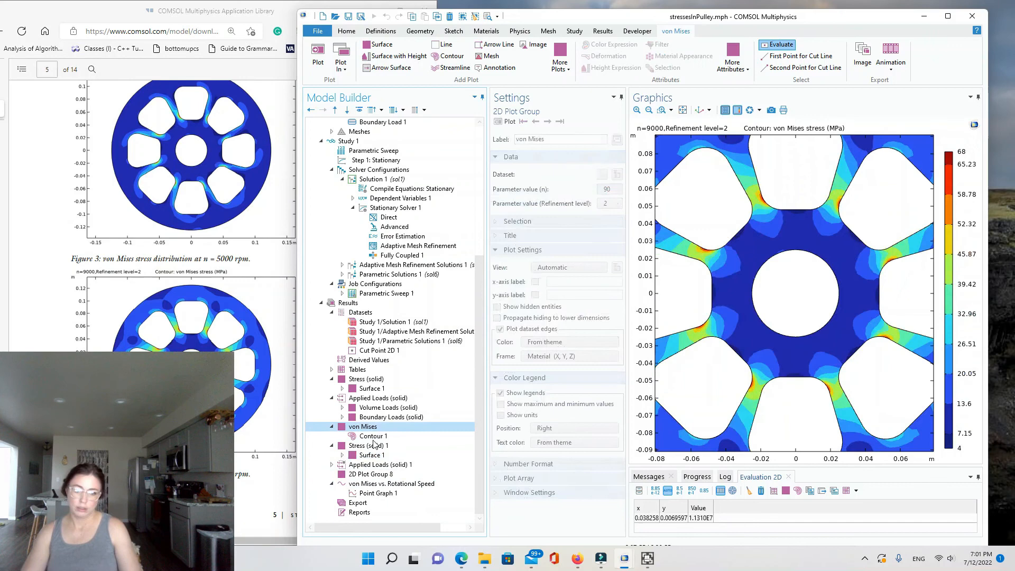
{"action": "left_click", "coordinate": [373, 438]}
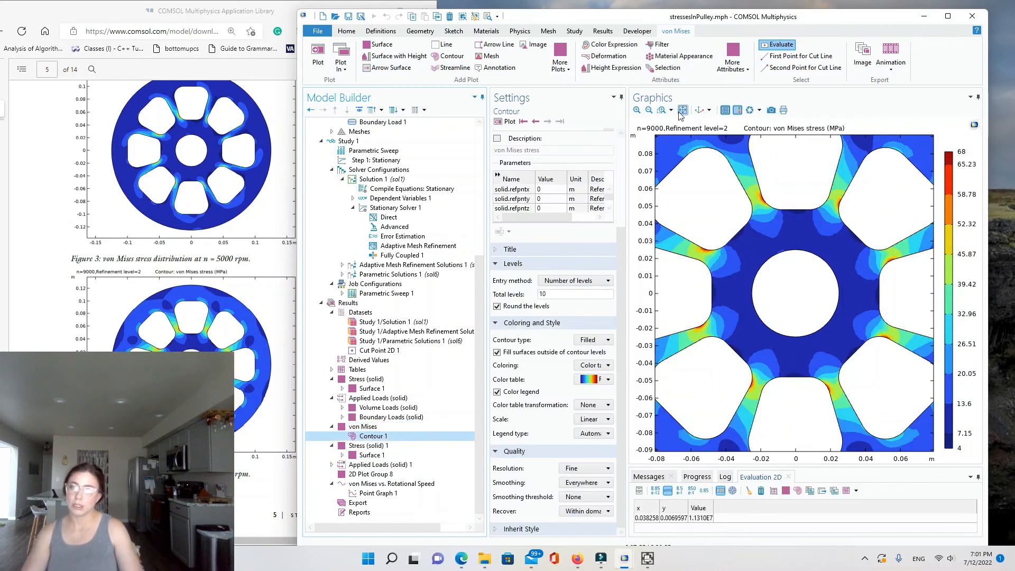
{"action": "left_click", "coordinate": [681, 111]}
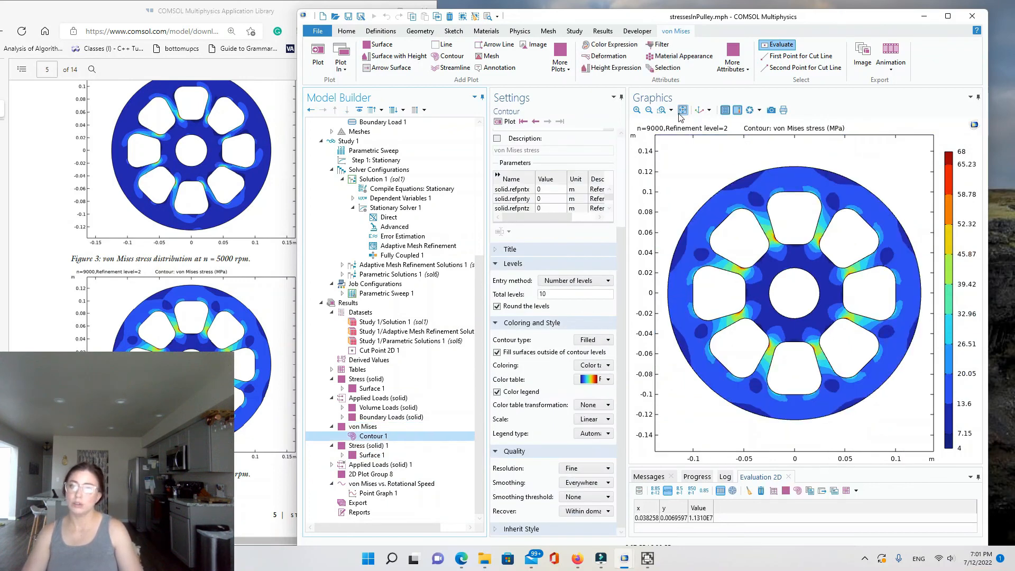
Step: Add a player animation to the results and set its subject to the von Mises plot group
{"action": "left_click", "coordinate": [602, 30]}
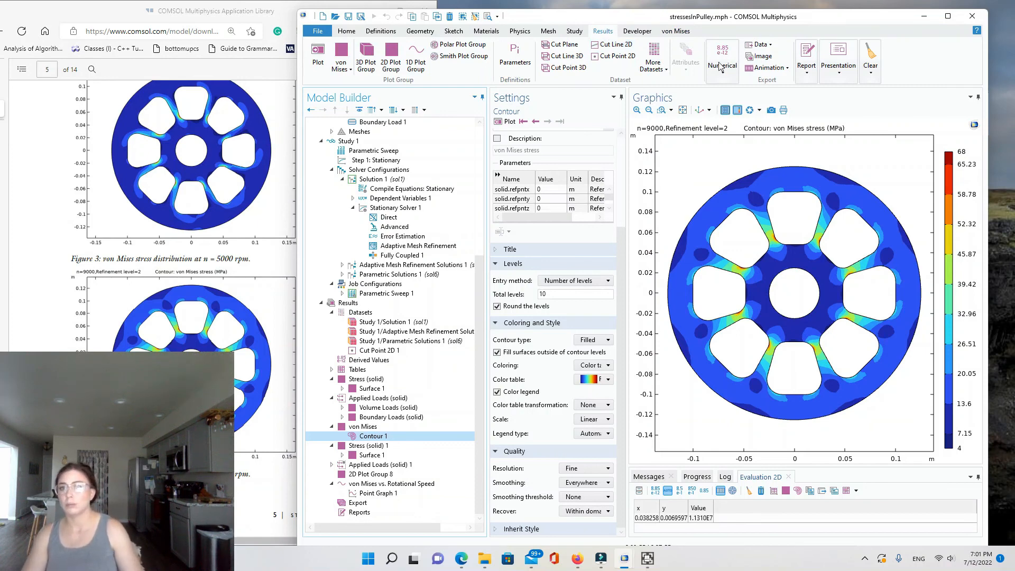
{"action": "left_click", "coordinate": [786, 68]}
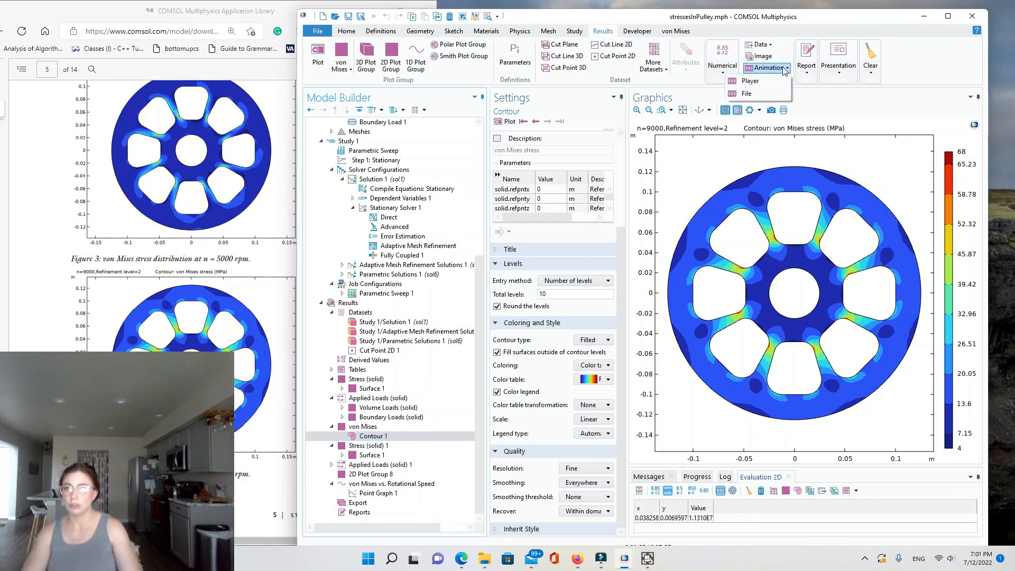
{"action": "left_click", "coordinate": [767, 79]}
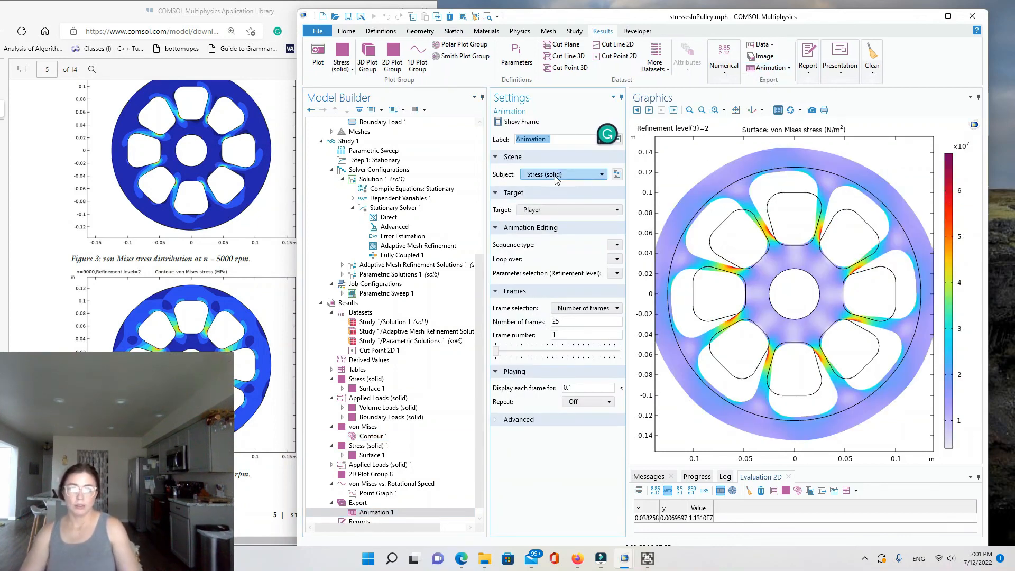
{"action": "left_click", "coordinate": [541, 178]}
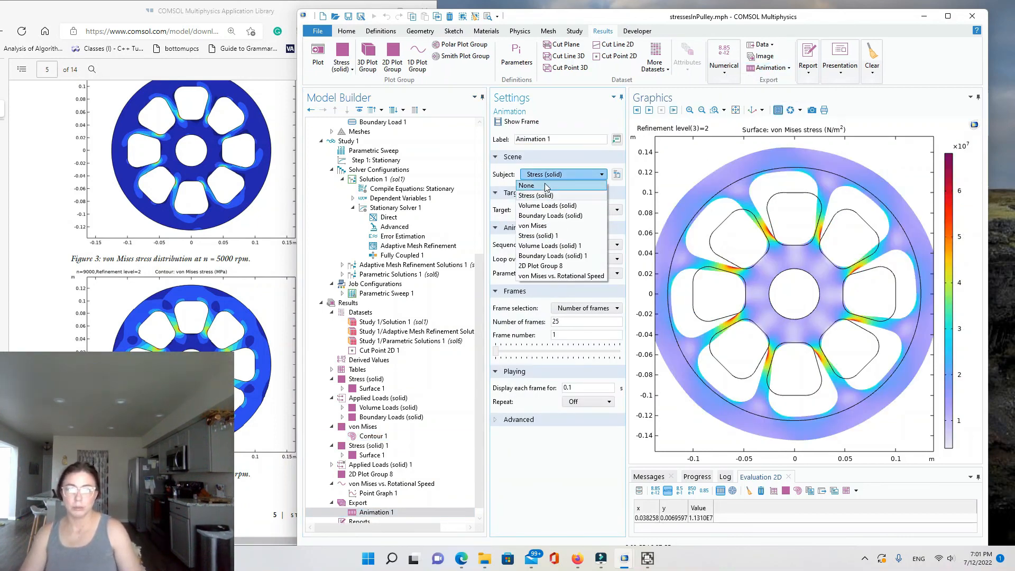
{"action": "left_click", "coordinate": [554, 227]}
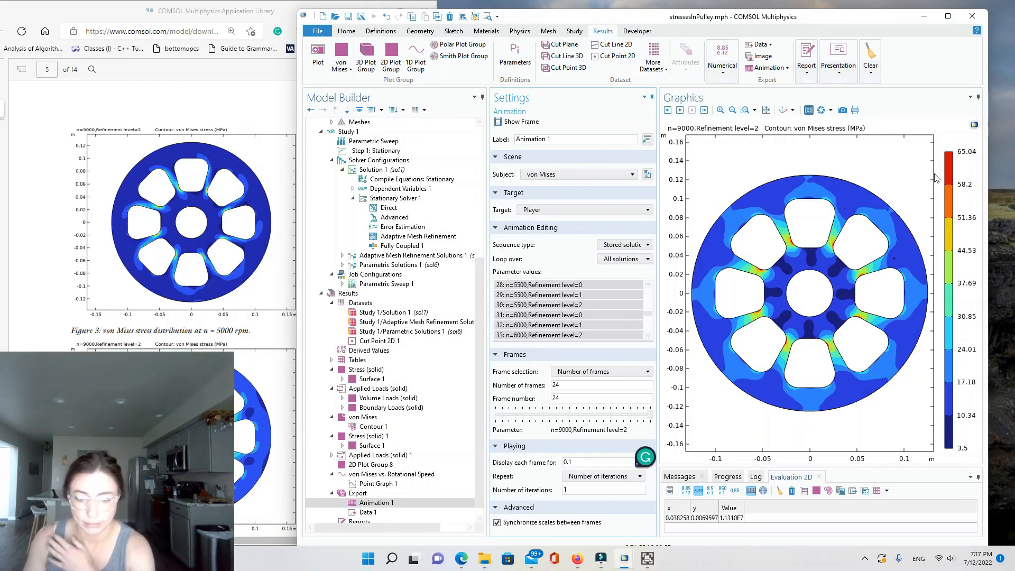
Step: Select the animation's parameter values from 28 (n=5500, refinement level 0) through 51 (n=9000, refinement level 2)
{"action": "scroll", "coordinate": [590, 320], "scroll_direction": "up", "scroll_amount": 3}
{"action": "scroll", "coordinate": [650, 312], "scroll_direction": "up", "scroll_amount": 6}
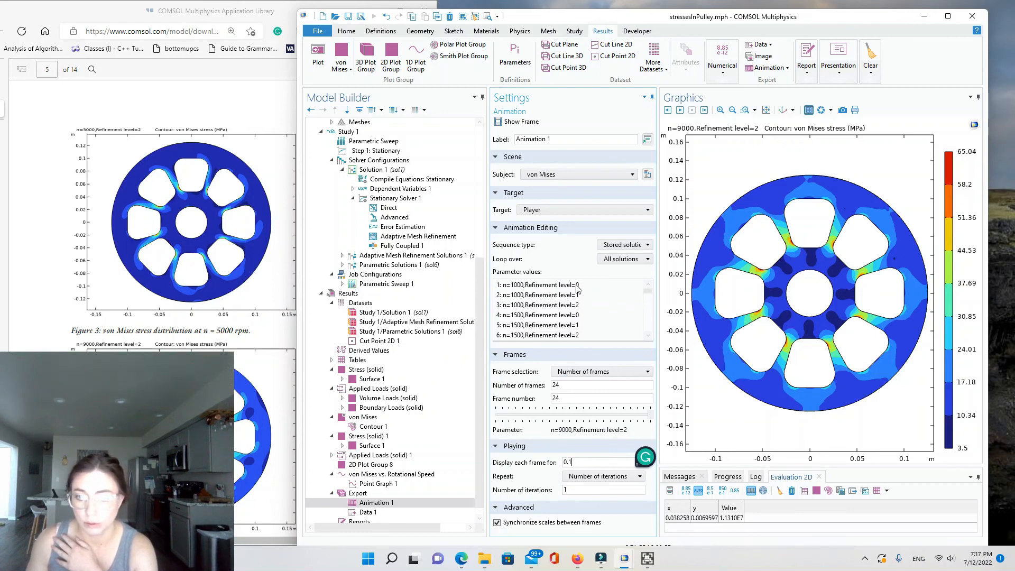
{"action": "left_click", "coordinate": [504, 286]}
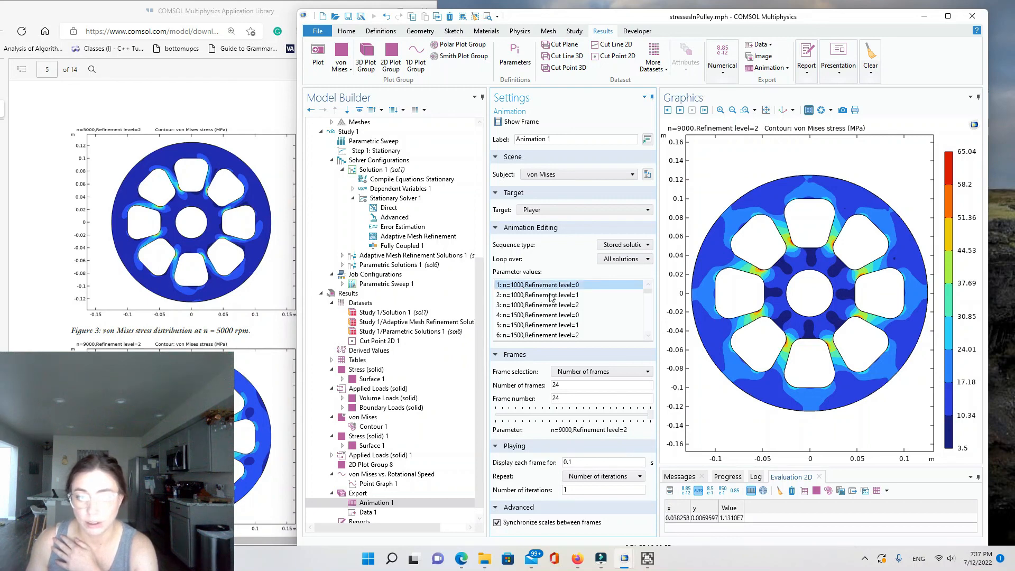
{"action": "left_click_drag", "start_coordinate": [650, 292], "coordinate": [650, 316]}
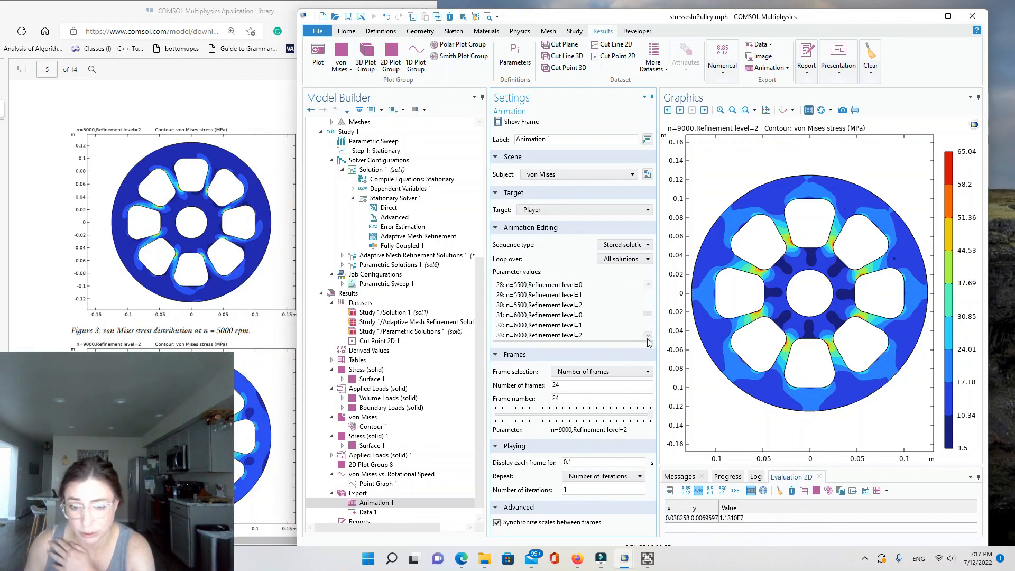
{"action": "left_click", "coordinate": [539, 305]}
{"action": "left_click", "coordinate": [542, 286]}
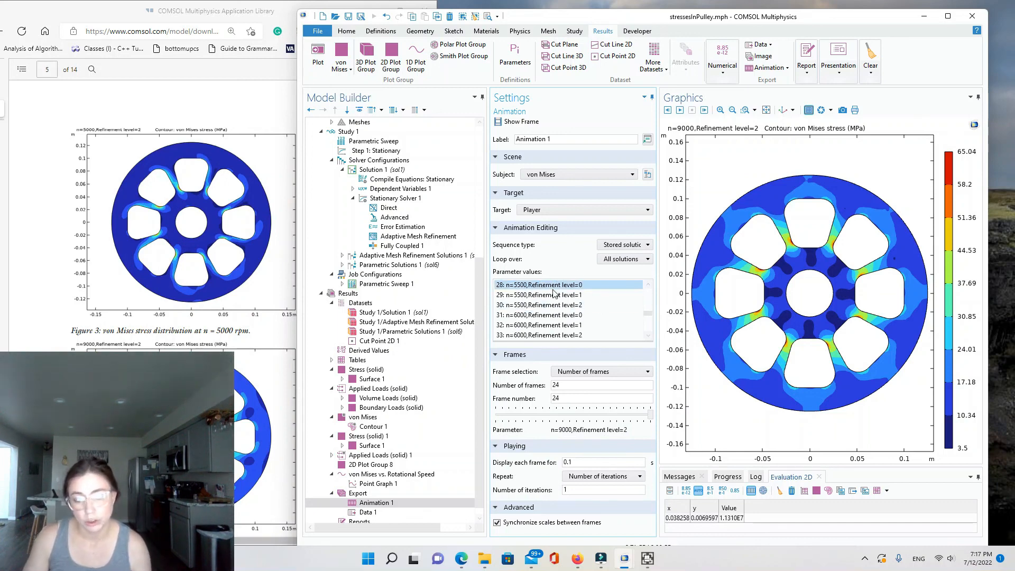
{"action": "scroll", "coordinate": [648, 320], "scroll_direction": "down", "scroll_amount": 6}
{"action": "left_click", "coordinate": [614, 337], "text": "shift"}
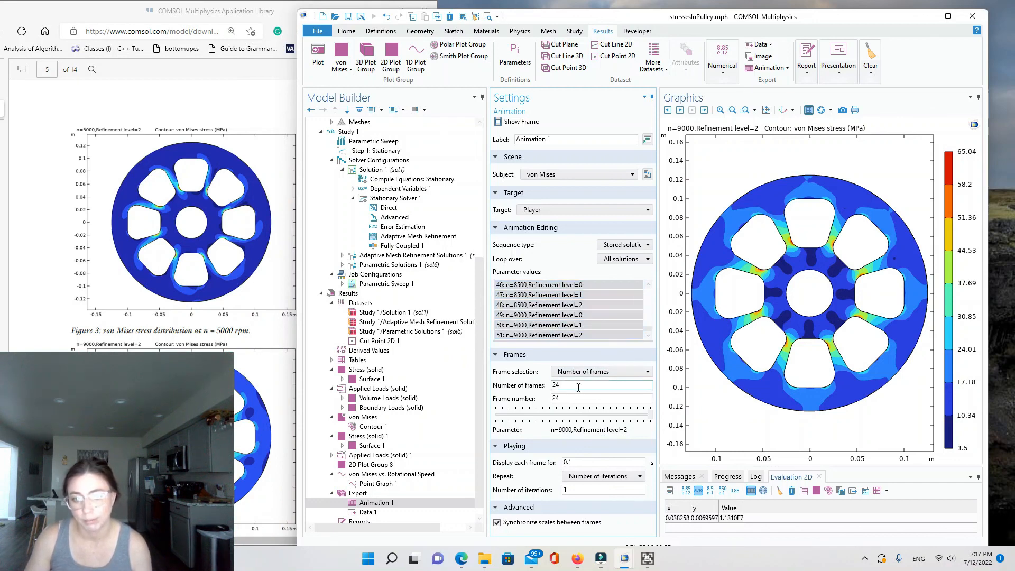
Step: Play the von Mises animation repeatedly to examine how the stress distribution changes with rotational speed
{"action": "left_click", "coordinate": [680, 111]}
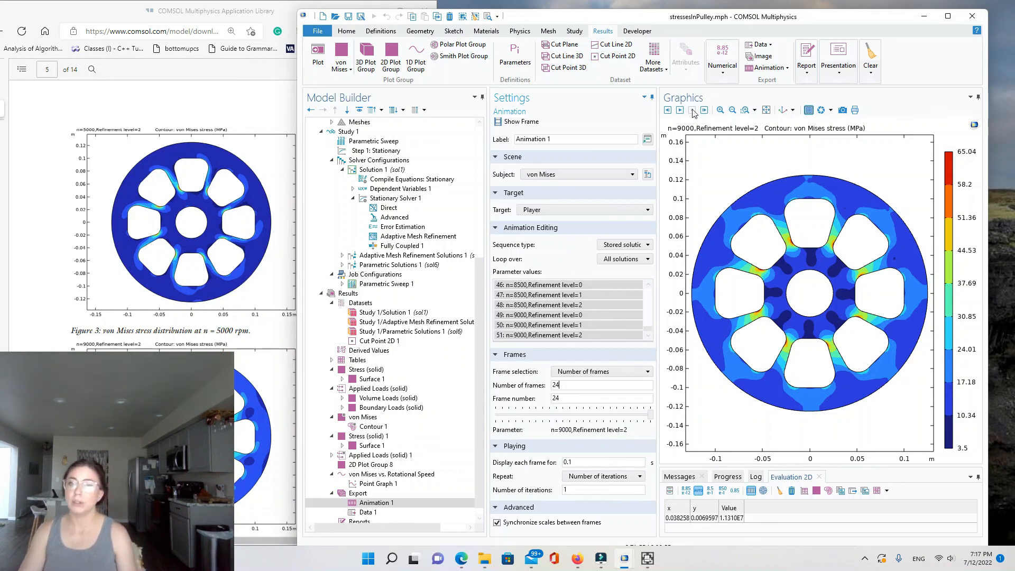
{"action": "left_click", "coordinate": [692, 111]}
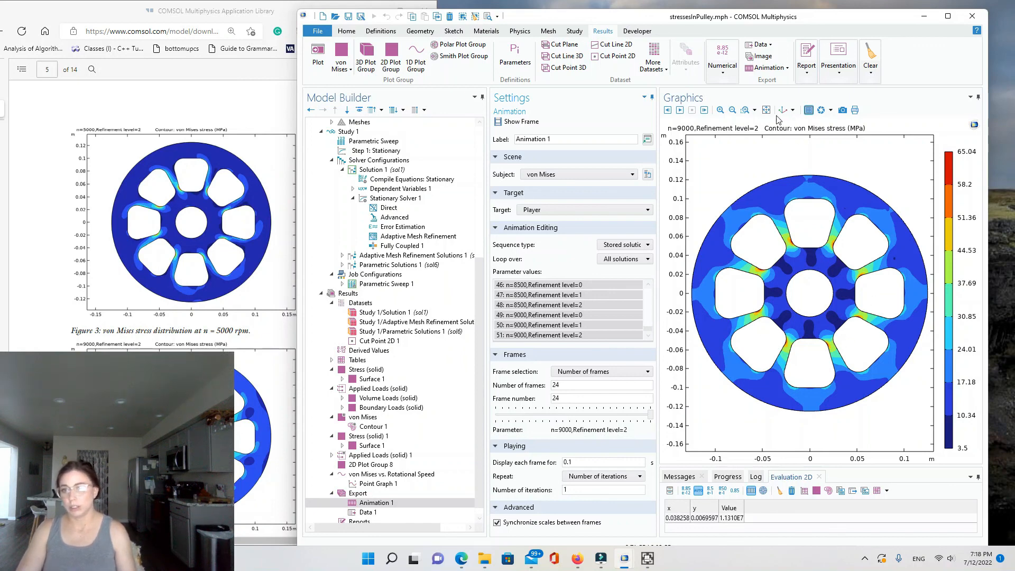
{"action": "left_click", "coordinate": [682, 111]}
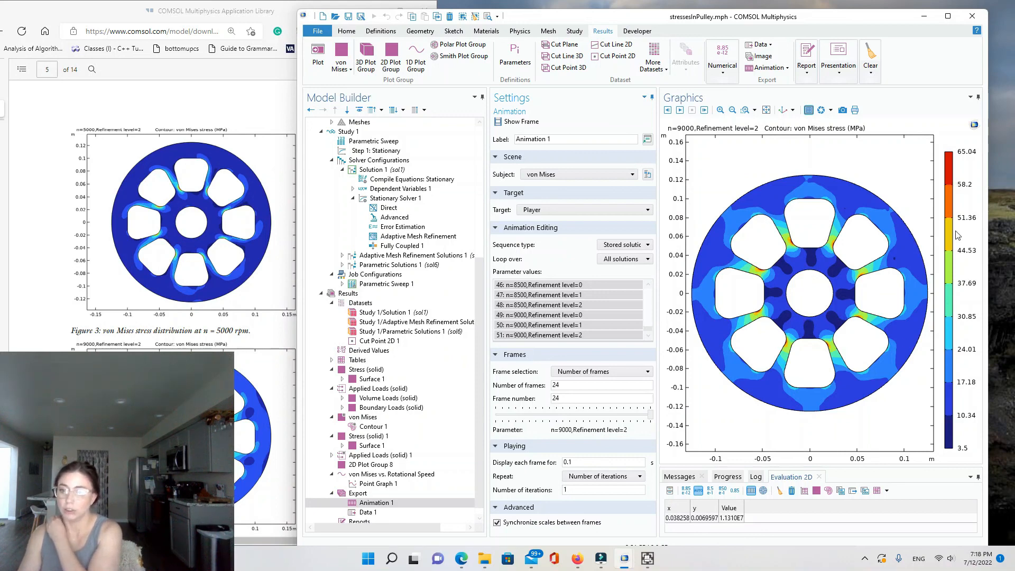
{"action": "left_click", "coordinate": [679, 110]}
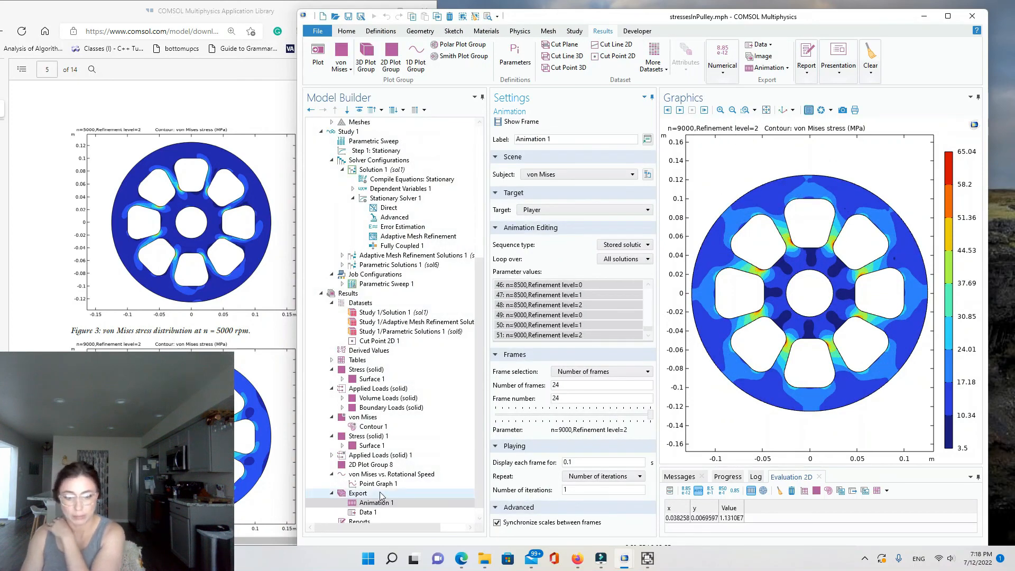
Step: Examine the von Mises vs. Rotational Speed point graph and replay the von Mises animation to compare them
{"action": "left_click", "coordinate": [399, 485]}
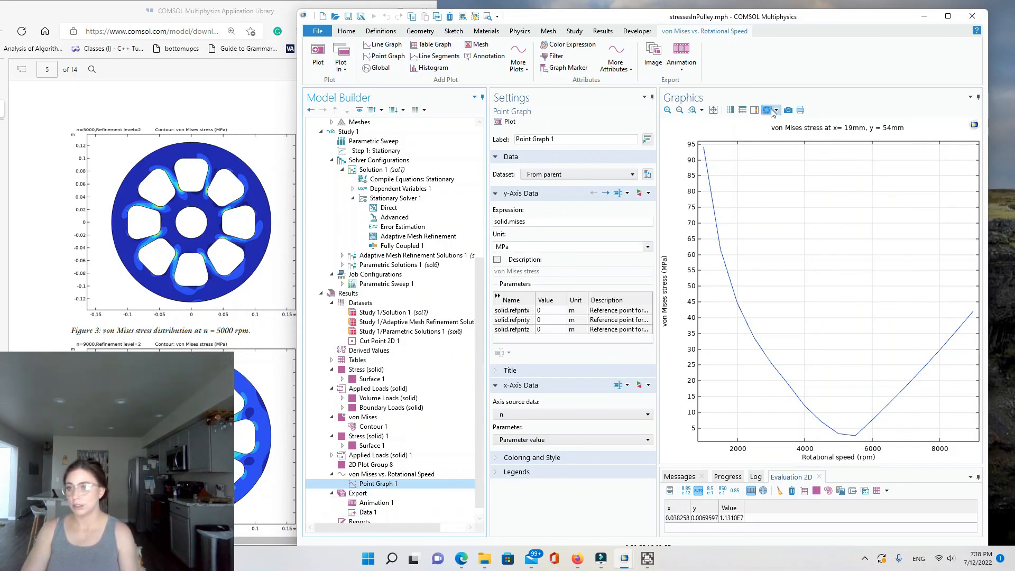
{"action": "left_click", "coordinate": [847, 130]}
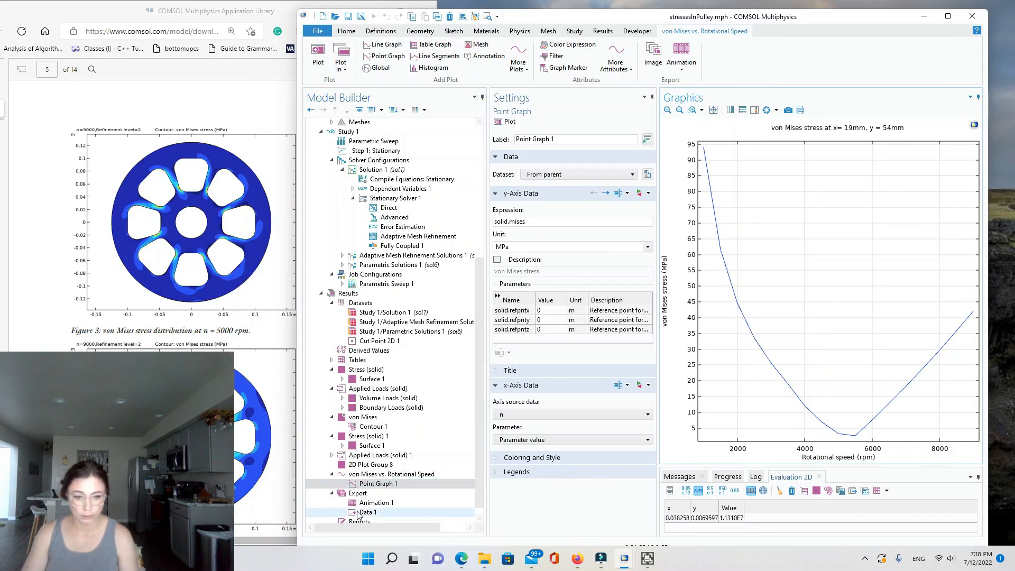
{"action": "left_click", "coordinate": [376, 503]}
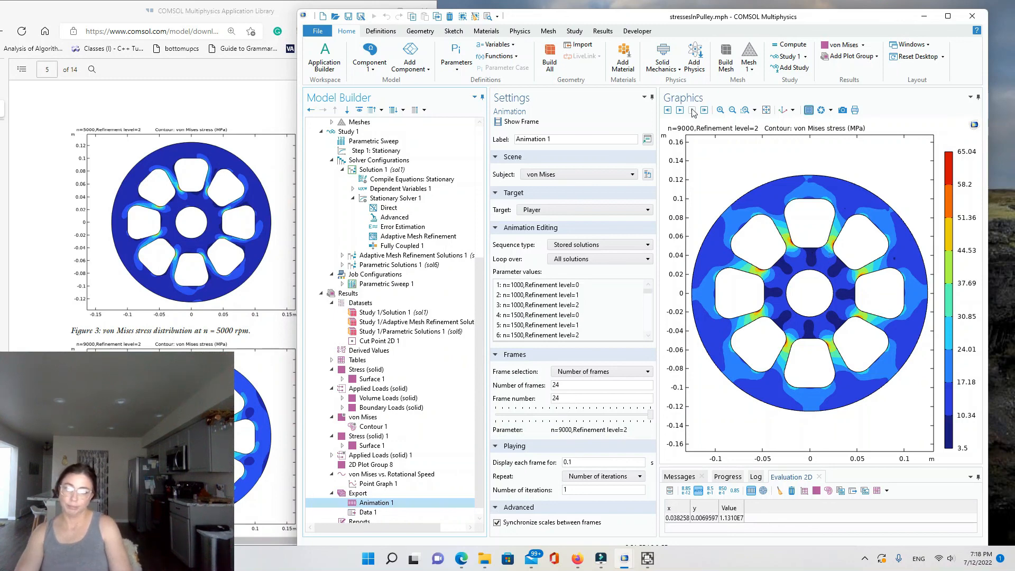
{"action": "left_click", "coordinate": [692, 111]}
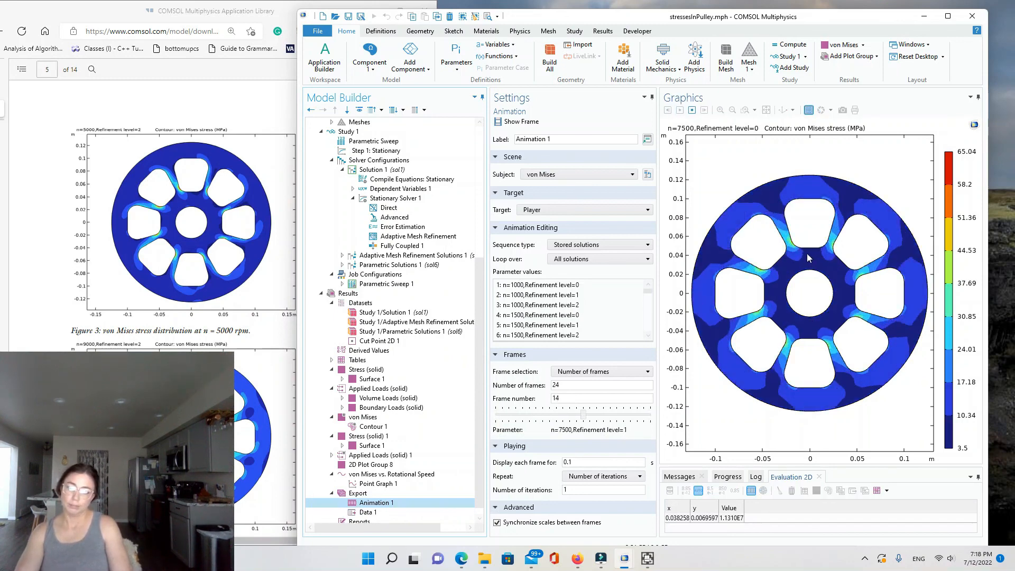